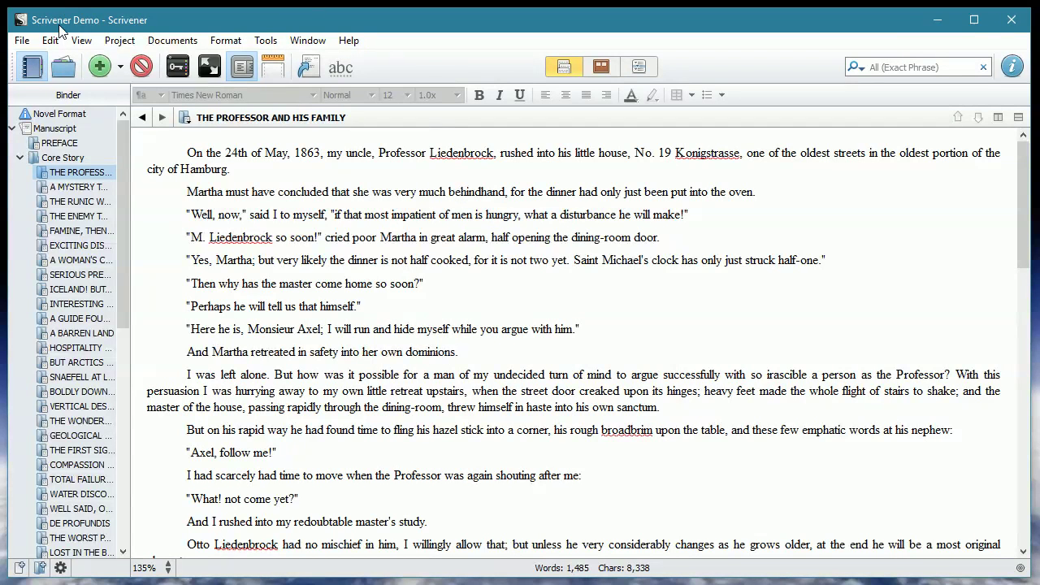
Step: Create a new project from the Blank template, named Template and saved on the Desktop
left_click(20, 41)
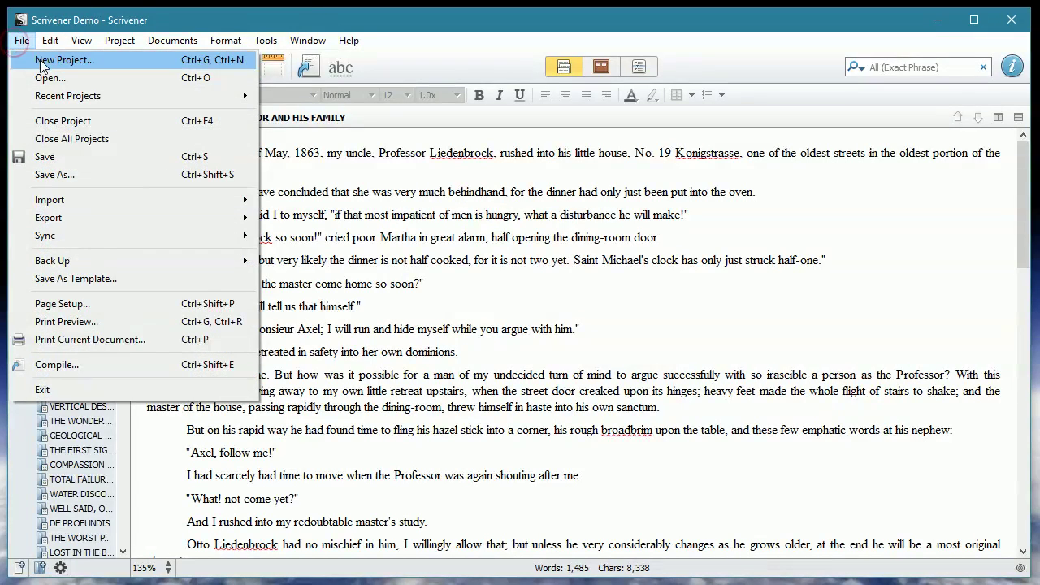
left_click(34, 59)
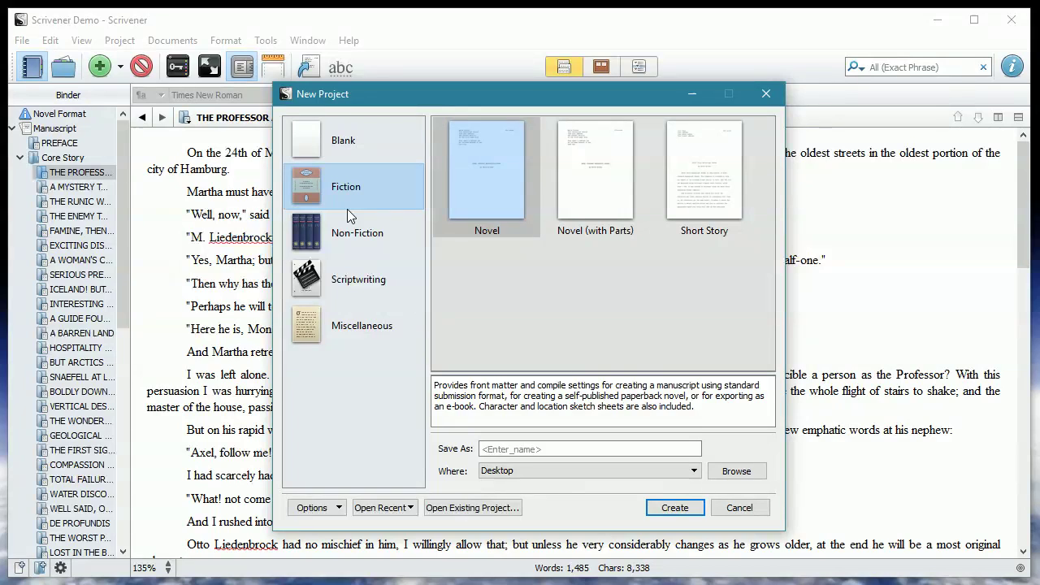
left_click(347, 137)
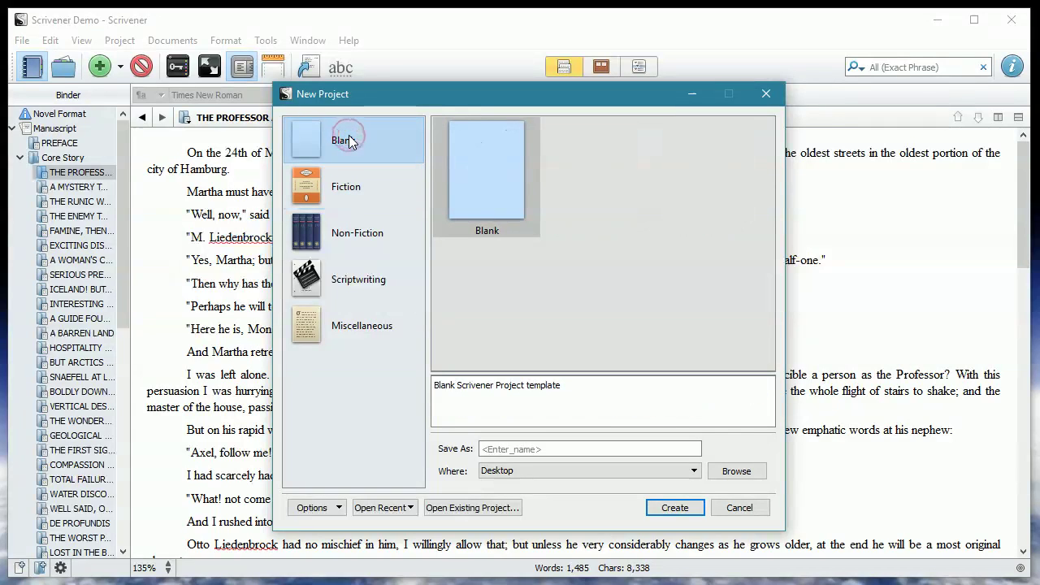
left_click(550, 446)
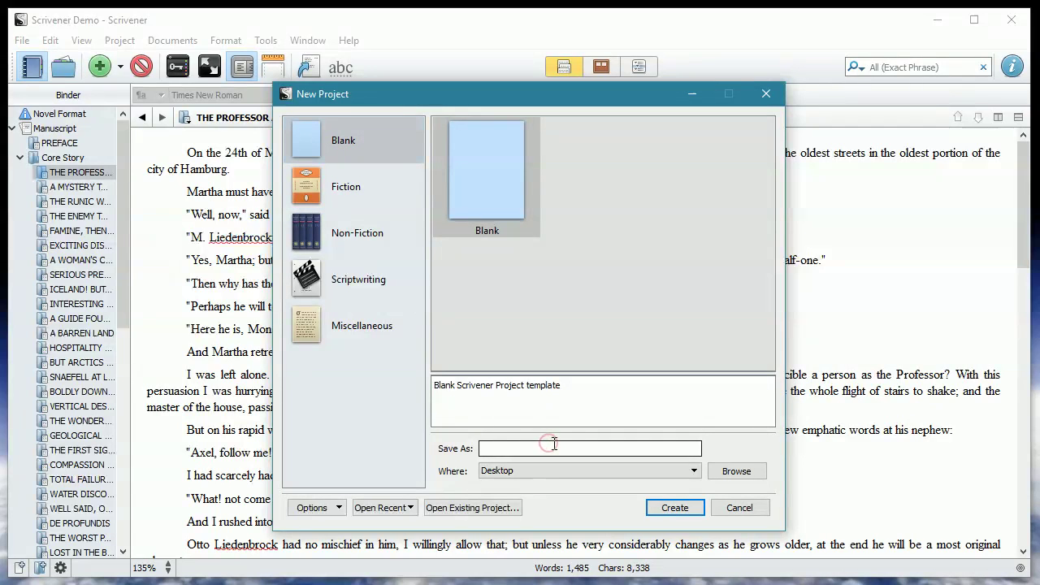
type("Template")
left_click(674, 508)
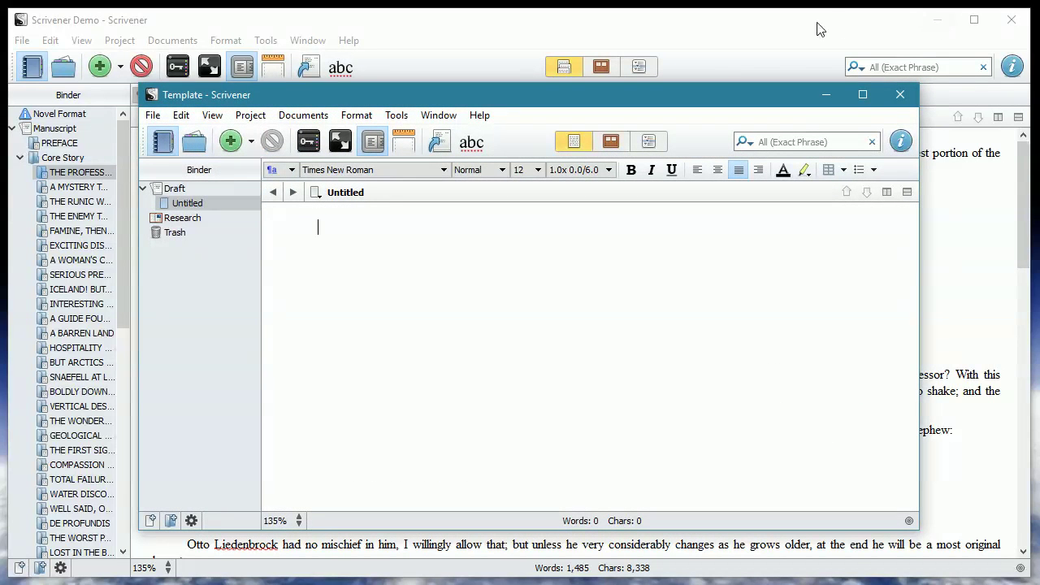
Step: Minimize the Scrivener Demo project window and enlarge the Template project window to nearly fill the screen
left_click(578, 30)
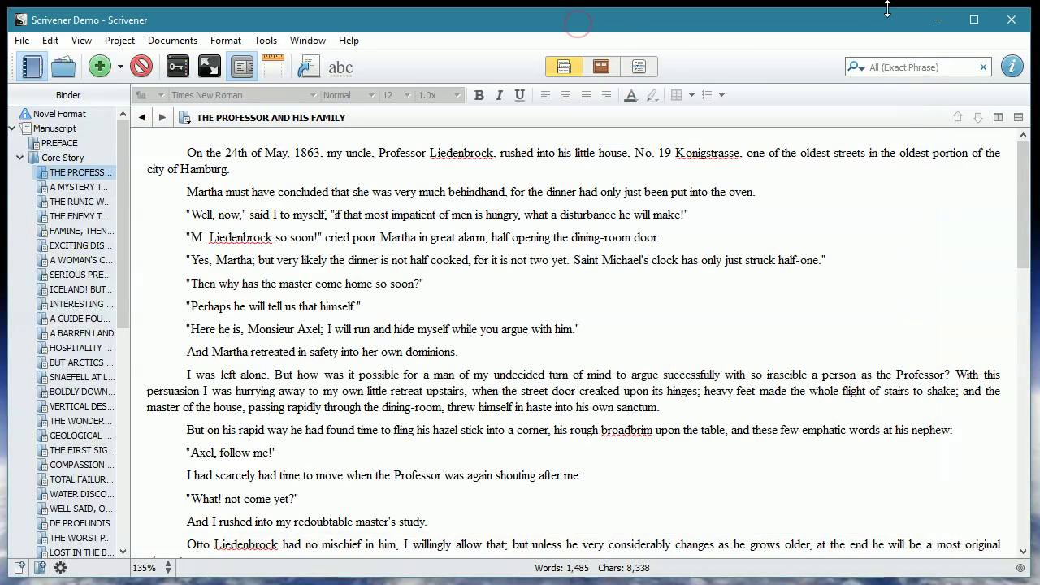
left_click(937, 21)
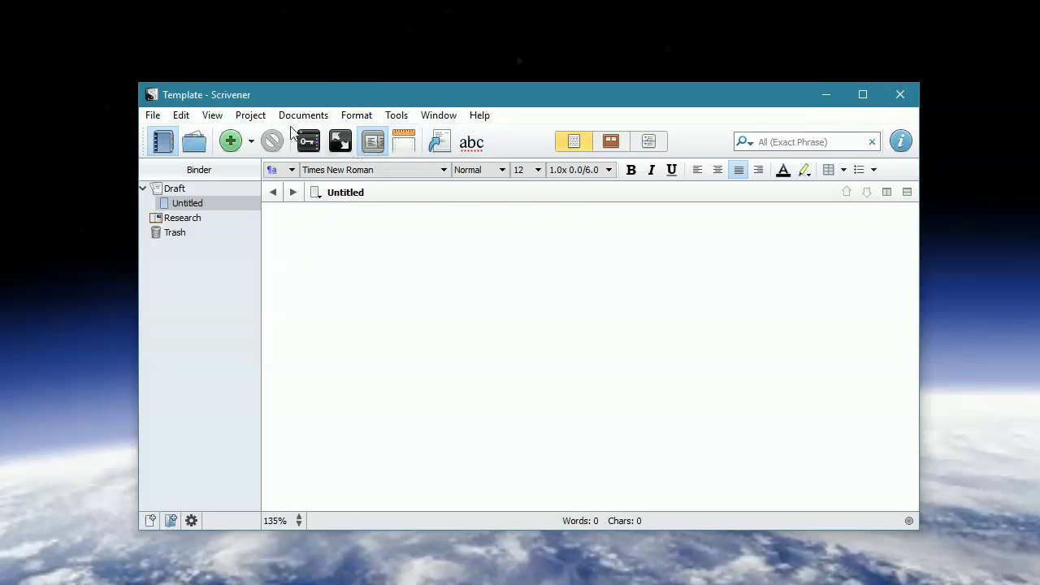
left_click_drag(298, 82, 295, 9)
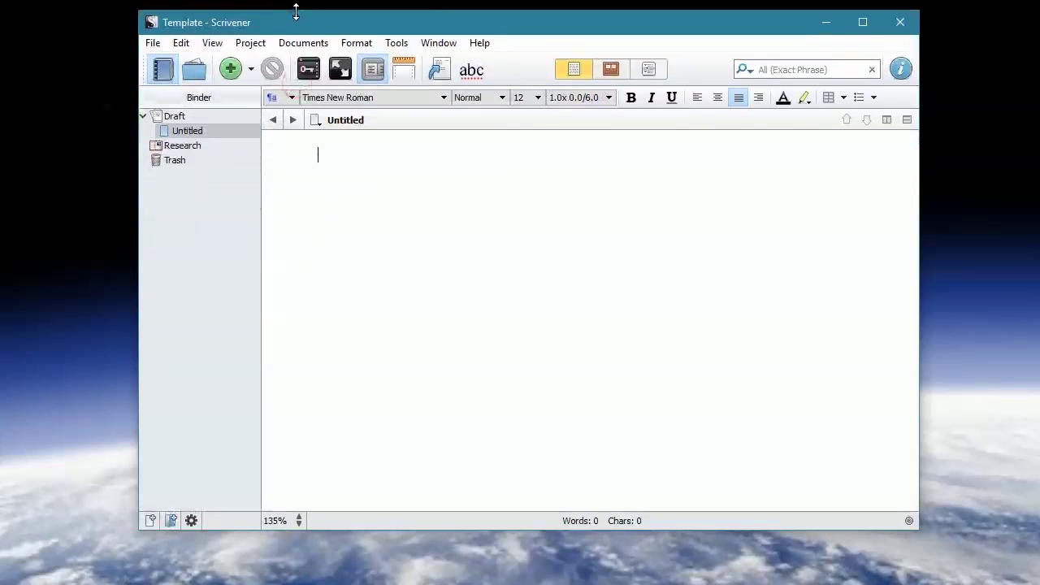
left_click_drag(139, 230, 13, 236)
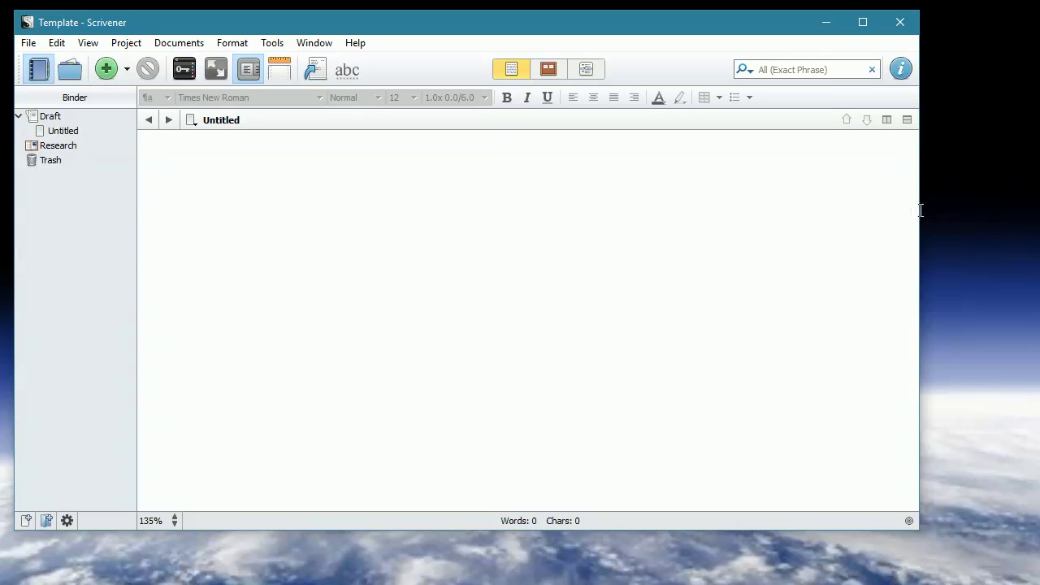
left_click_drag(920, 210, 1029, 205)
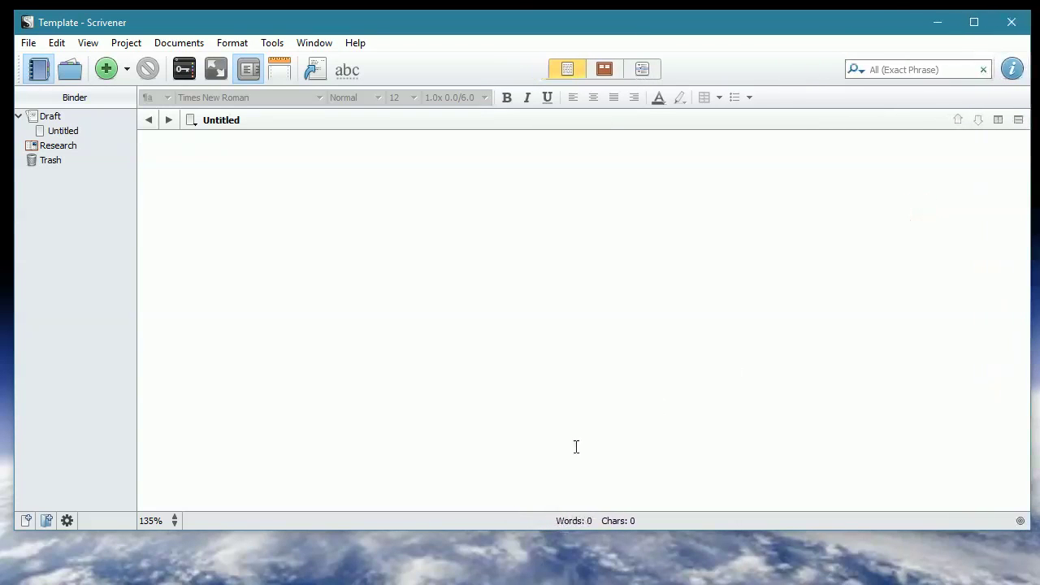
left_click_drag(460, 532, 442, 576)
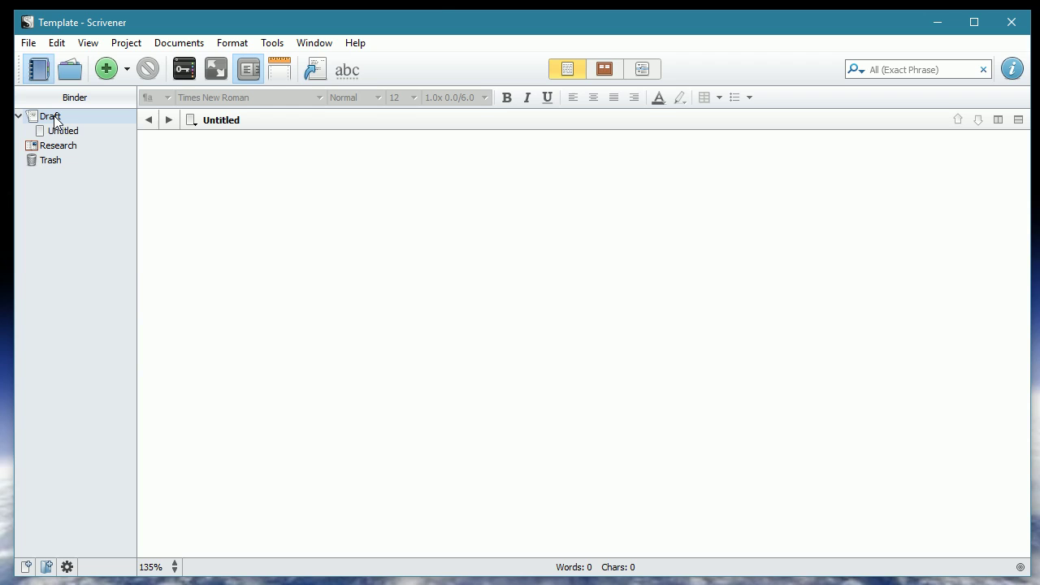
Step: Add a new folder named Book 1 inside the Draft folder
right_click(54, 116)
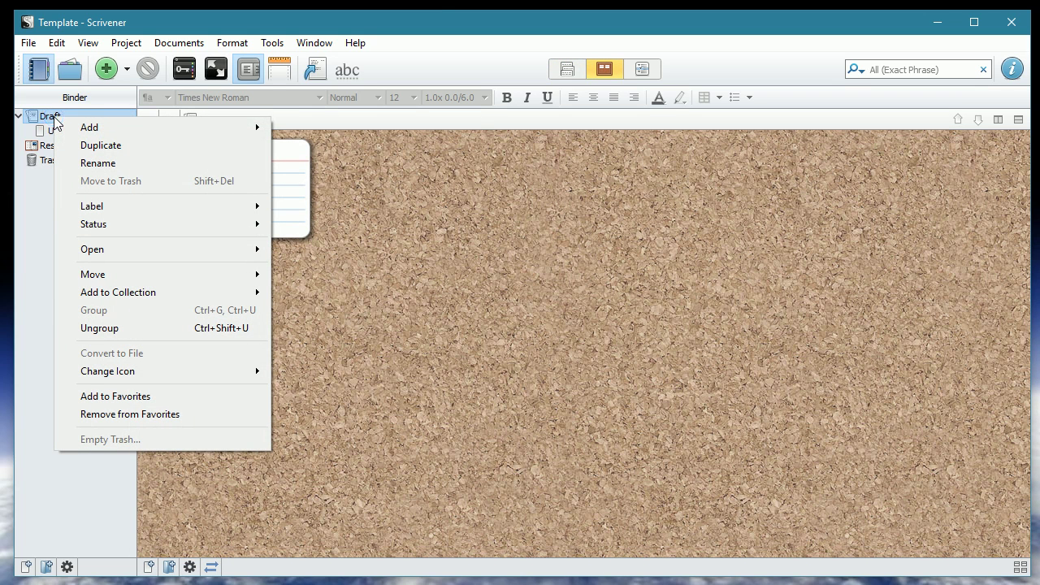
mouse_move(92, 130)
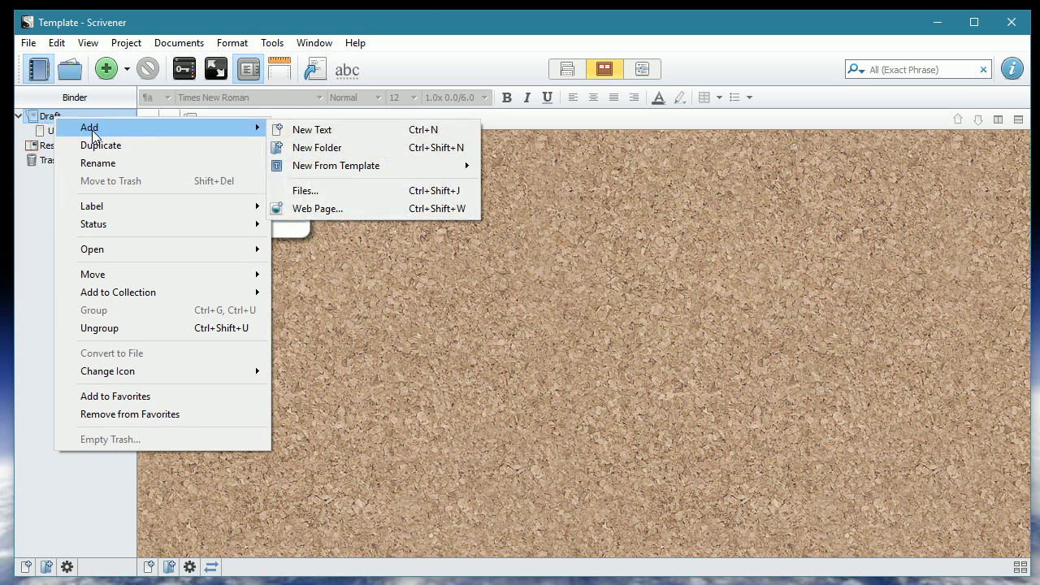
left_click(308, 149)
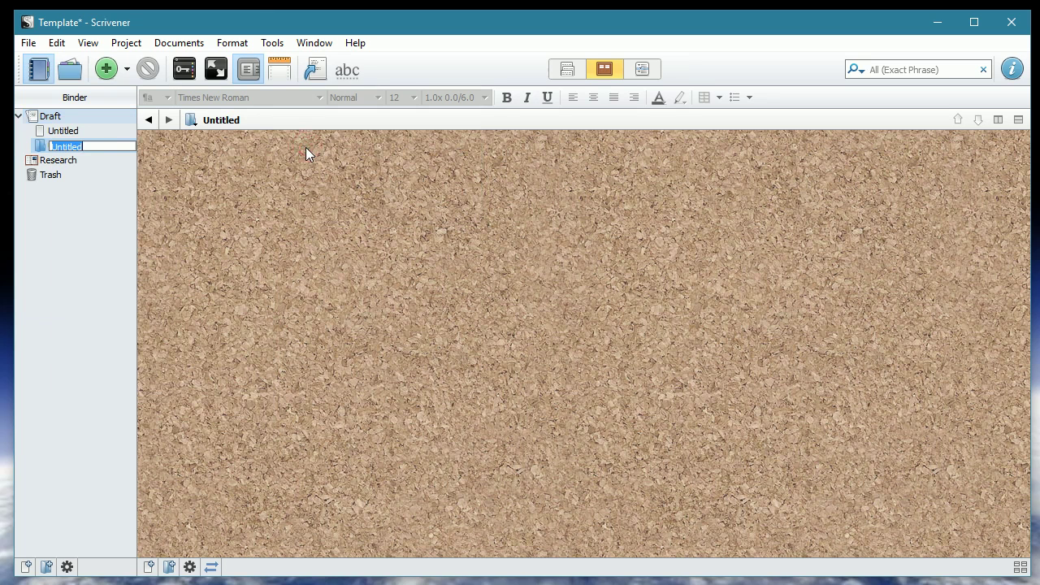
type("Book")
key("BackSpace")
key("BackSpace")
type("ok 1")
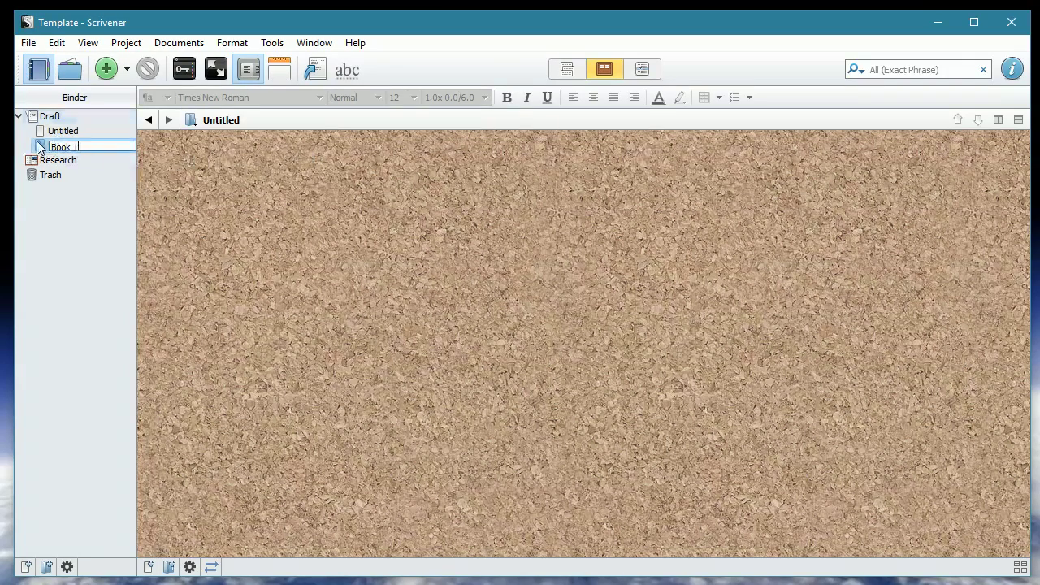
Step: Add a second folder named Book 2 inside the Draft folder
left_click(50, 118)
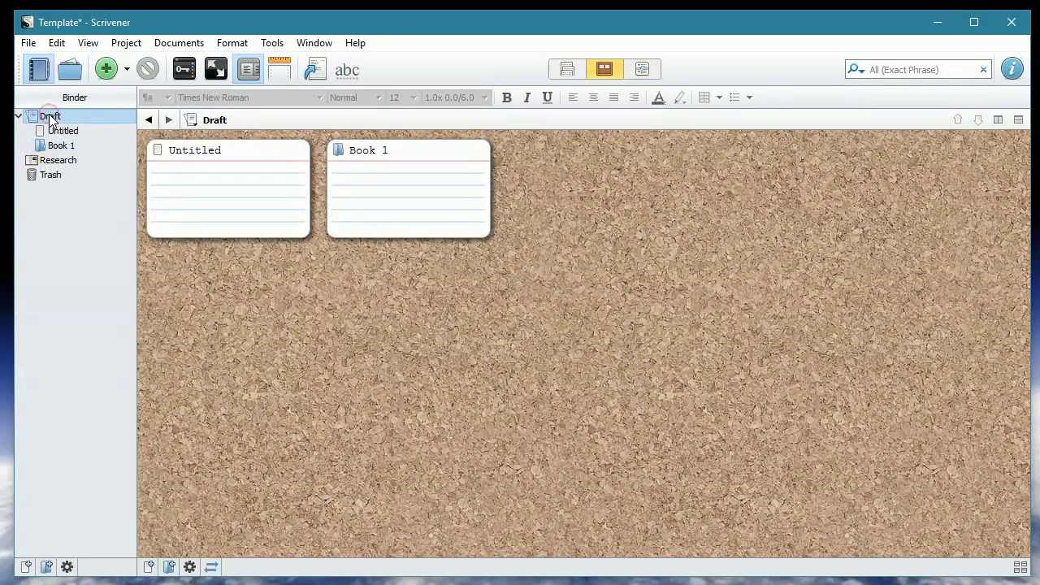
left_click(128, 72)
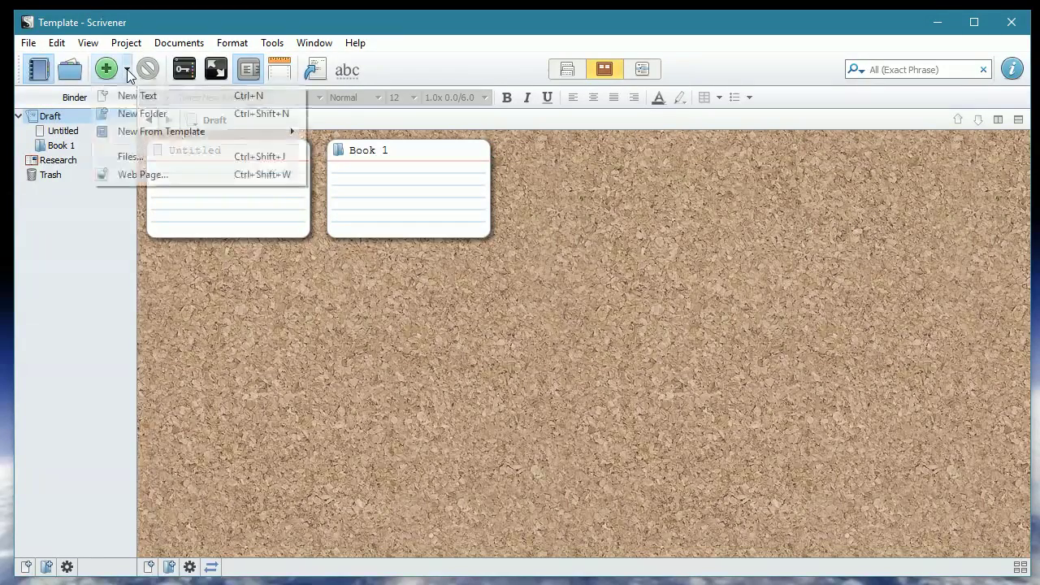
left_click(132, 117)
type("B")
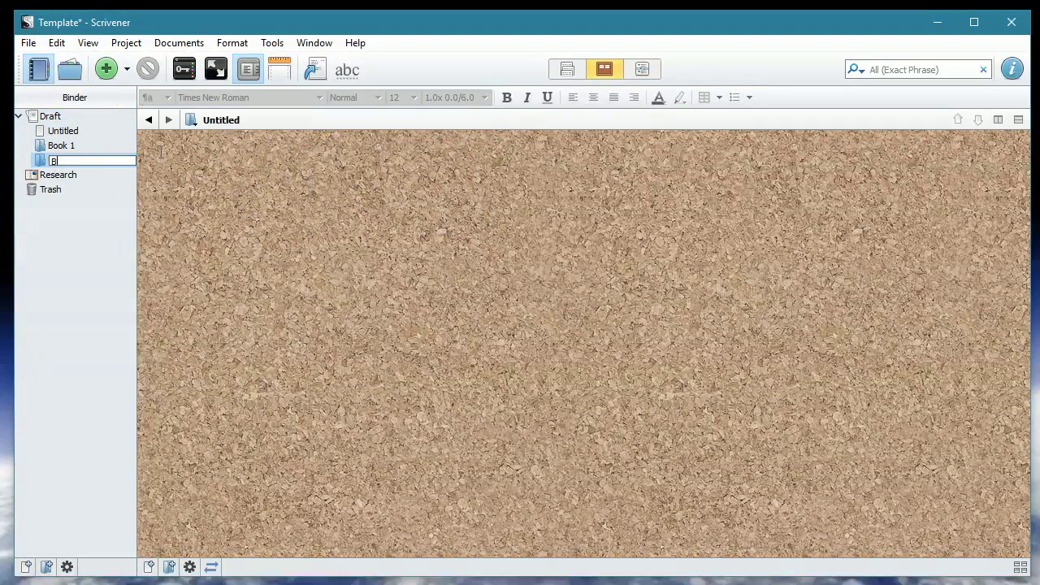
type("ook 2")
key("Return")
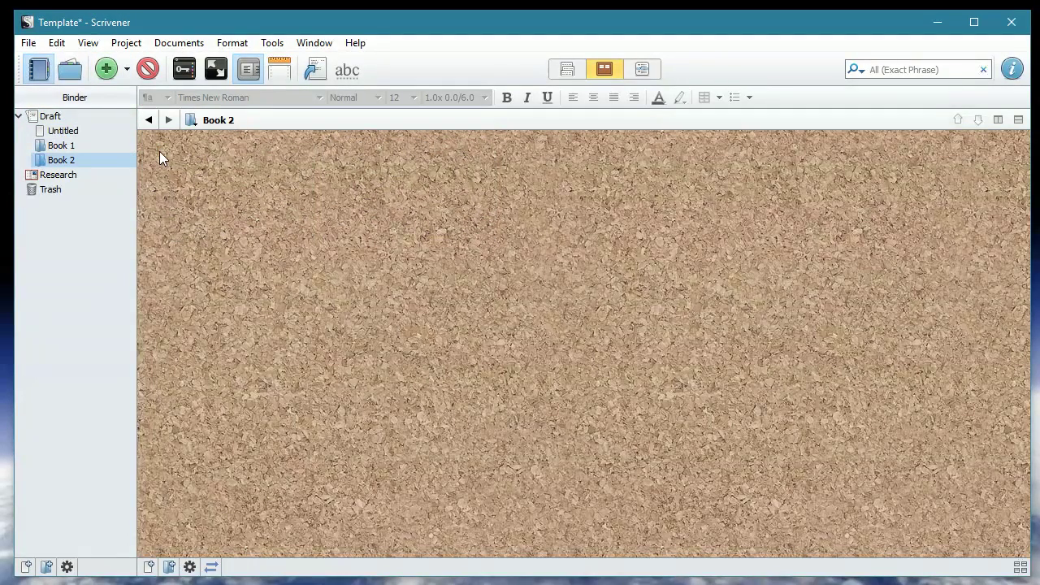
Step: Add a third folder named Book 3 inside the Draft folder
left_click(46, 118)
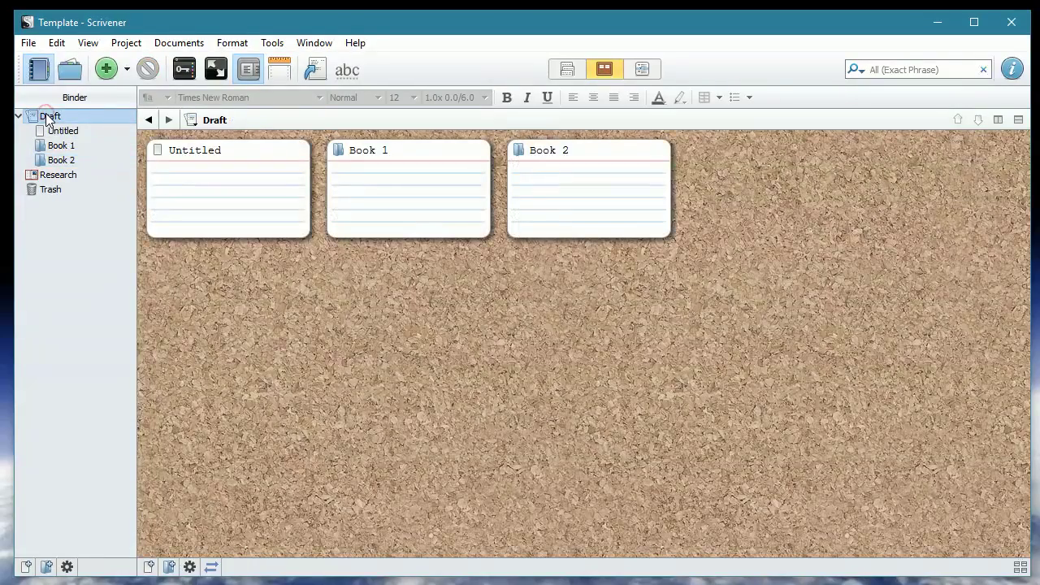
left_click(126, 43)
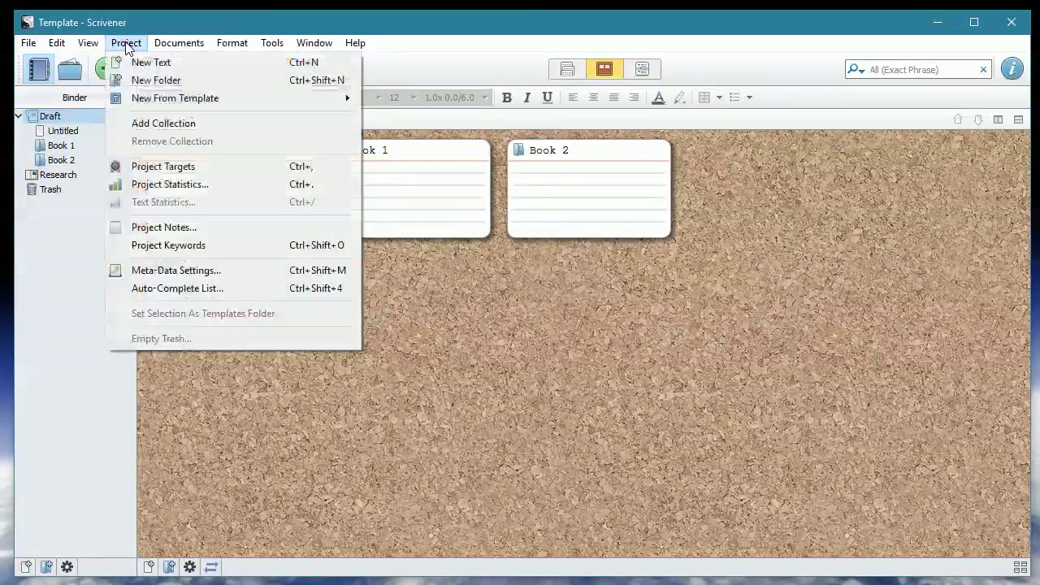
left_click(149, 79)
type("Bo")
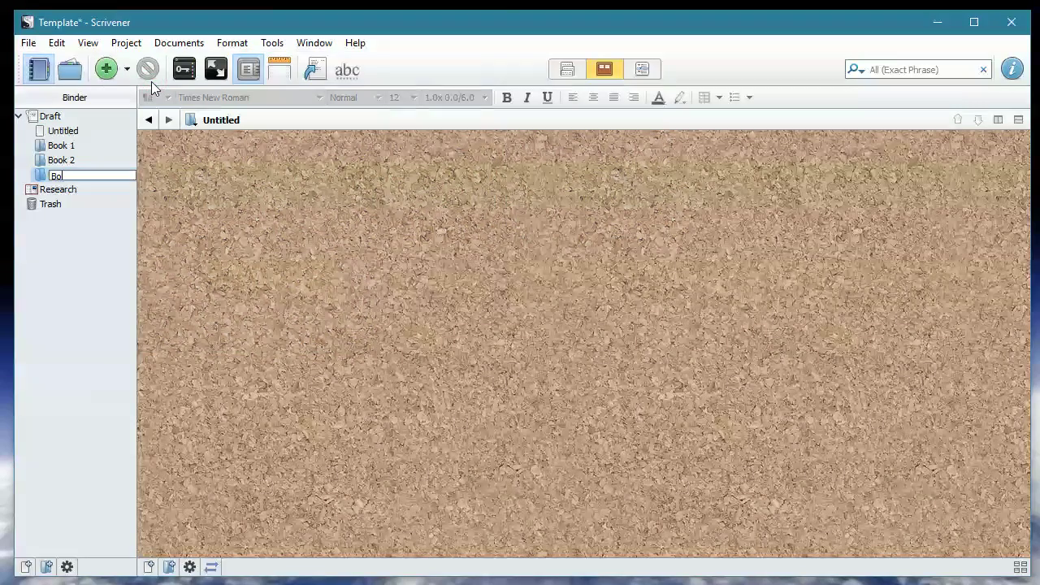
type("ok 3")
key("Return")
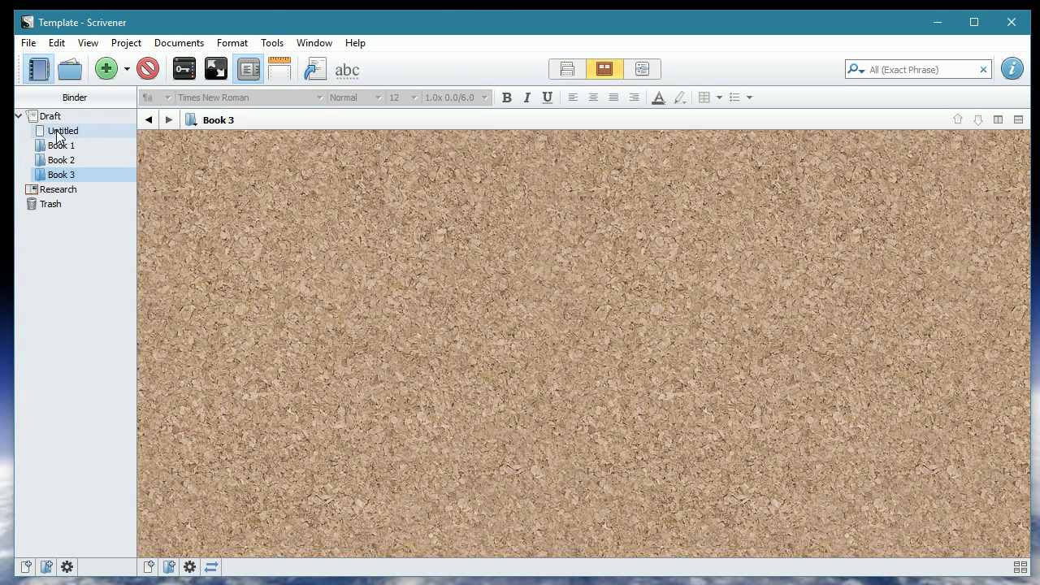
Step: Move the Untitled document into the Book 1 folder, expand that folder, and convert the document to a folder
left_click_drag(59, 137, 57, 172)
left_click(26, 131)
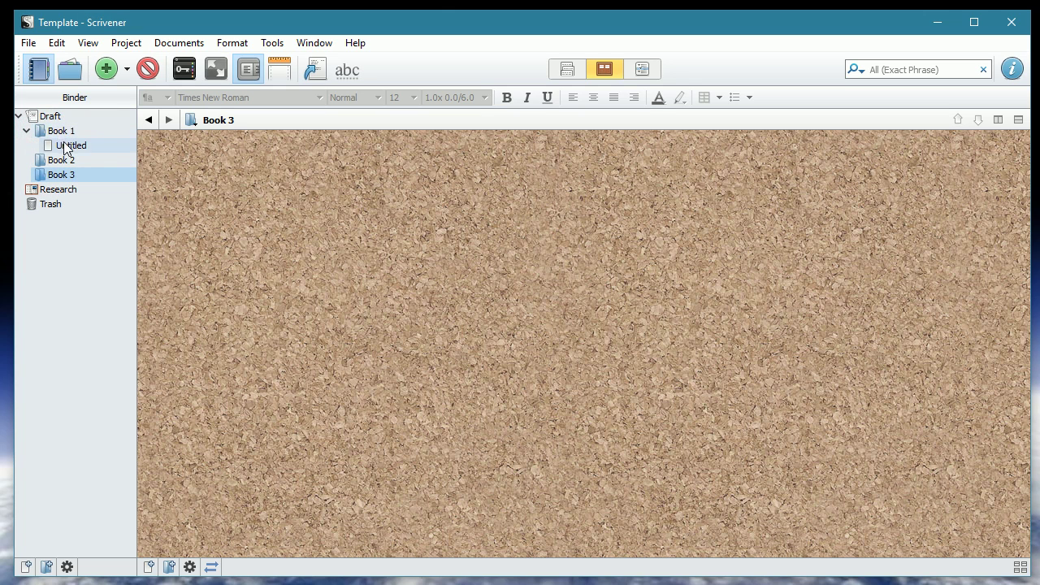
left_click(62, 144)
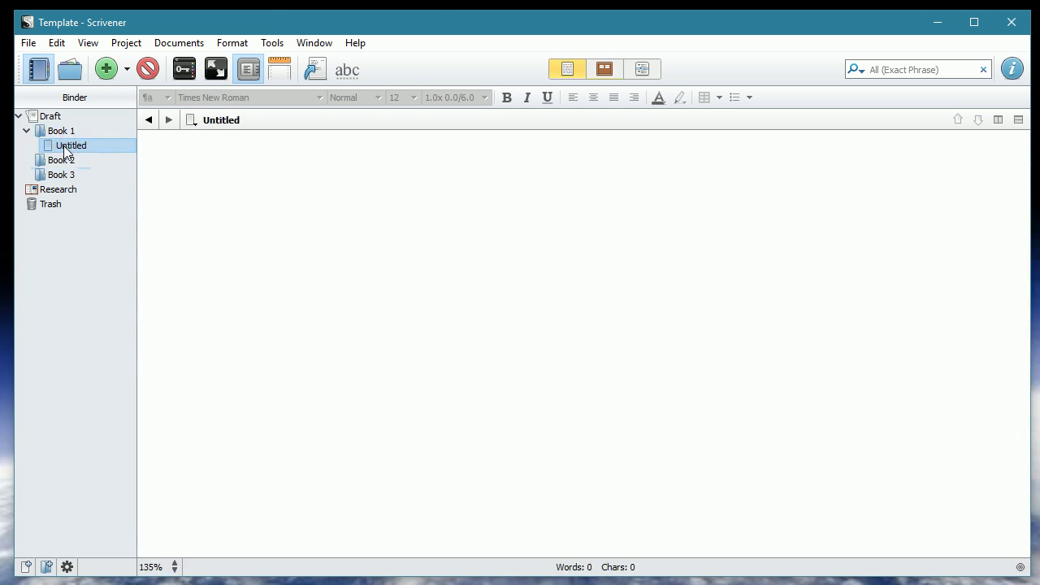
right_click(64, 147)
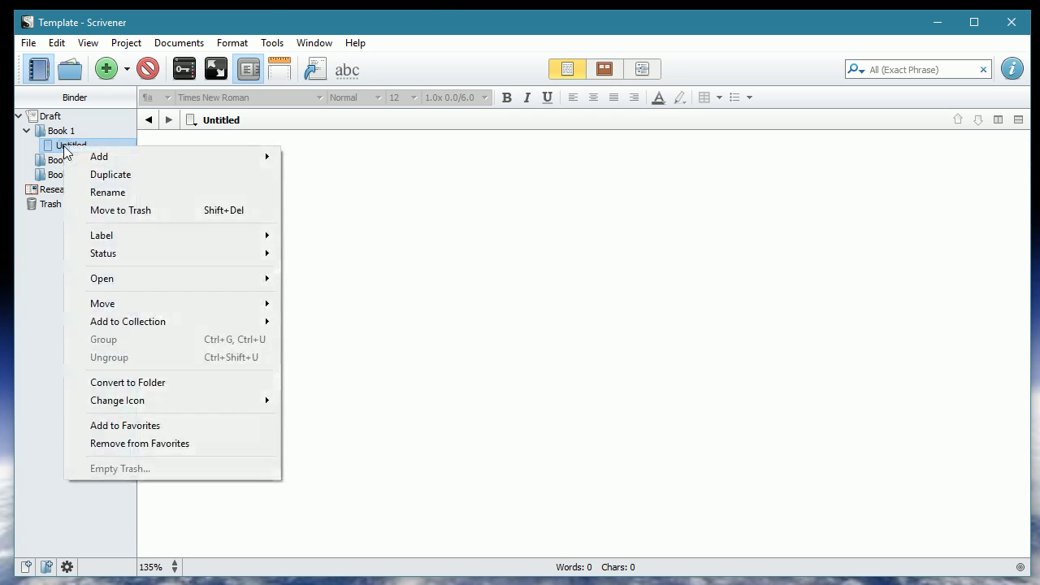
left_click(127, 384)
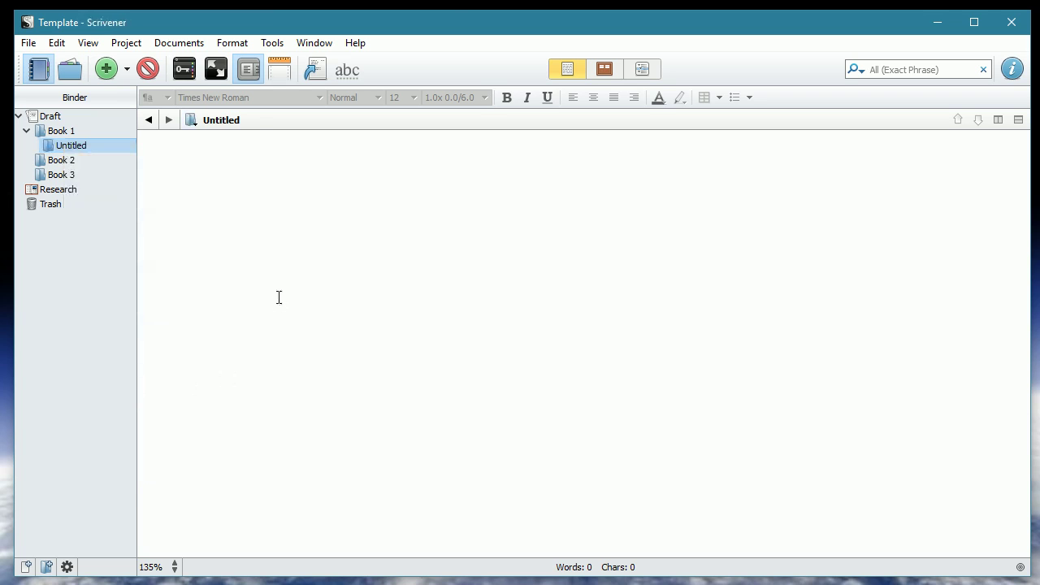
Step: Rename the Untitled folder inside Book 1 as Chapter 1
left_click(248, 121)
left_click(247, 122)
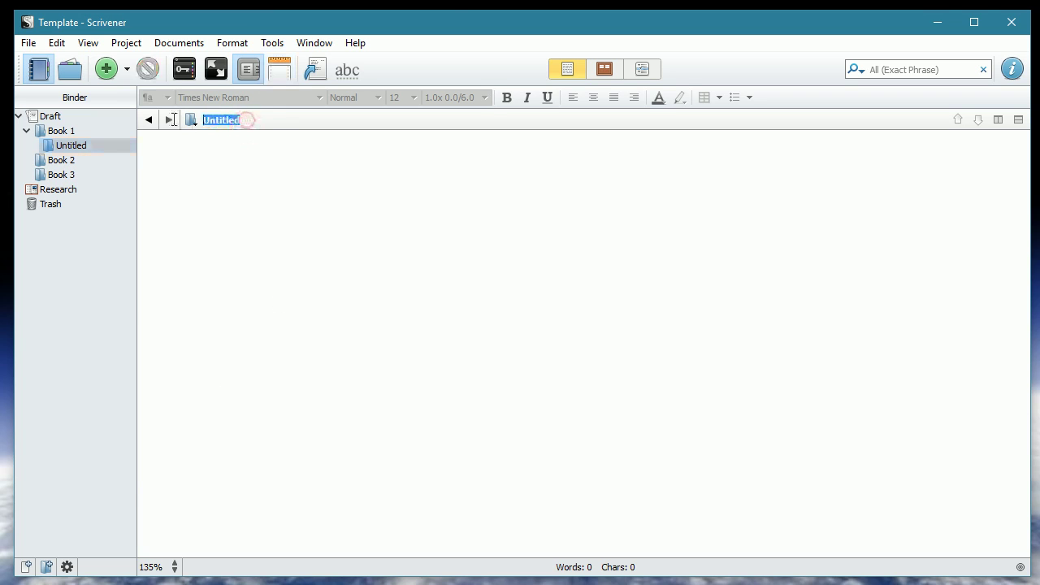
type("Chapter 1")
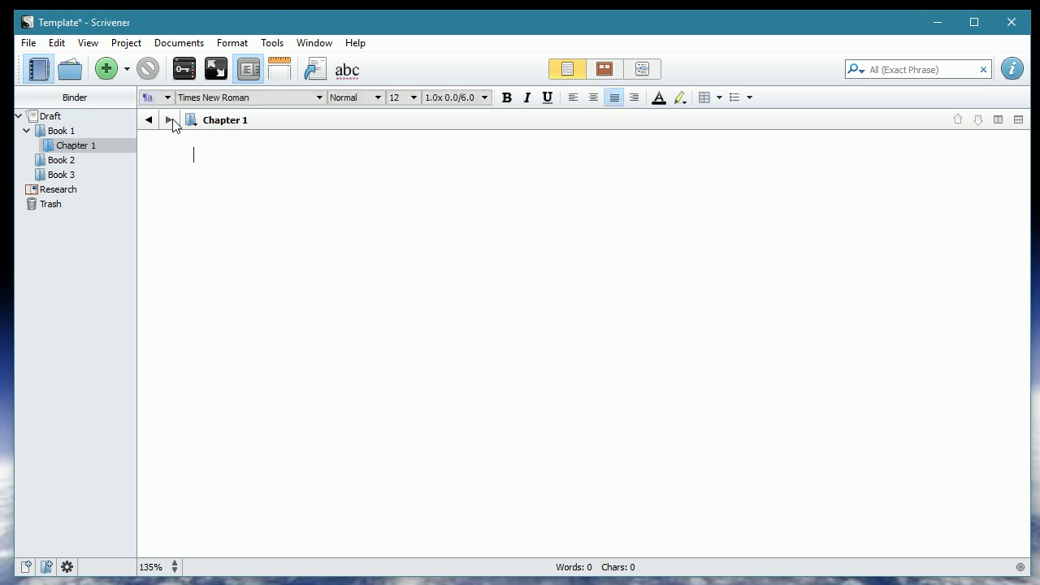
Step: Add a new text document named Sub-Scene inside the Chapter 1 folder
left_click(50, 148)
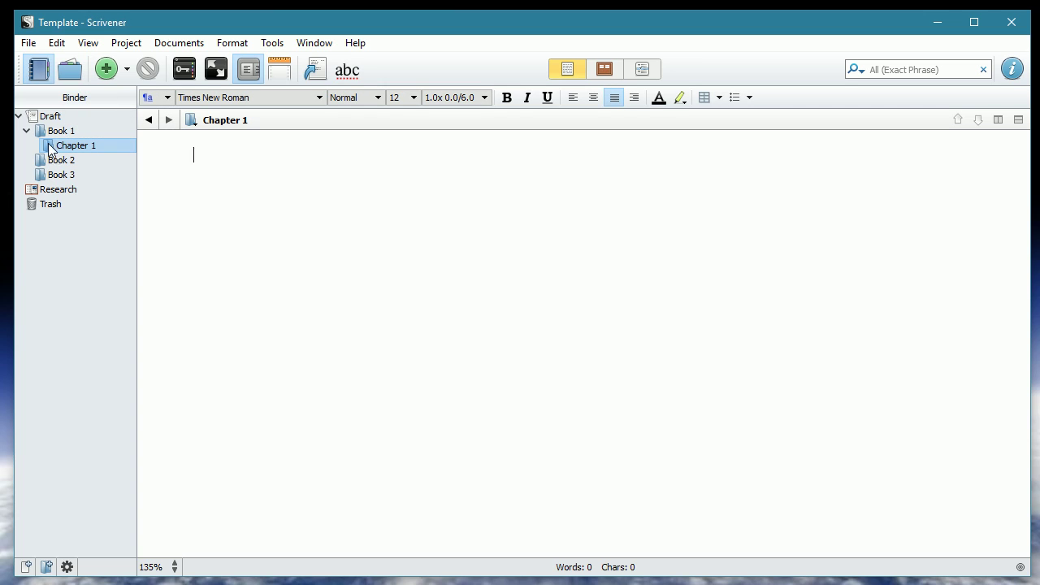
key("ctrl+2")
right_click(48, 148)
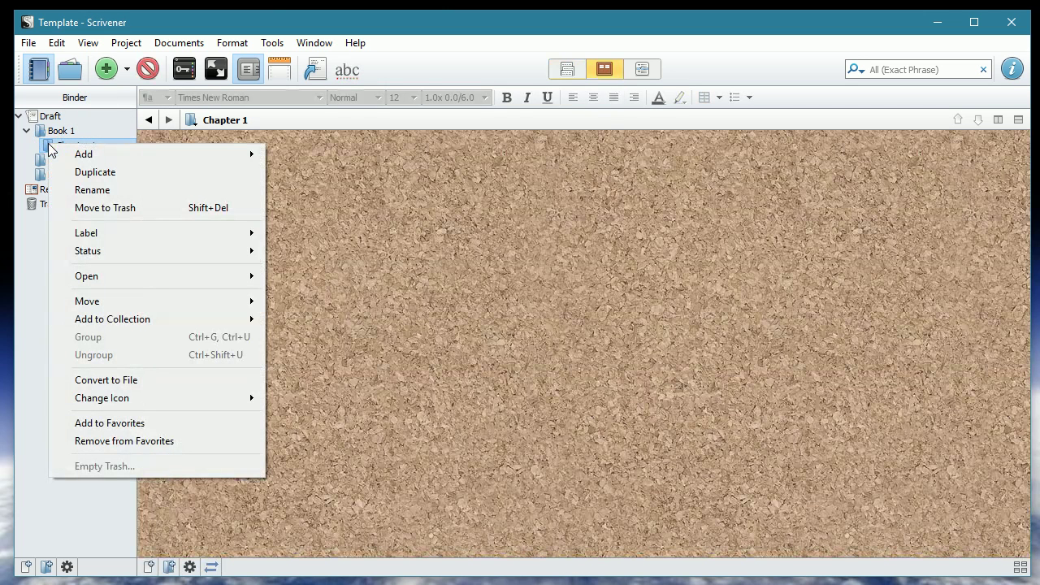
mouse_move(81, 163)
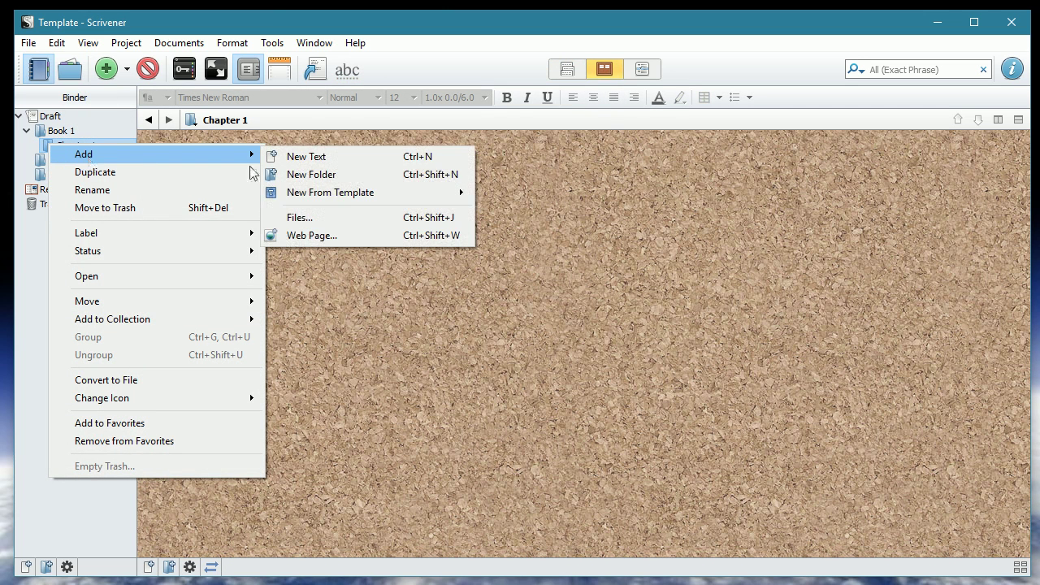
left_click(306, 161)
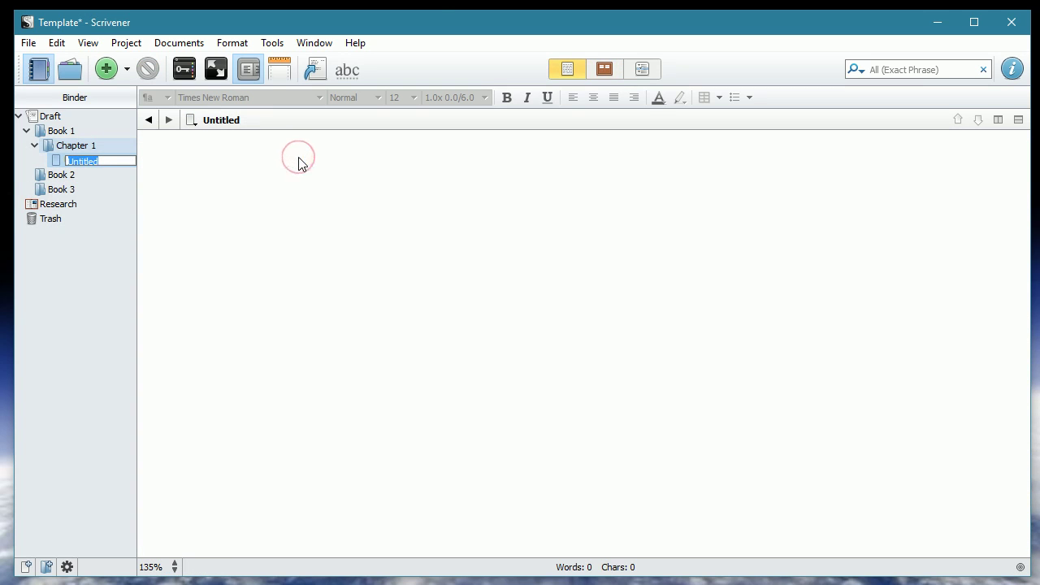
type("Sub-Scene")
key("Return")
Step: Show the inspector with the synopsis and meta-data of the Chapter 1 folder
left_click(53, 149)
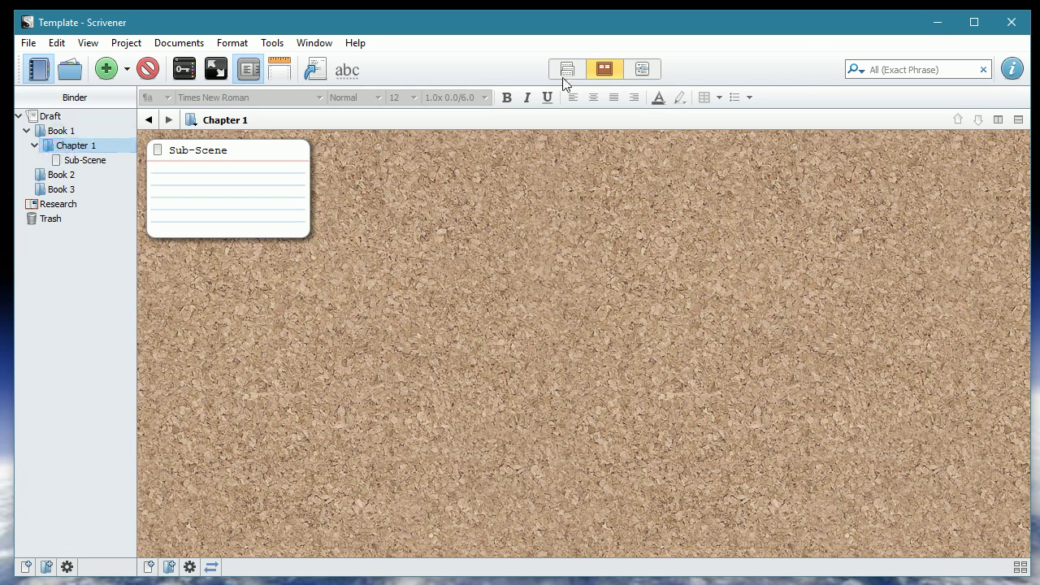
left_click(1015, 71)
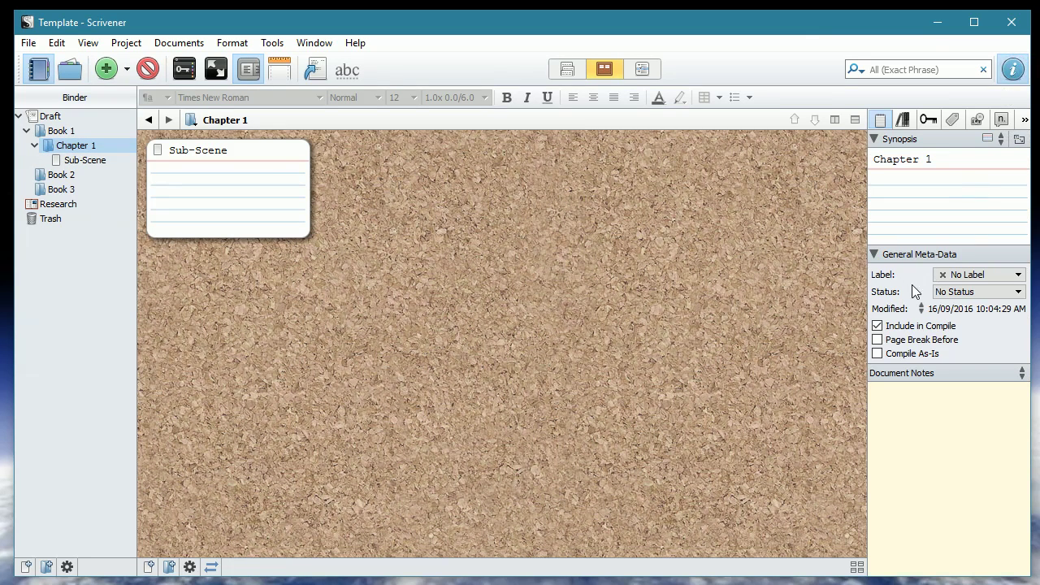
Step: Assign the Chapter label to the Chapter 1 folder
left_click(974, 276)
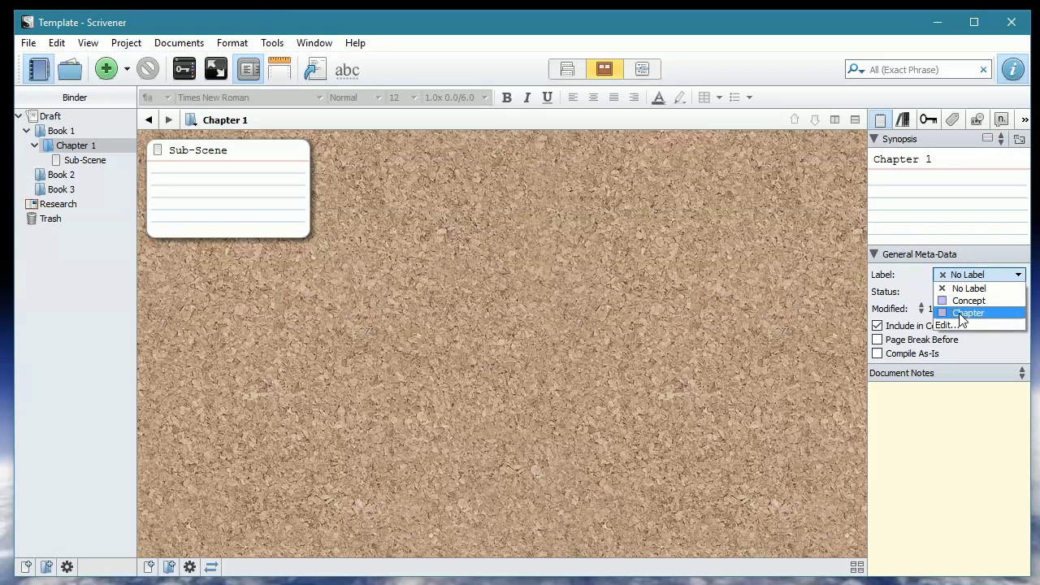
left_click(967, 313)
Step: Open the label settings from the Sub-Scene document's meta-data and add a new label named Scene
left_click(77, 163)
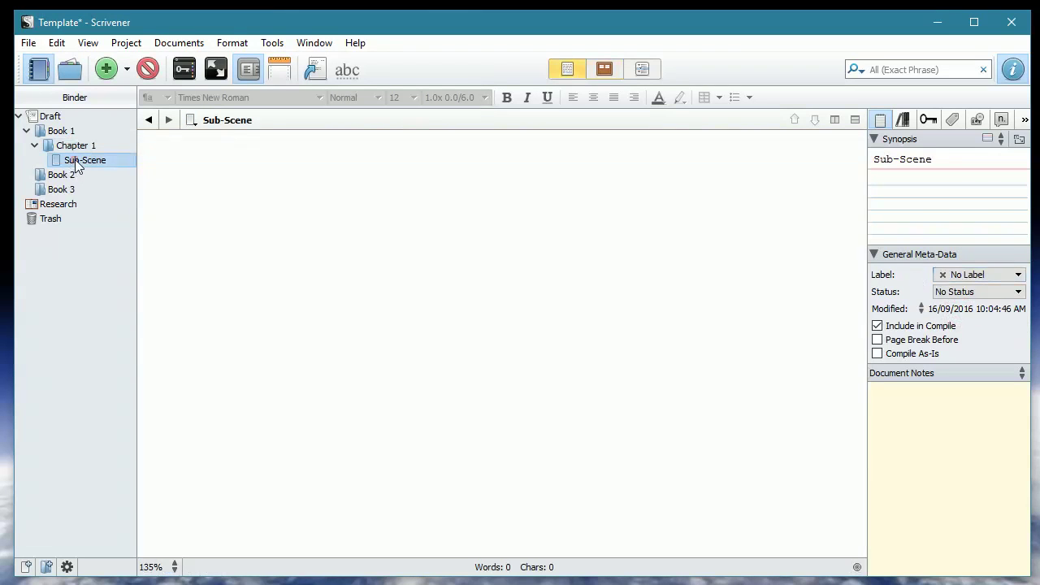
left_click(986, 277)
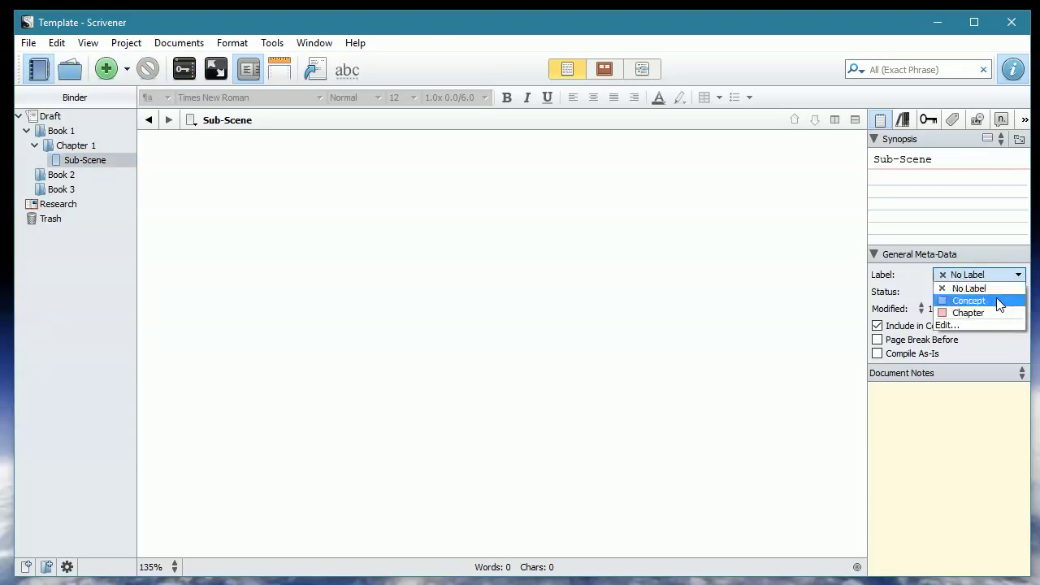
left_click(962, 325)
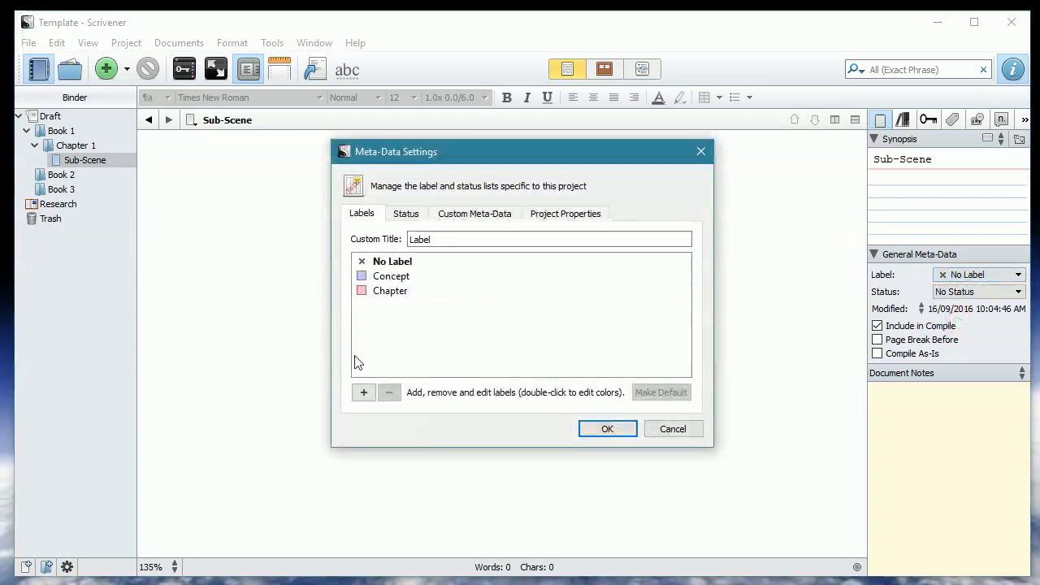
left_click(363, 393)
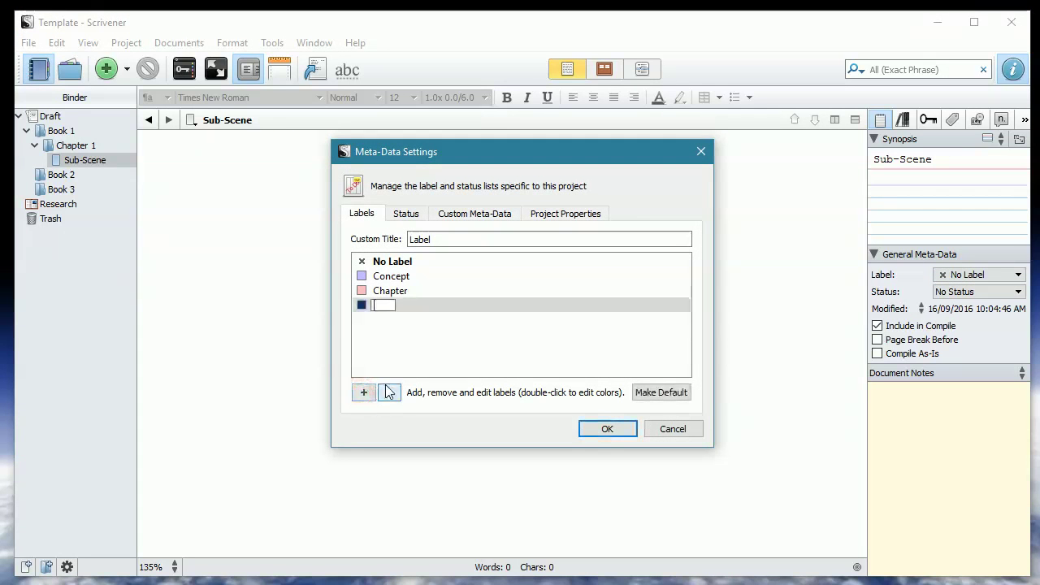
type("Scene")
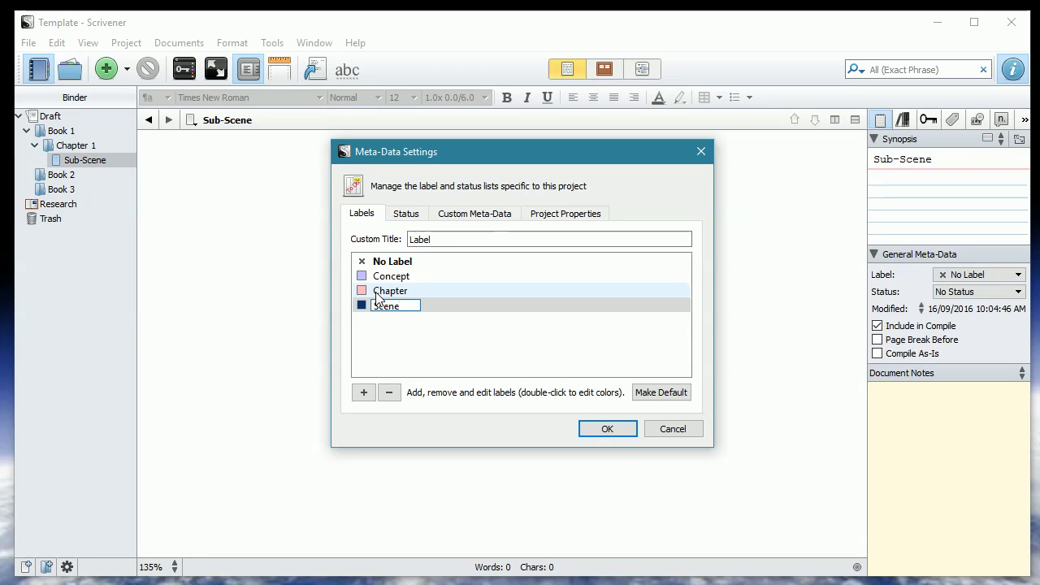
Step: Change the Chapter label's color to the basic green with RGB 85, 170, 0 and apply the label settings
double_click(376, 292)
double_click(363, 291)
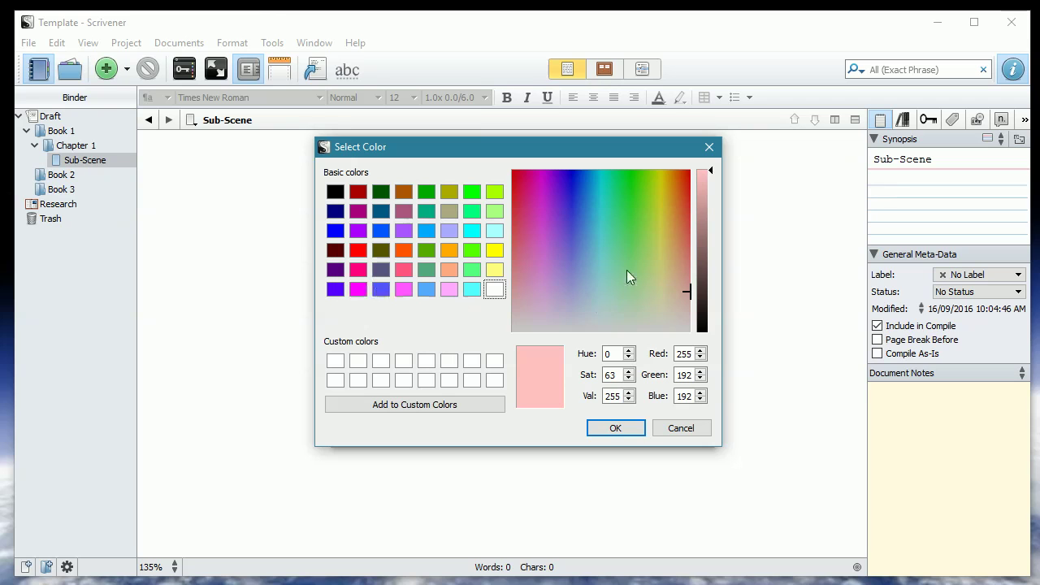
left_click(427, 248)
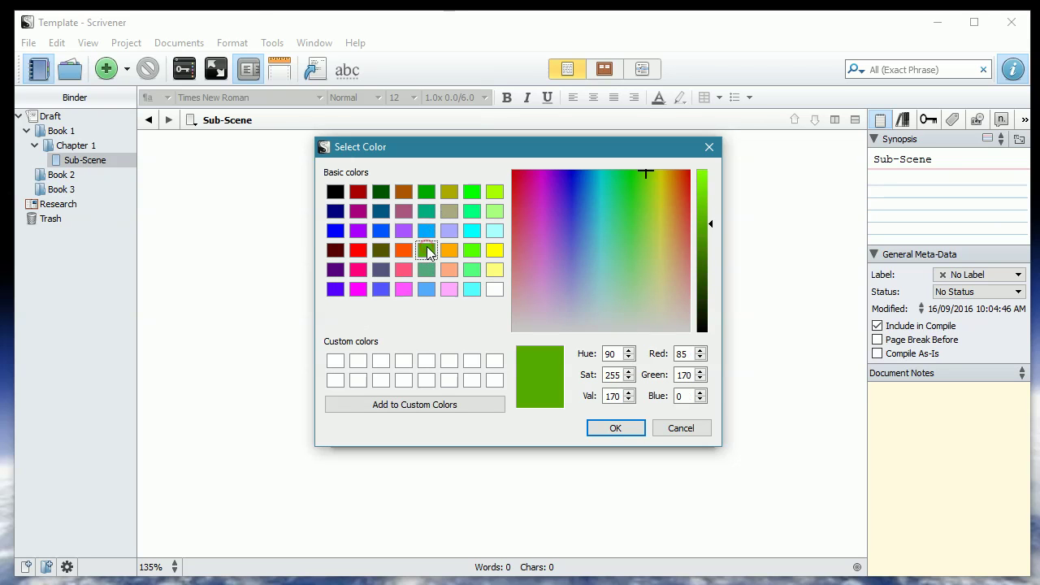
left_click(616, 428)
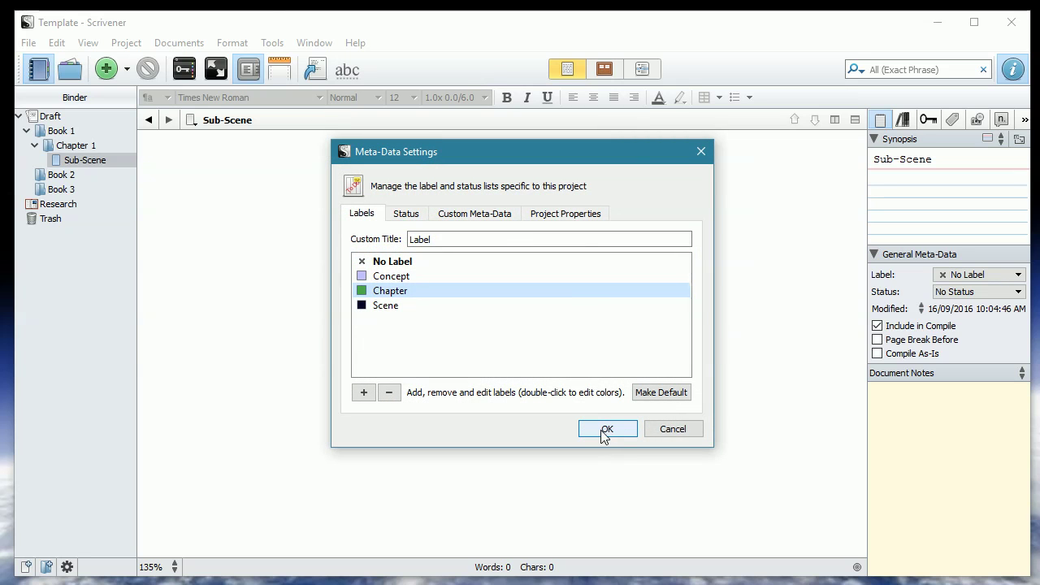
left_click(607, 431)
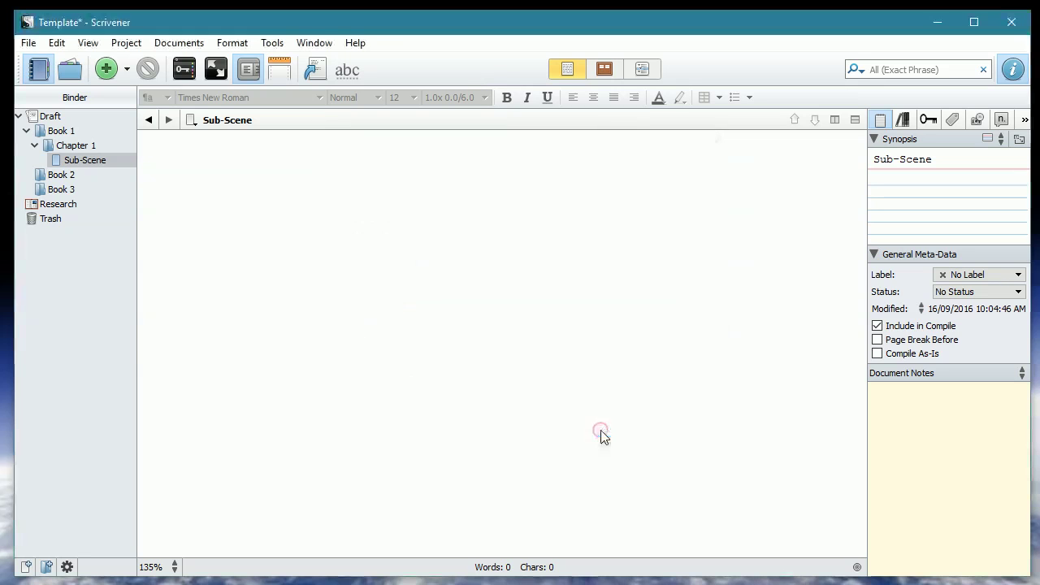
Step: Assign the Scene label and the First Draft status to the Sub-Scene document
left_click(988, 275)
left_click(958, 324)
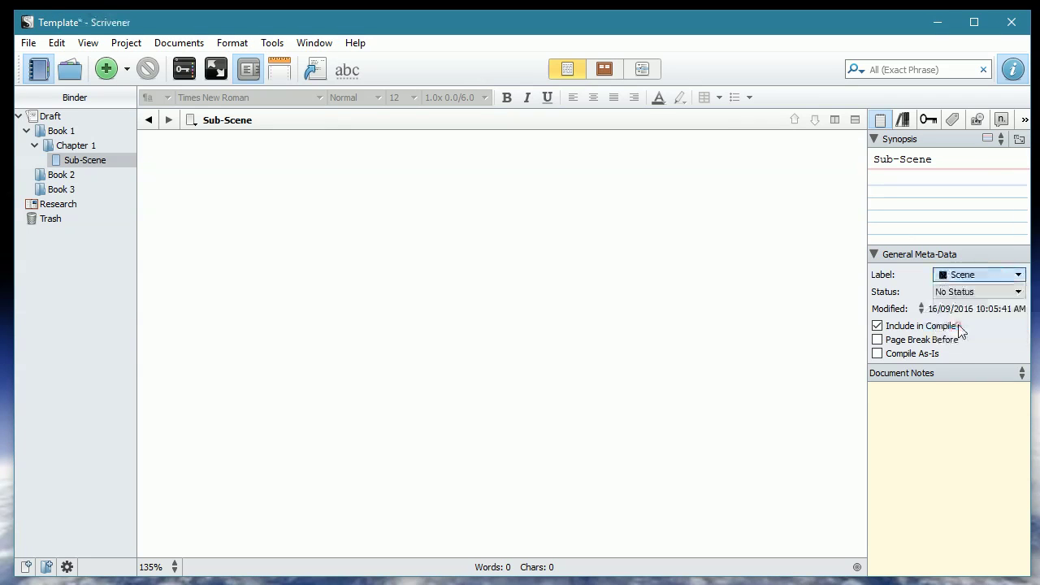
left_click(956, 292)
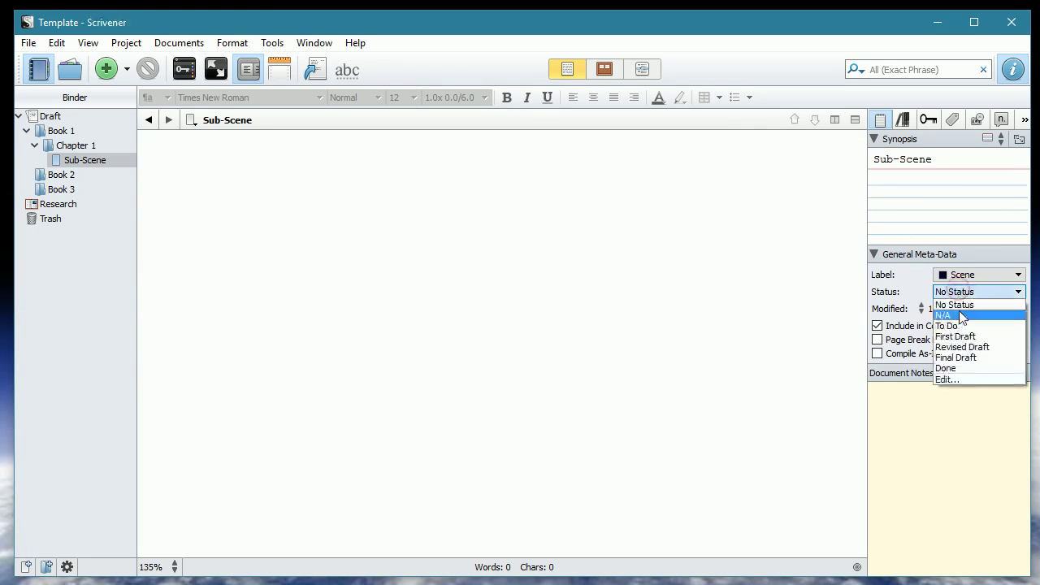
left_click(958, 337)
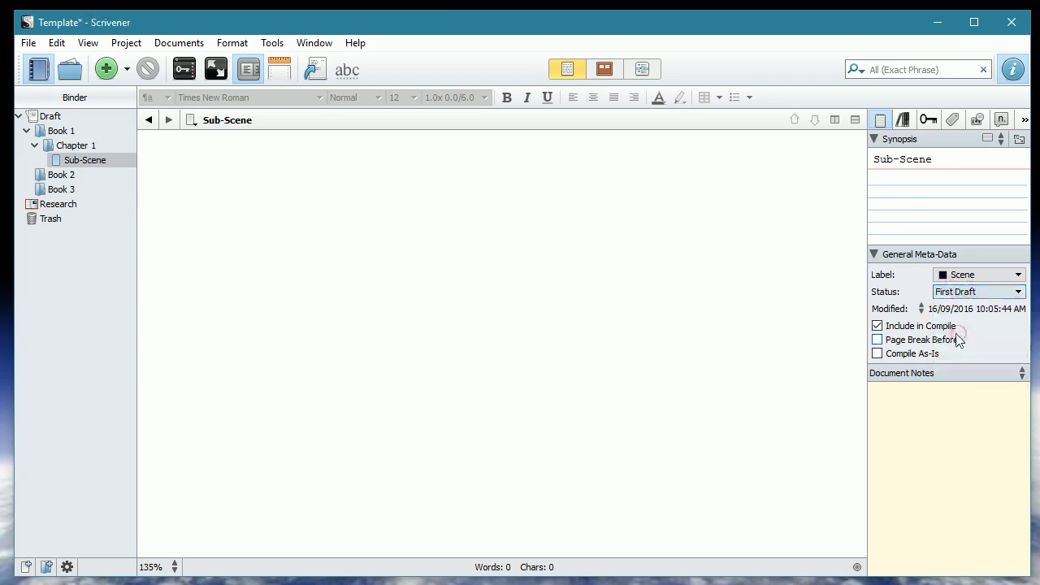
Step: Set the status of the Chapter 1 folder to First Draft
left_click(65, 145)
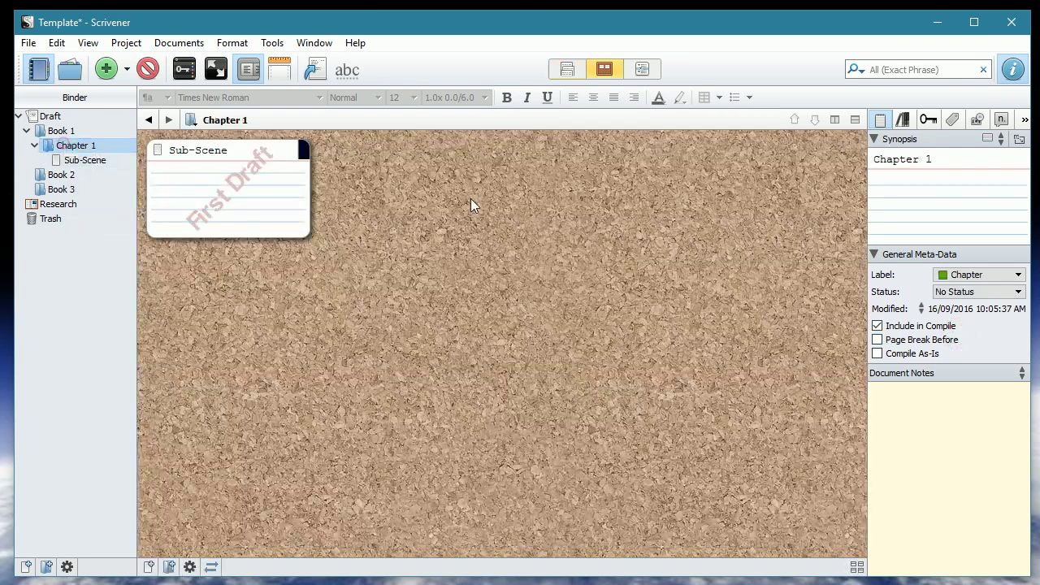
left_click(980, 291)
left_click(964, 335)
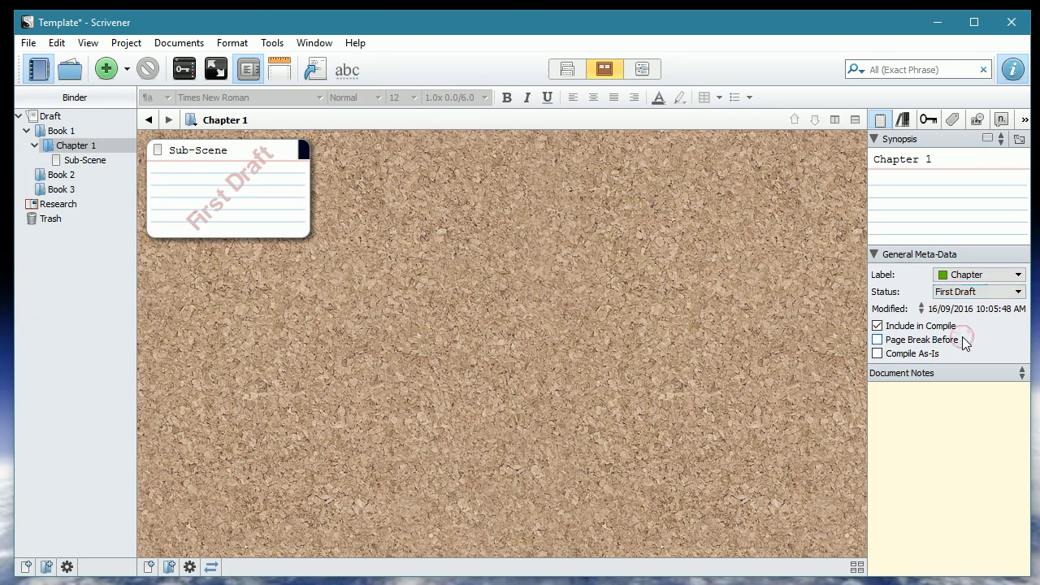
Step: Show the contents of the Book 1 folder to check the label and status on its chapter card
left_click(81, 149)
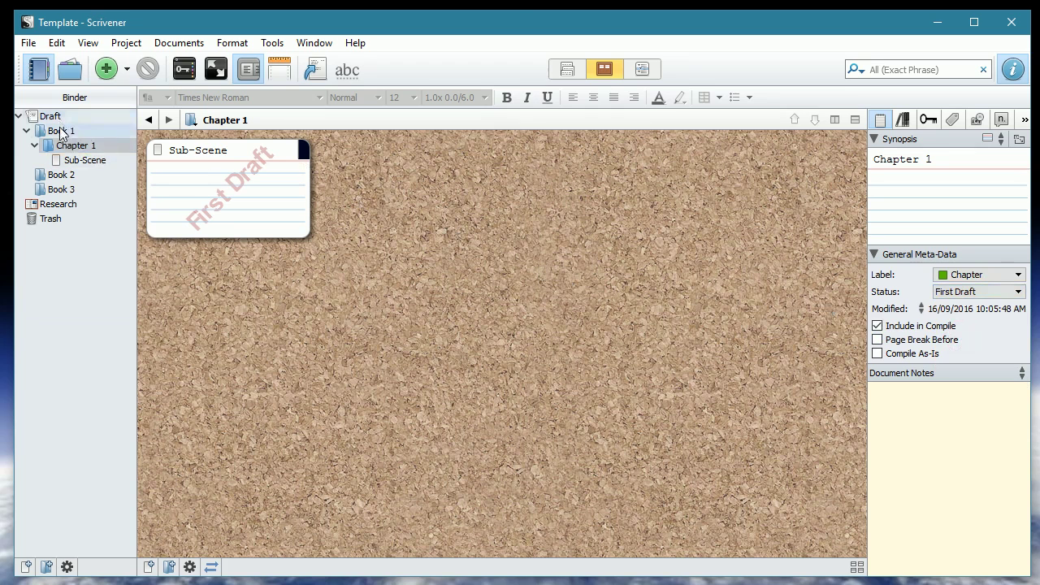
left_click(57, 132)
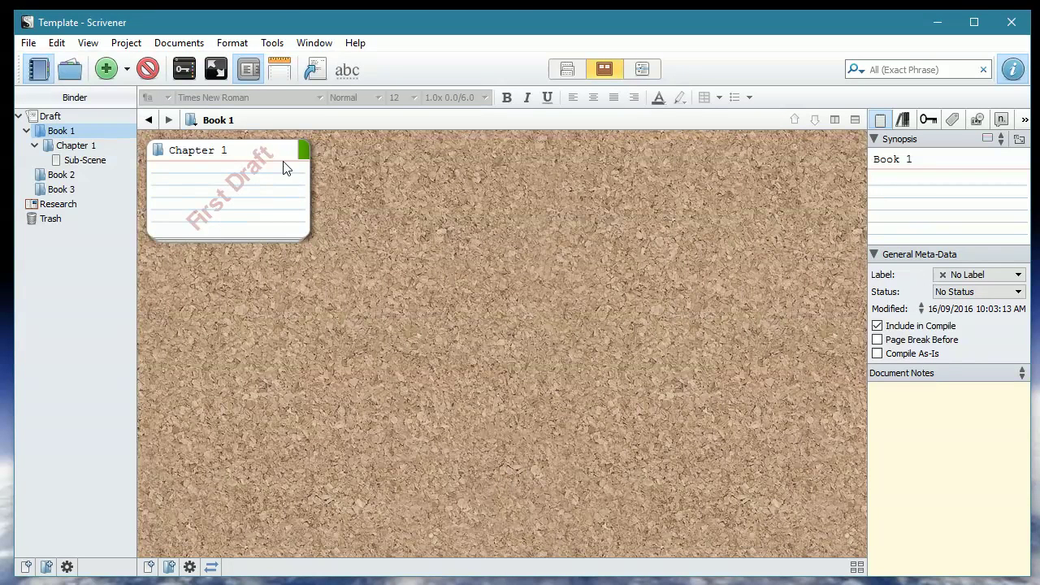
Step: Show Chapter 1 with its sub-document as continuous text and write "This is my chapter" in the chapter's own section
left_click(70, 148)
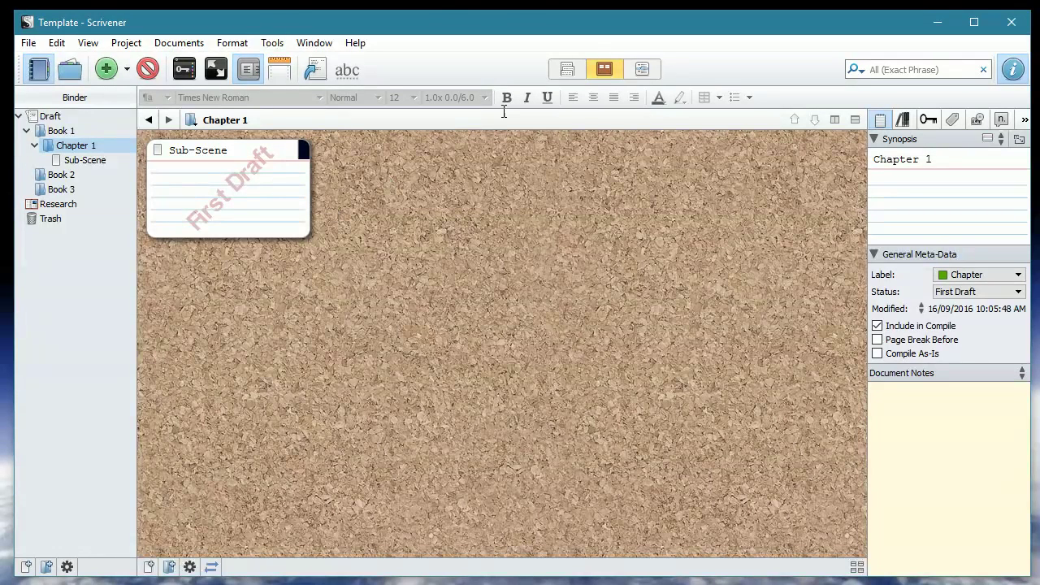
left_click(567, 69)
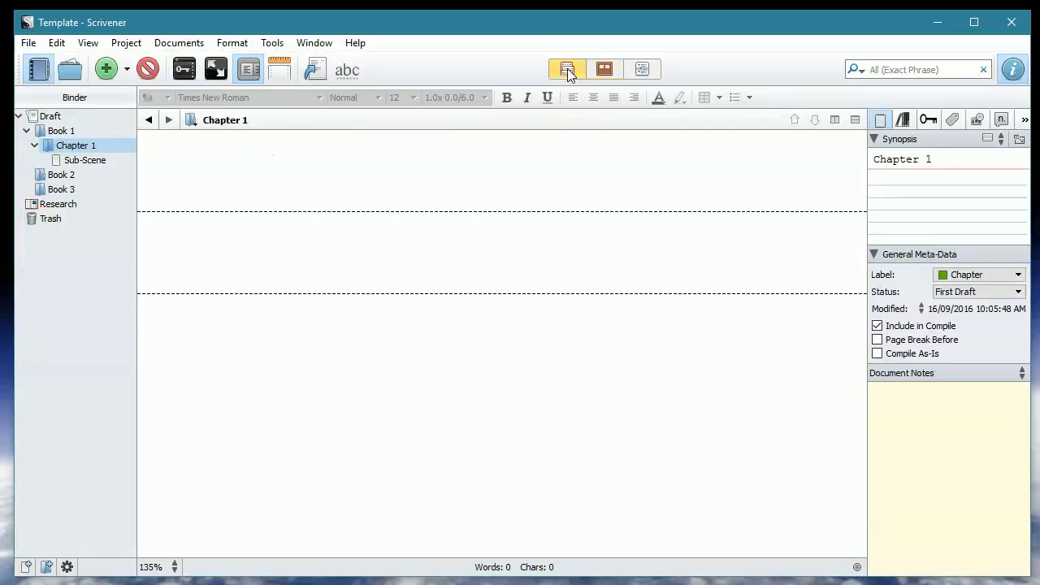
left_click(255, 157)
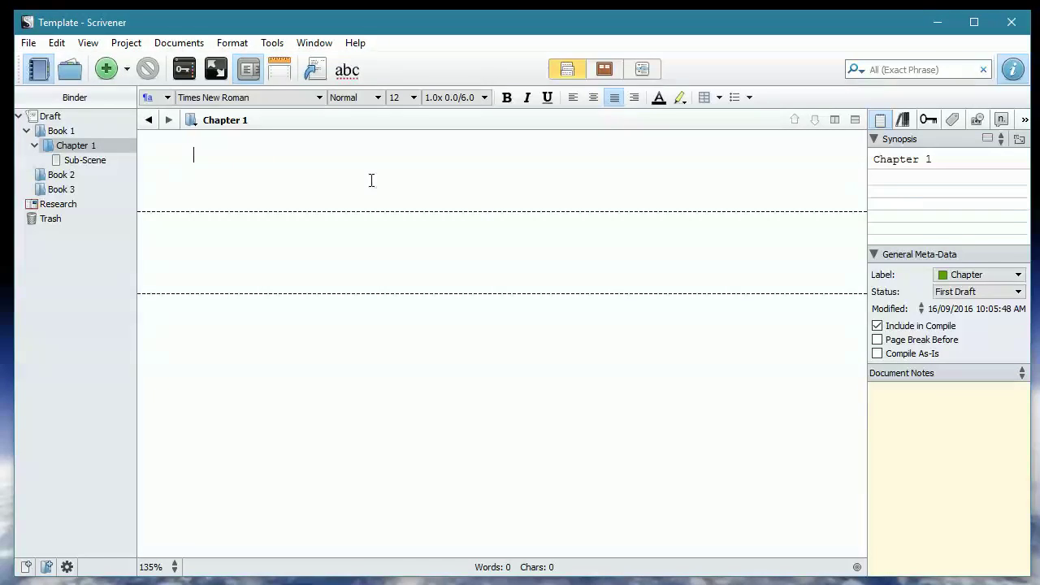
left_click(340, 158)
type("This is my chapter")
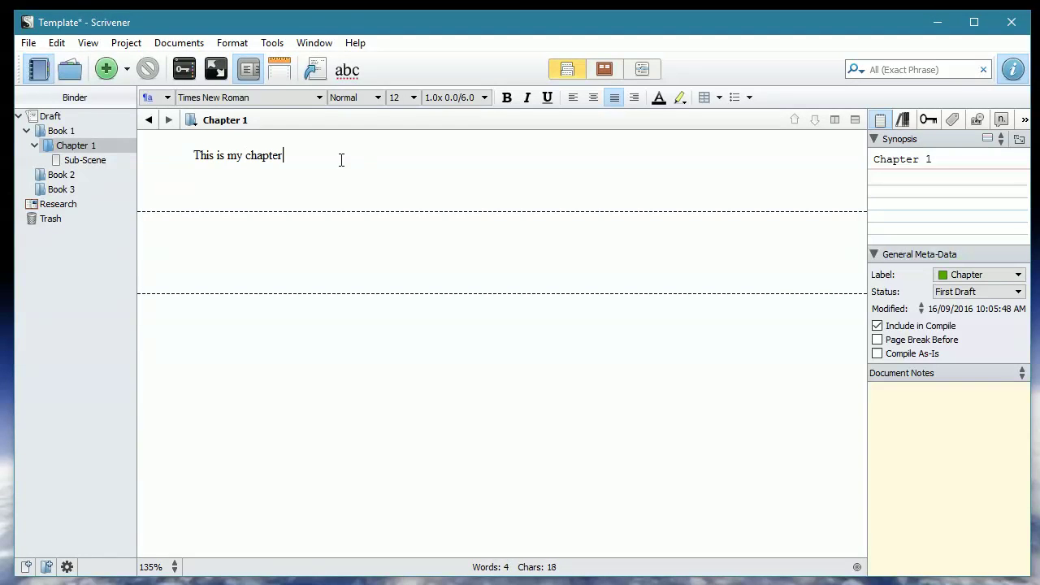
Step: Continue the Chapter 1 text with ". It's marked a folder so the chapter number works properly."
type(". It'")
type("s marked a")
type(" folder so ")
type("t")
key("BackSpace")
type("so the chap")
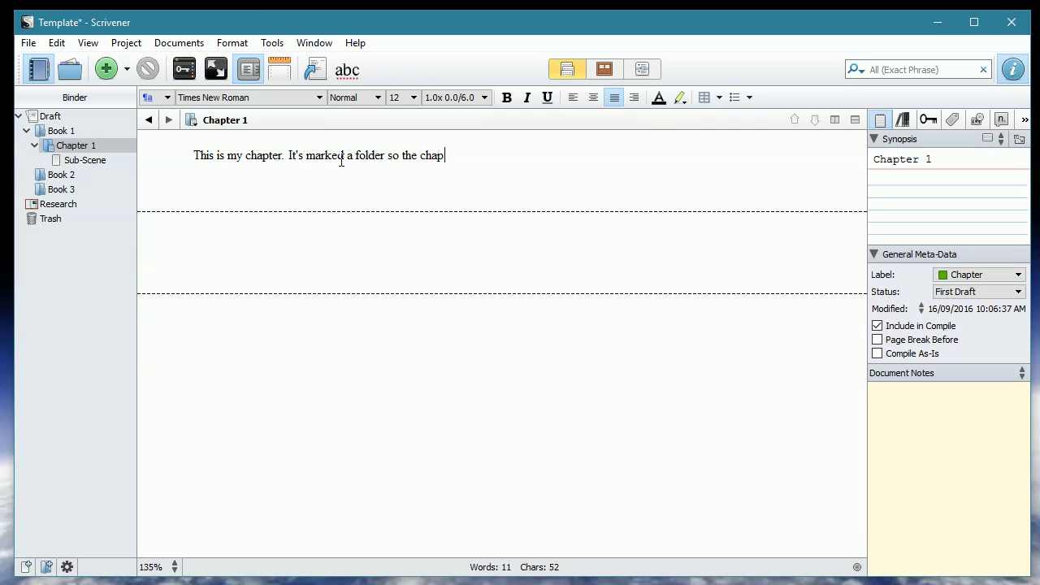
type("ter number work")
key("BackSpace")
type("rks proper")
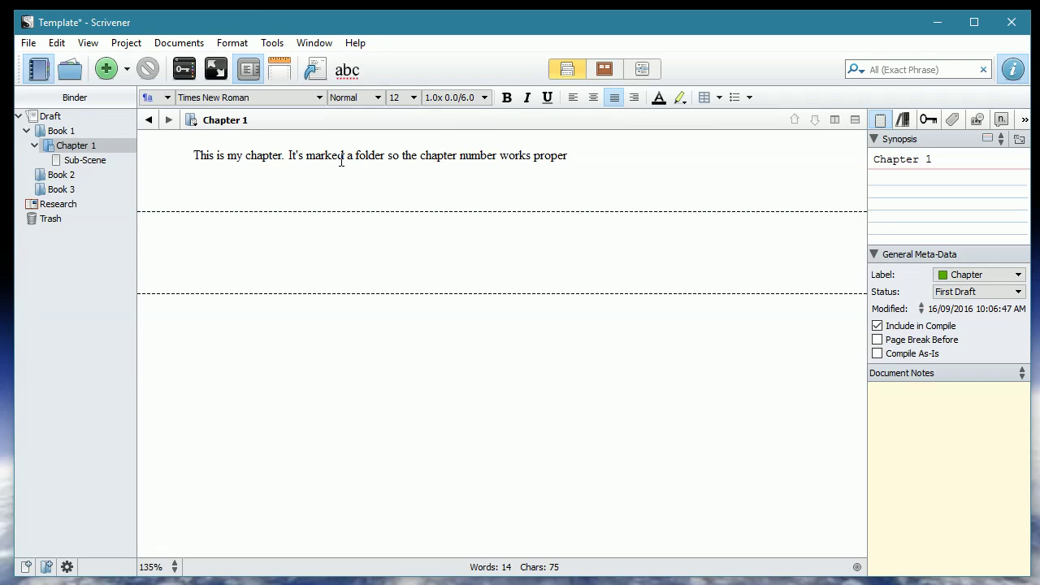
type("ly.")
Step: Change the word "number" to "numbering" in the Chapter 1 text
left_click(495, 154)
key("BackSpace")
type("ing")
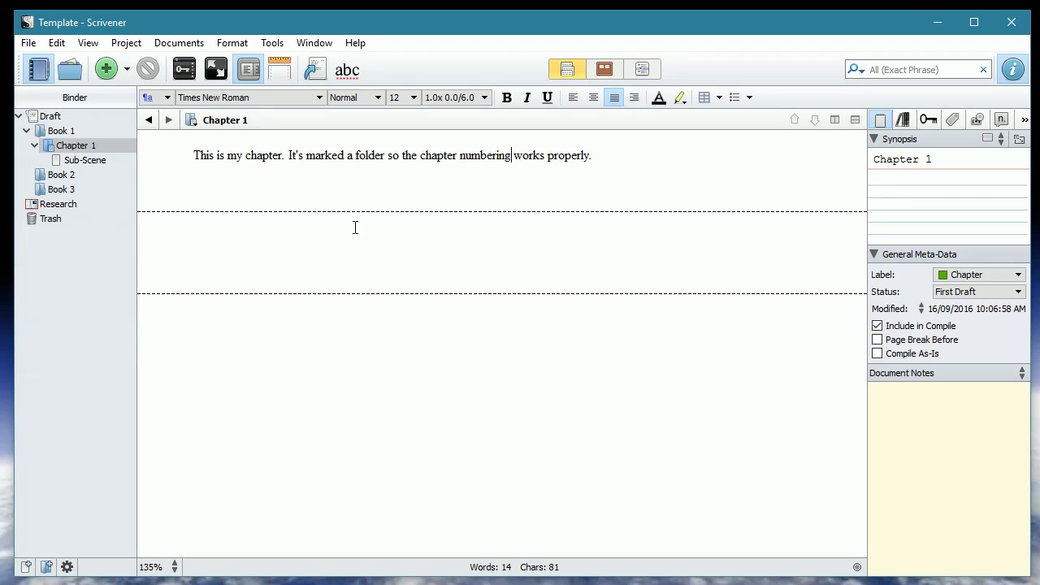
Step: Write "This is our sub-scene." in the Sub-Scene section below the chapter text and save the project
left_click(355, 255)
type("This ")
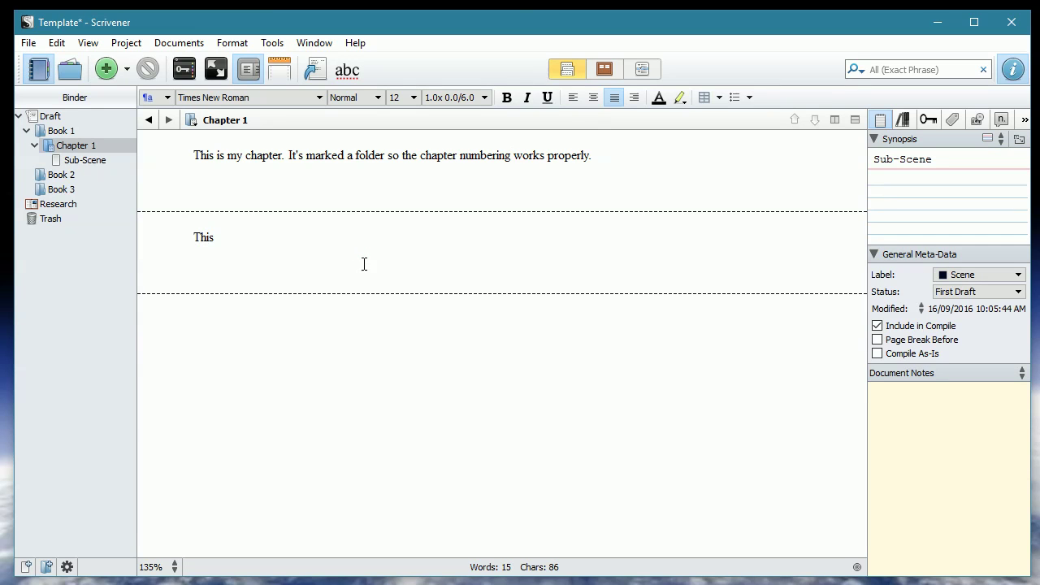
type("is our sub-scene")
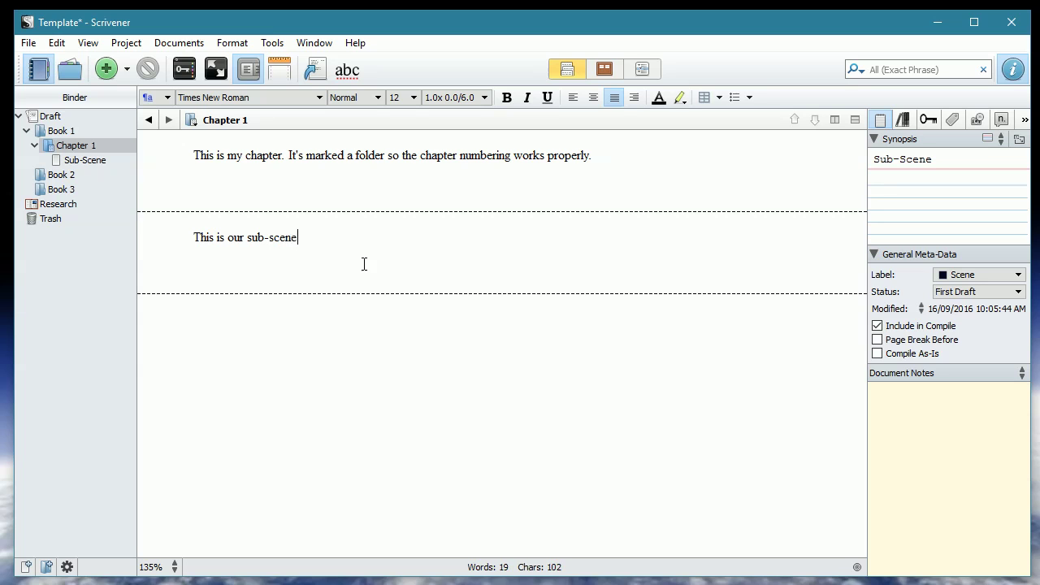
key("Return")
key("ctrl+s")
Step: View the Chapter 1 text alone, the Sub-Scene text alone, and both together as continuous text
left_click(574, 72)
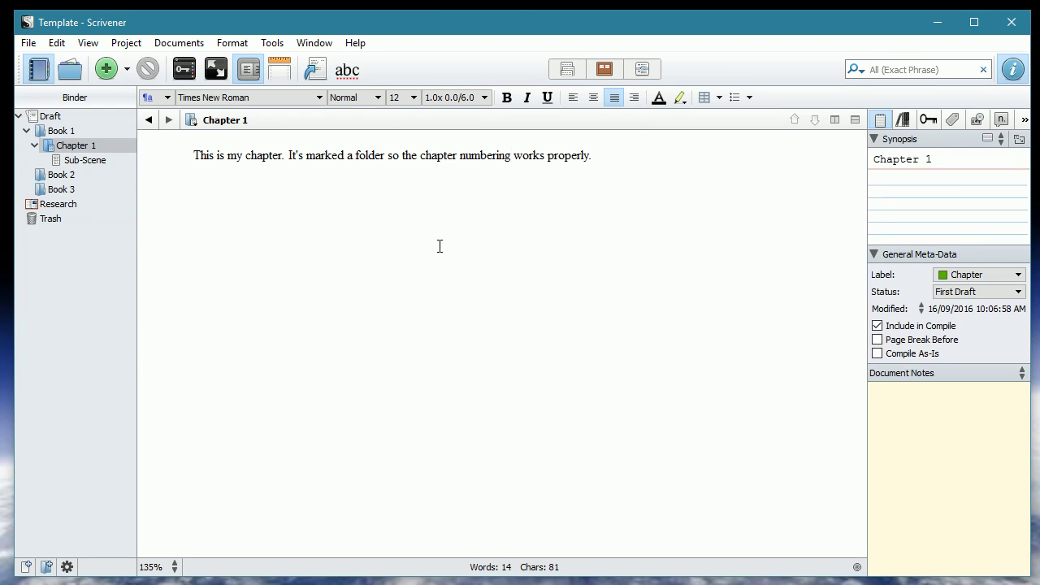
left_click(98, 160)
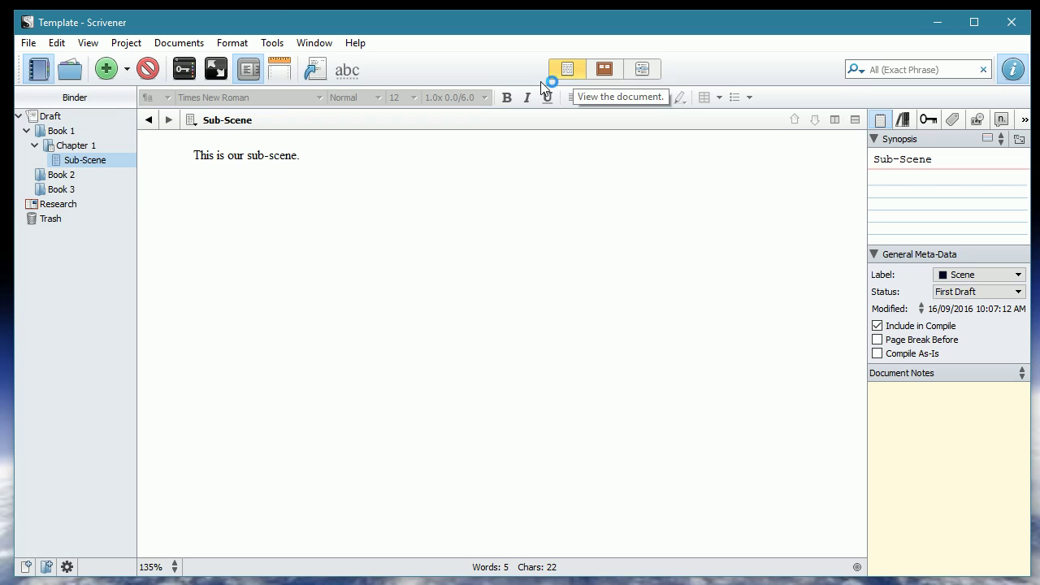
left_click(73, 150)
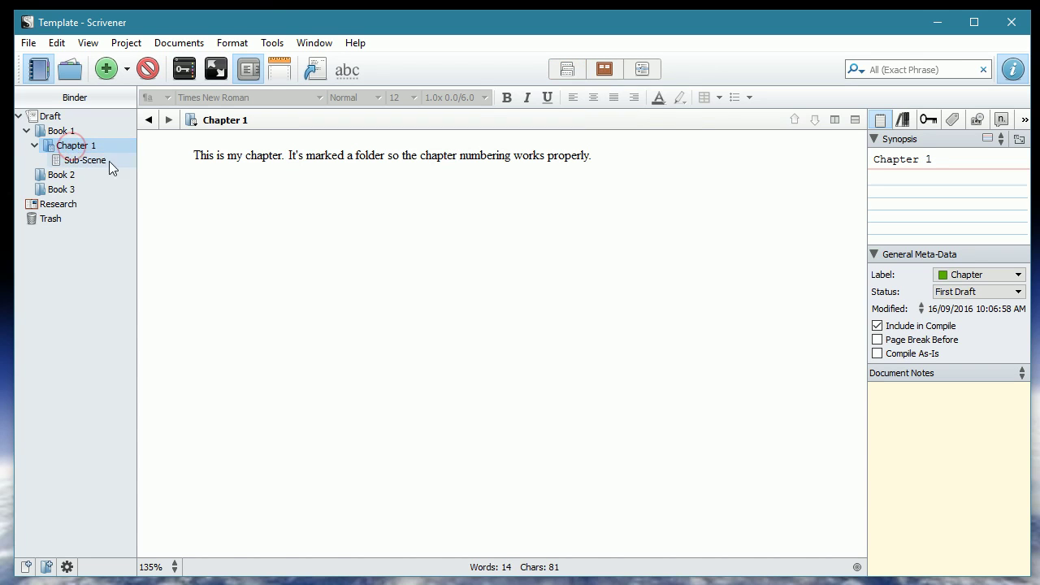
left_click(570, 69)
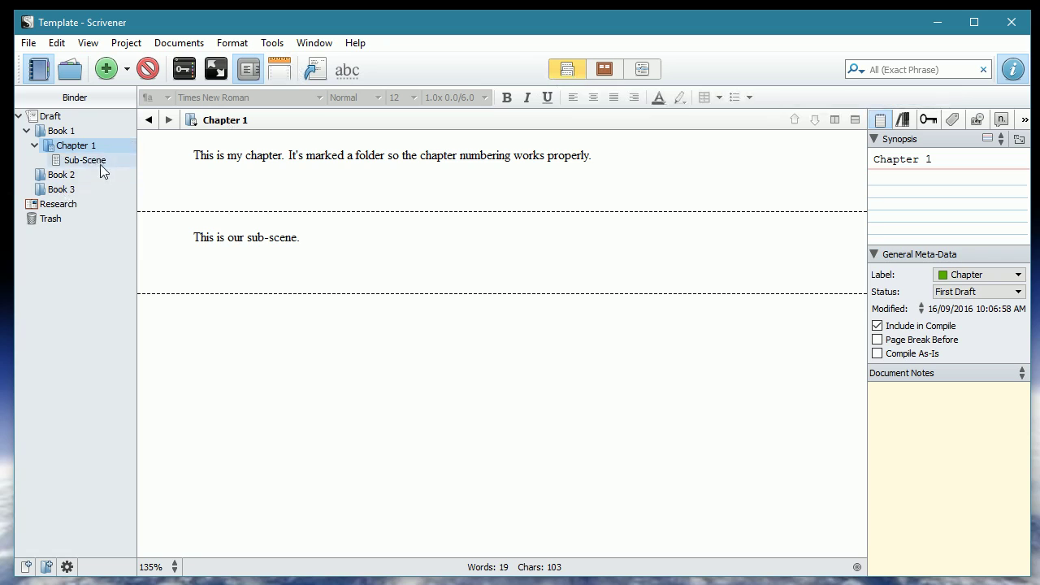
Step: Duplicate the Chapter 1 folder of Book 1 and name the copy Chapter 1
left_click_drag(93, 157, 63, 153)
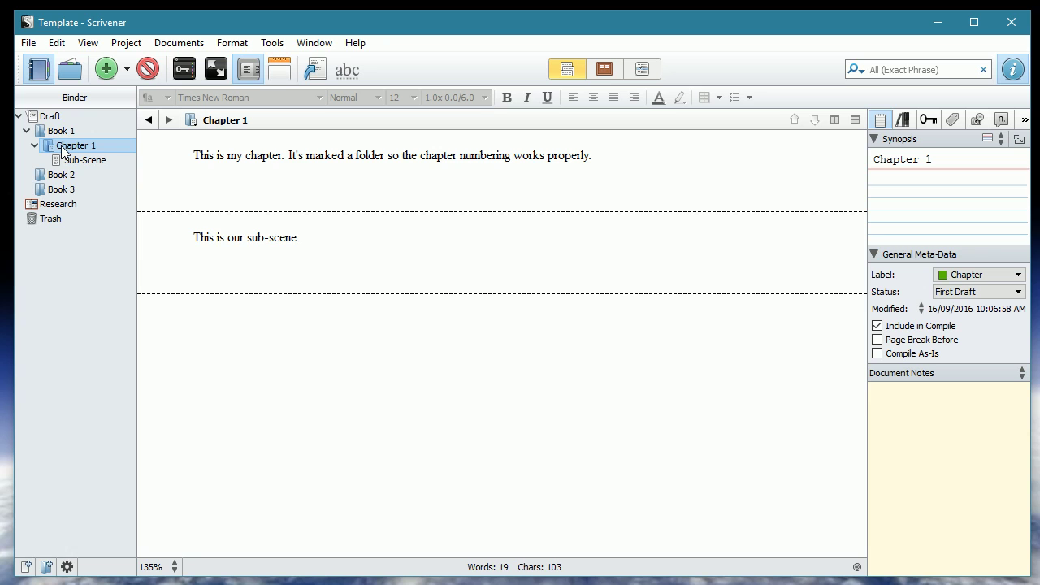
right_click(62, 148)
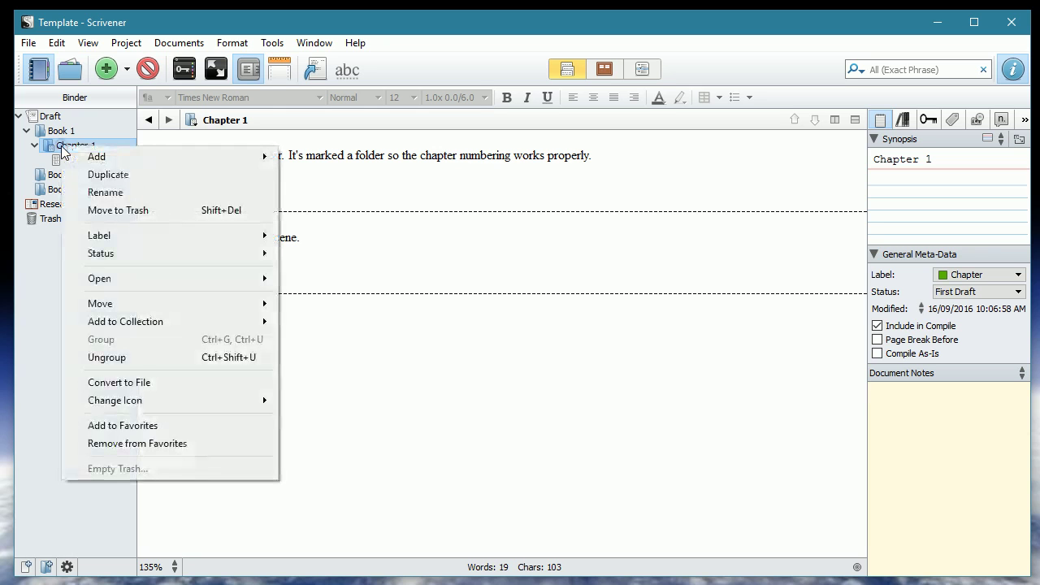
left_click(93, 175)
left_click(112, 174)
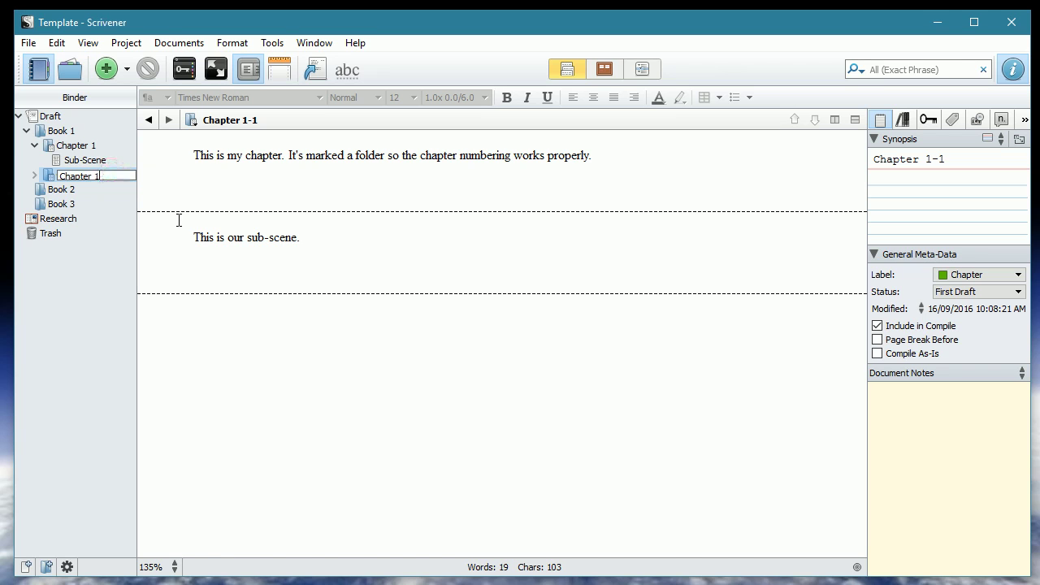
Step: Move the duplicated Chapter 1 folder into the Book 2 folder and expand Book 2
left_click_drag(73, 175, 53, 190)
left_click(27, 174)
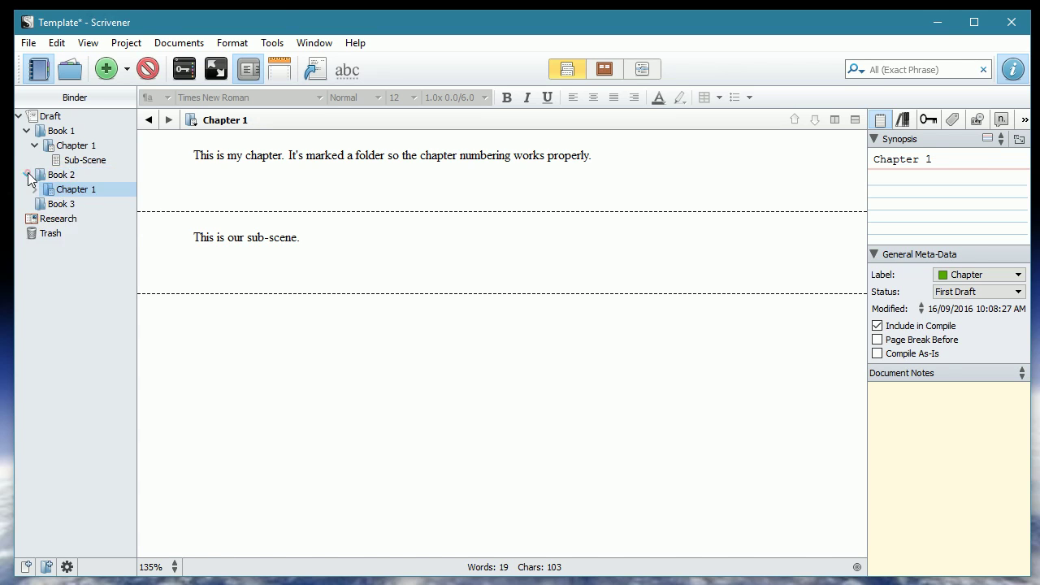
Step: Duplicate the Chapter 1 folder of Book 2, name the copy Chapter 1, and move it into the Book 3 folder
right_click(76, 188)
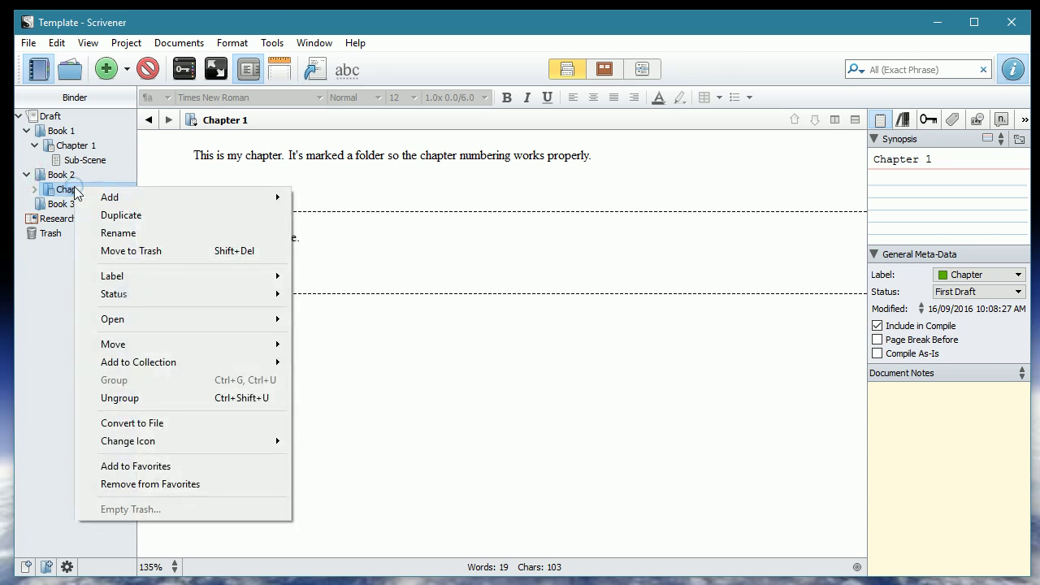
left_click(116, 215)
left_click(110, 205)
key("BackSpace")
key("BackSpace")
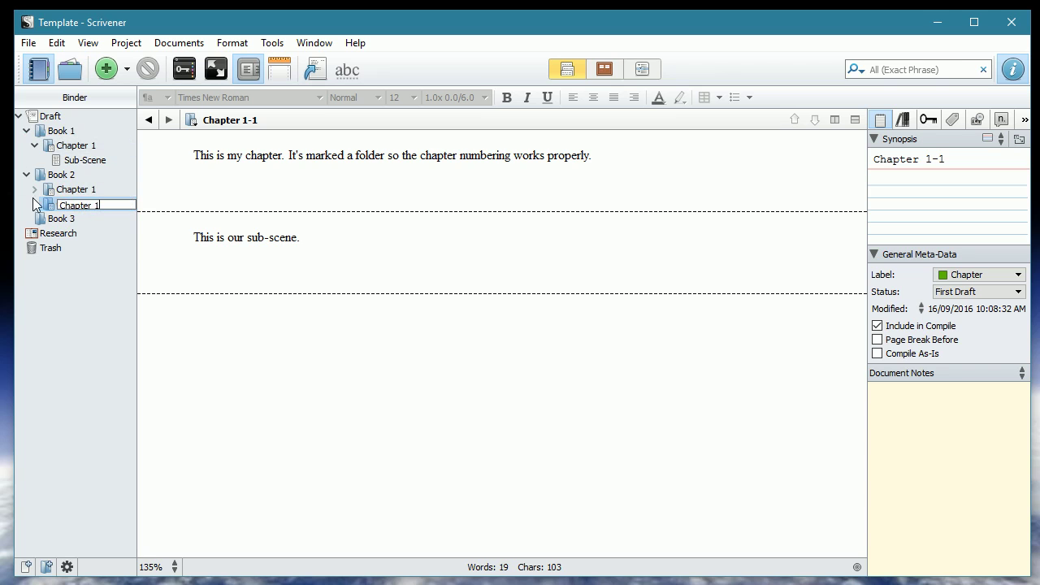
mouse_move(38, 213)
left_mouse_down()
mouse_move(36, 203)
mouse_move(44, 229)
mouse_move(30, 215)
left_mouse_up()
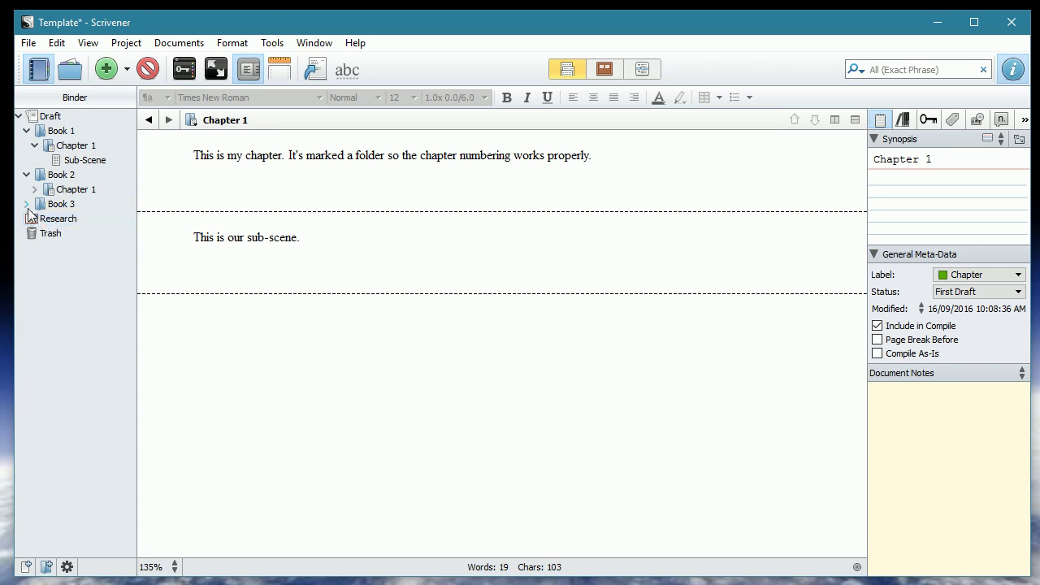
Step: Expand Book 2 and Book 3 along with their Chapter 1 folders down to the sub-scenes
left_click(25, 174)
left_click(26, 173)
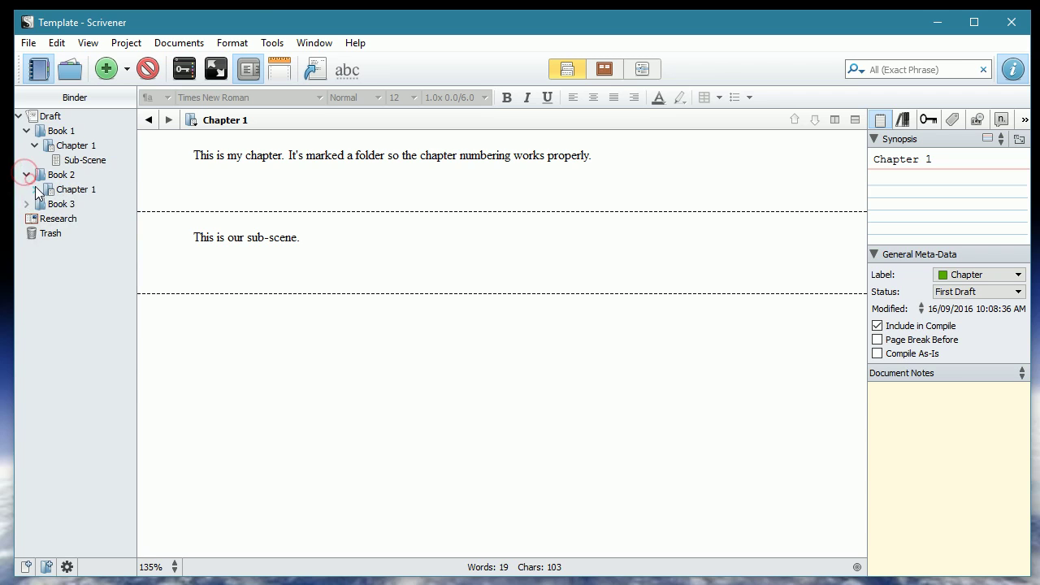
left_click(35, 189)
left_click(26, 218)
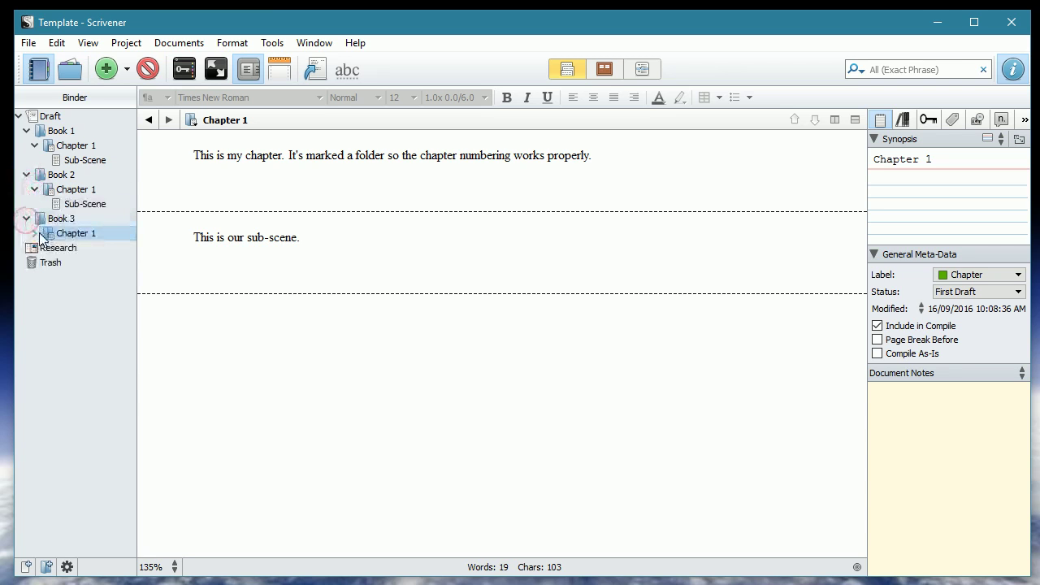
left_click(35, 233)
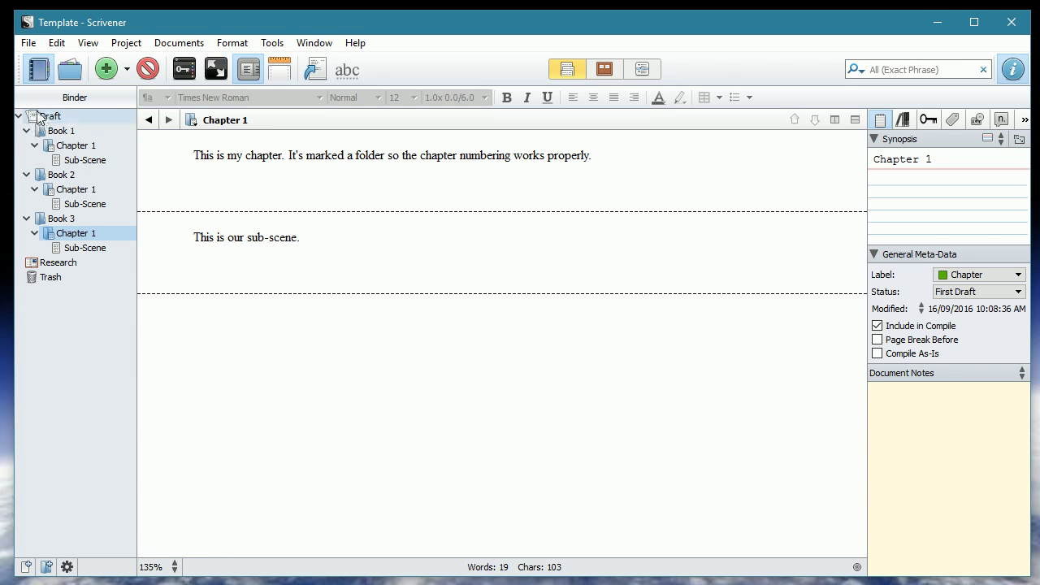
Step: Show the Draft folder as a corkboard and add a new folder named Front Matters inside Draft
left_click(37, 115)
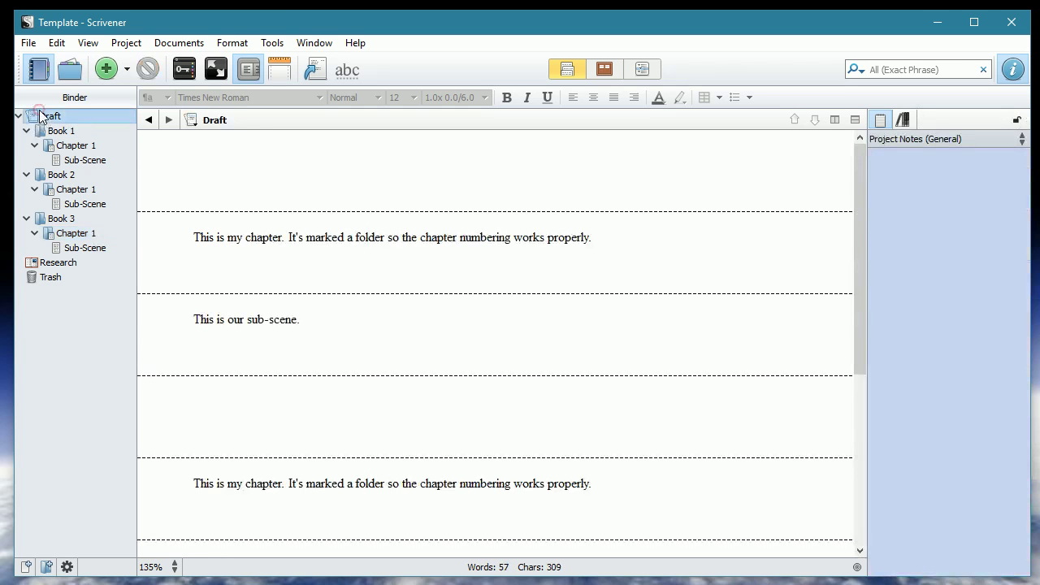
left_click(604, 69)
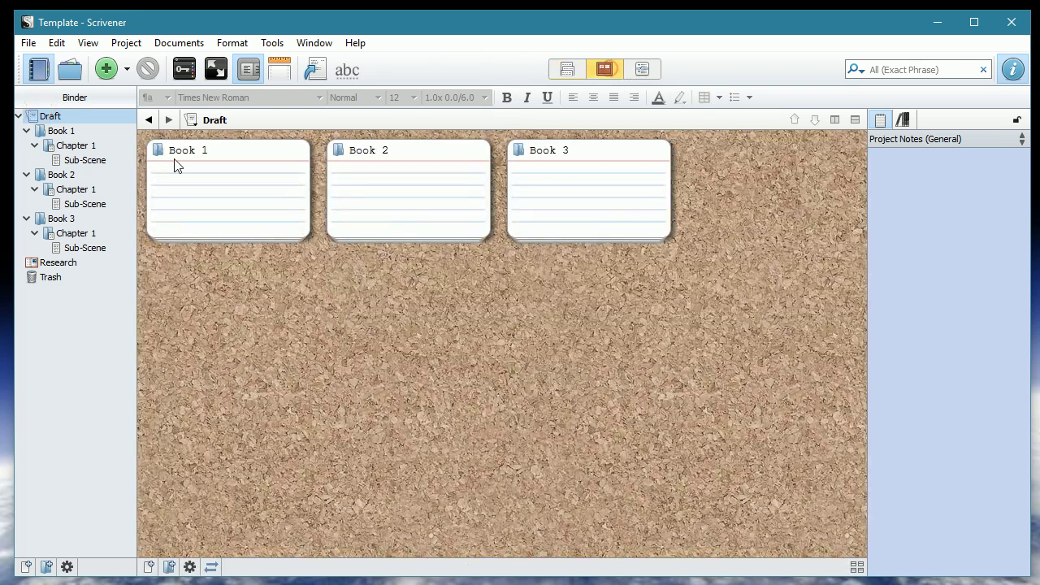
right_click(50, 117)
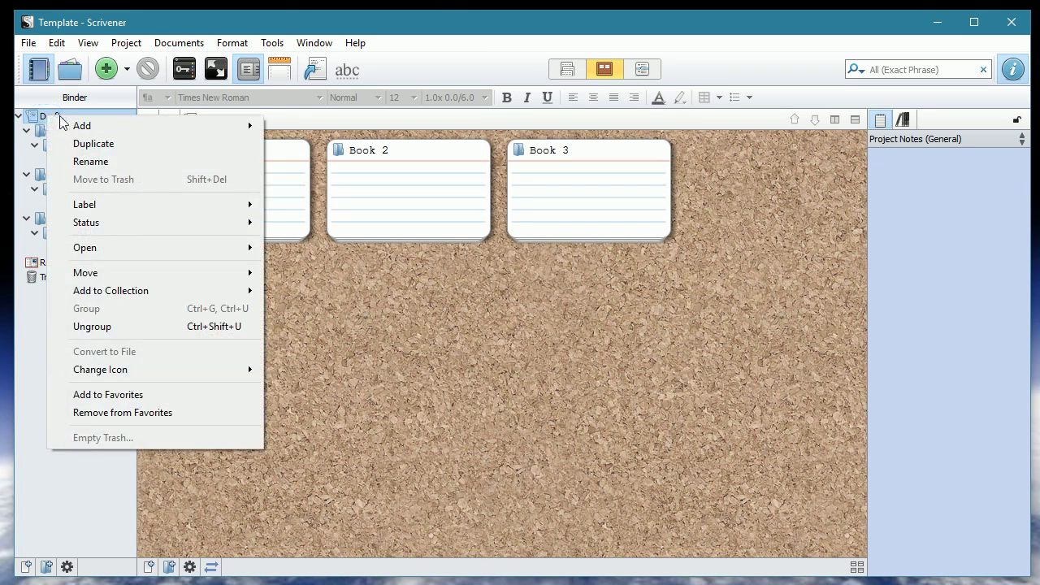
mouse_move(90, 132)
left_click(309, 147)
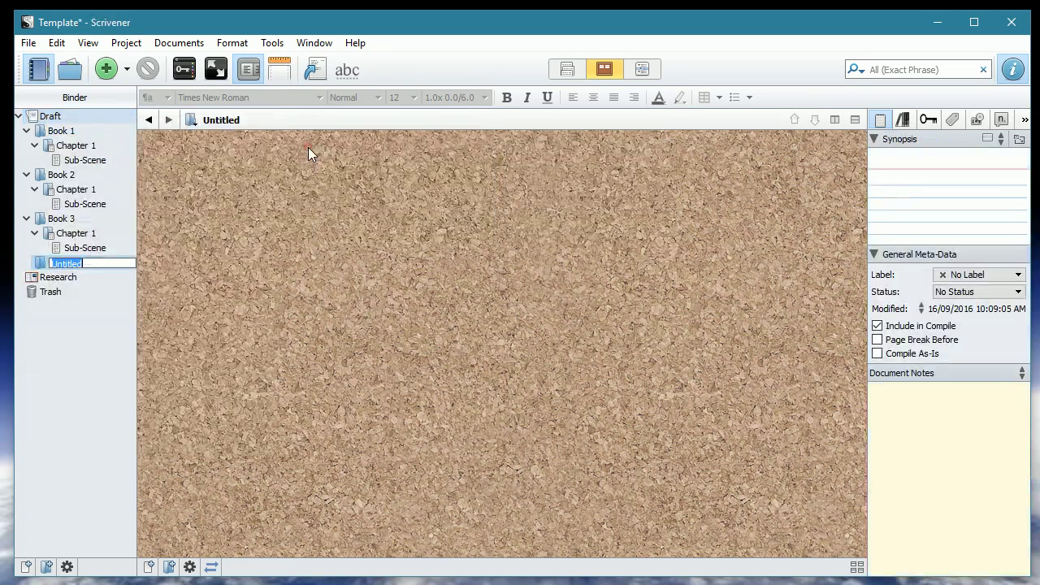
type("Front Matters")
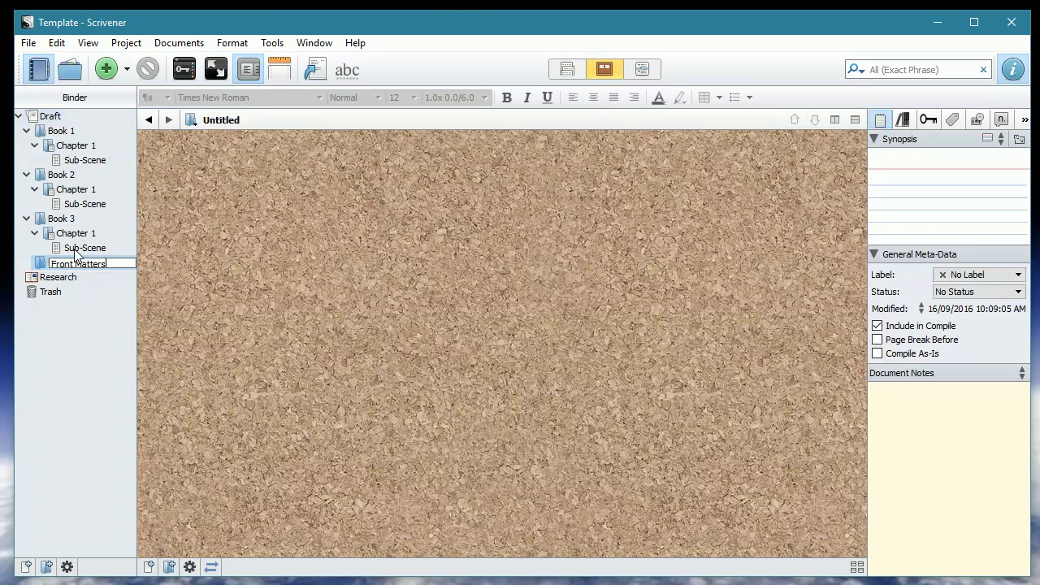
left_click(34, 263)
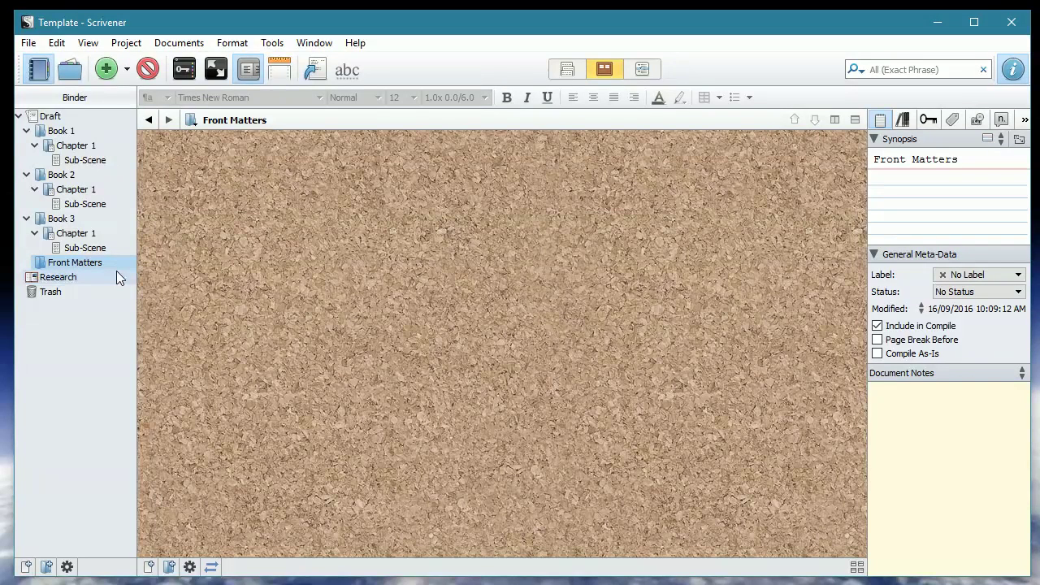
Step: Move the Front Matters folder out of Draft to the binder's top level and change its icon to Front Matter
key("ctrl+Left")
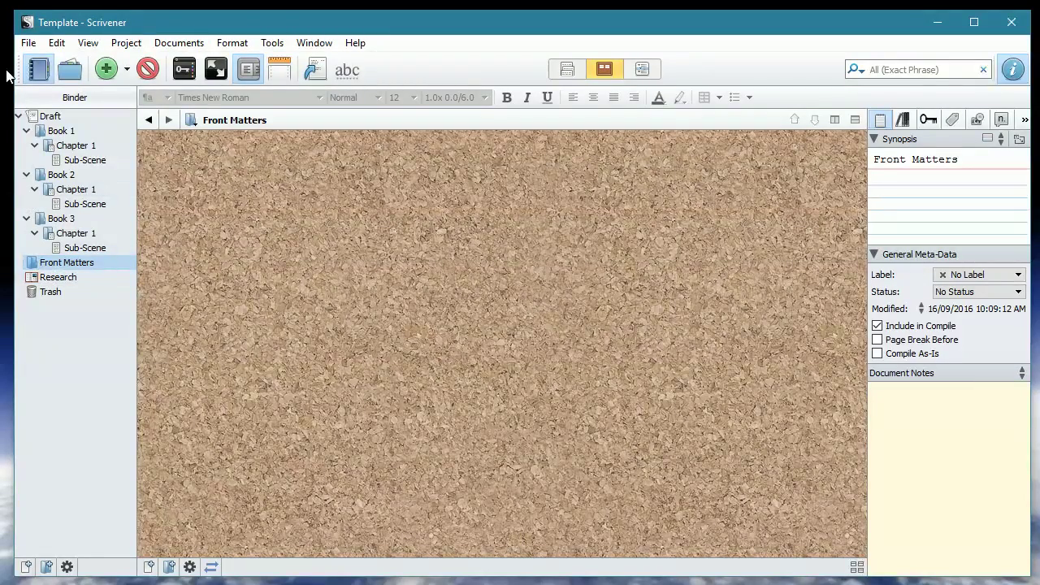
left_click(19, 116)
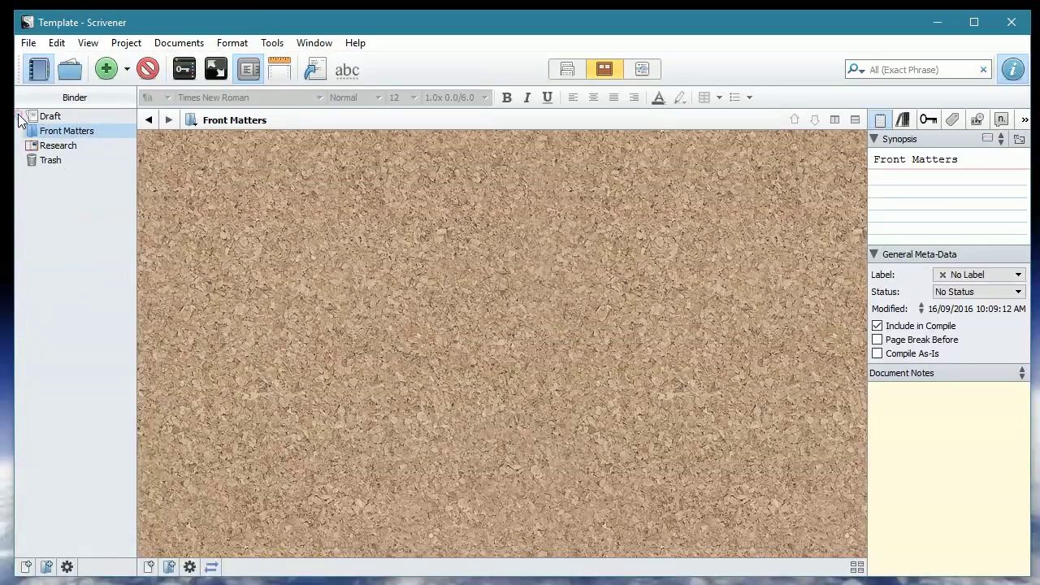
right_click(56, 136)
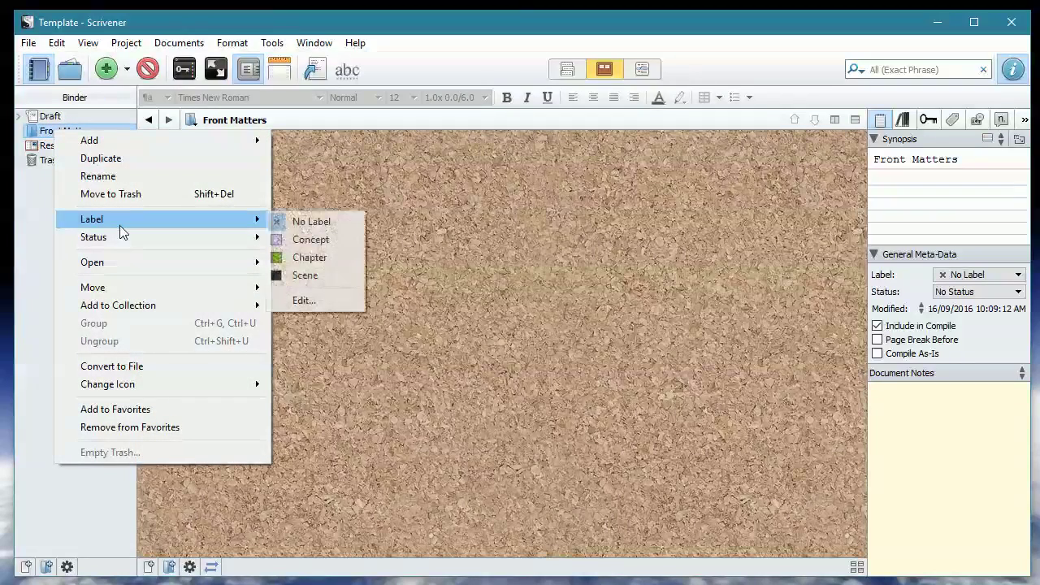
mouse_move(124, 389)
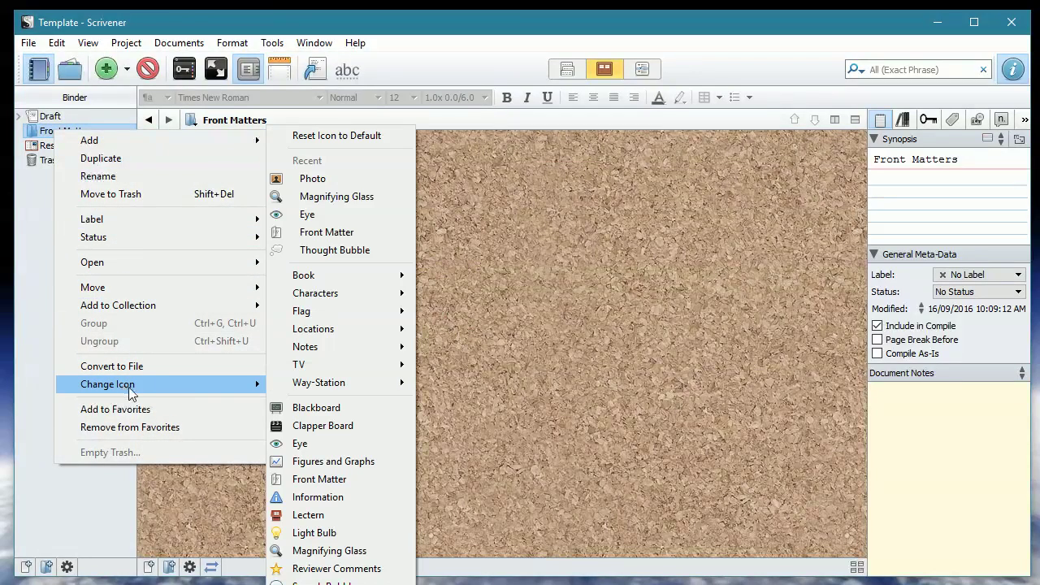
left_click(326, 232)
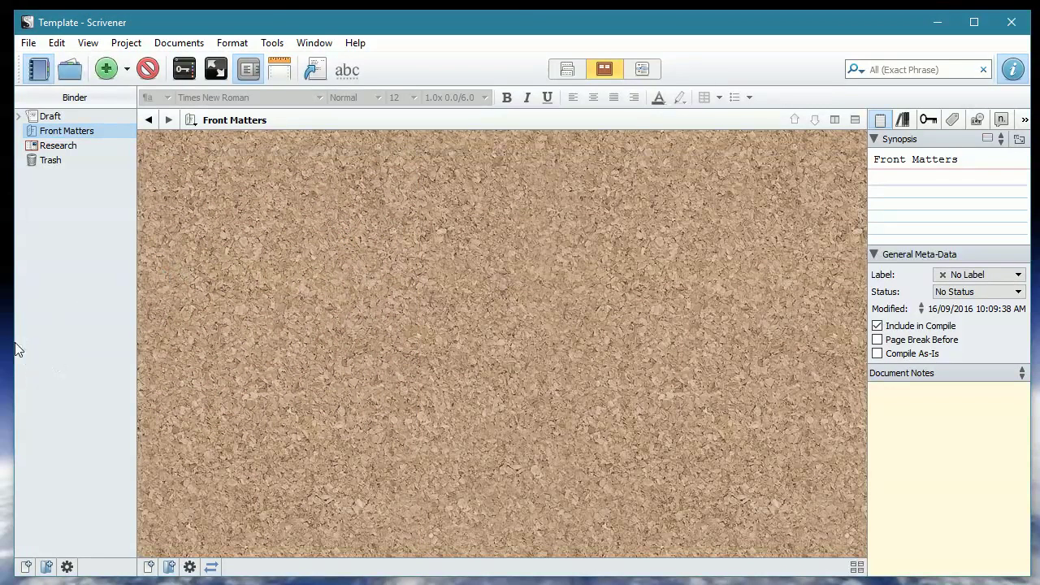
Step: Arrange the Scrivener Demo and Template projects side by side and copy the demo's Manuscript Format, Paperback Novel and E-Book folders into Front Matters
left_click_drag(13, 345, 665, 416)
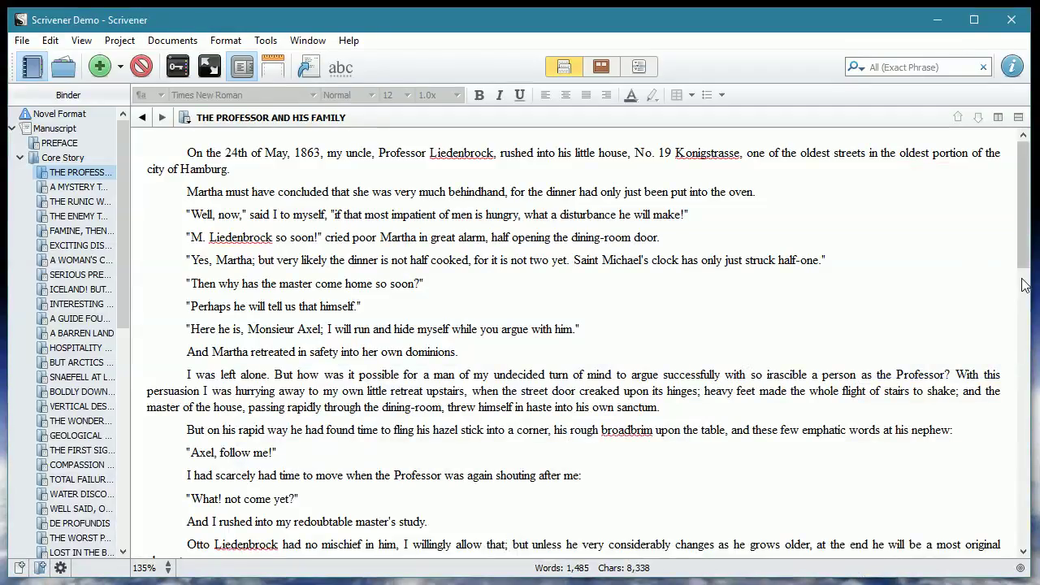
left_click_drag(1030, 287, 553, 338)
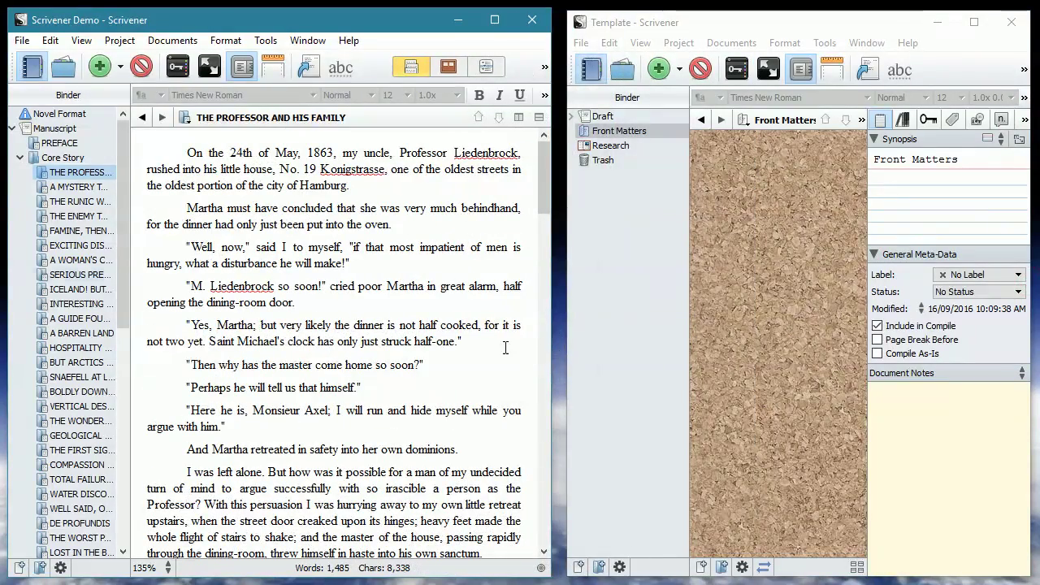
left_click_drag(124, 211, 124, 443)
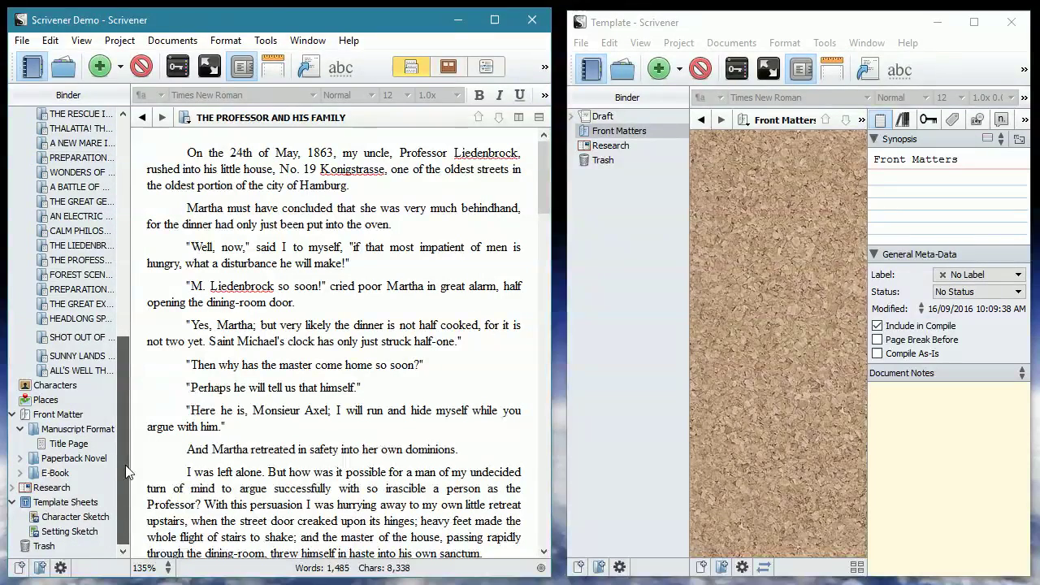
left_click(56, 437)
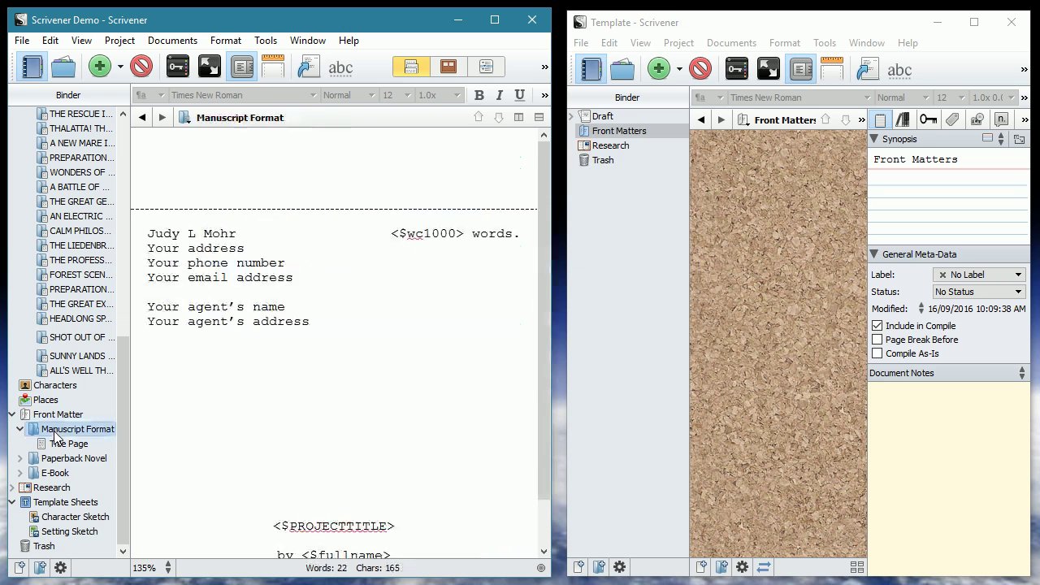
left_click(41, 475, "shift")
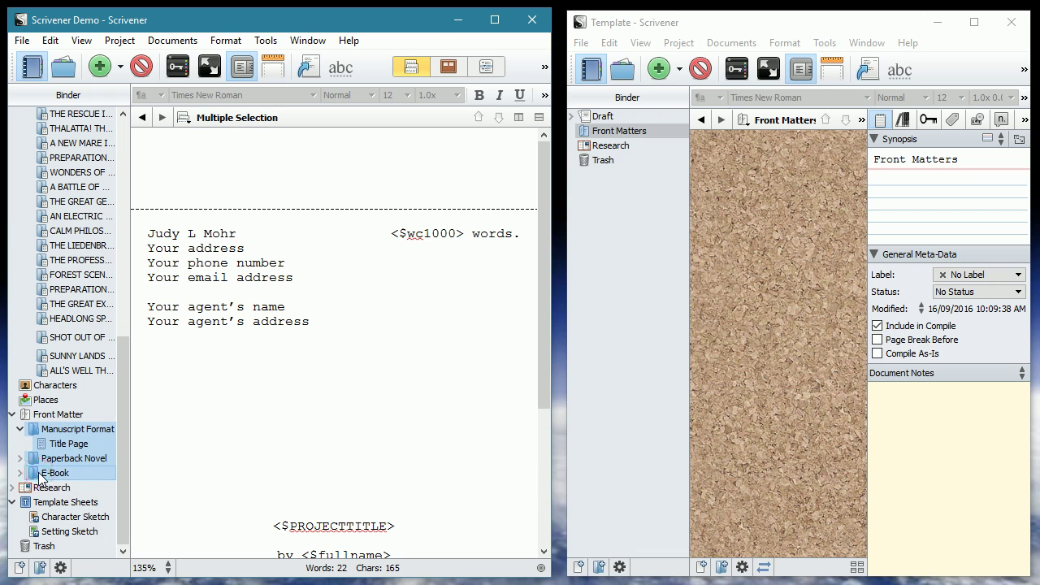
left_click_drag(47, 459, 612, 134)
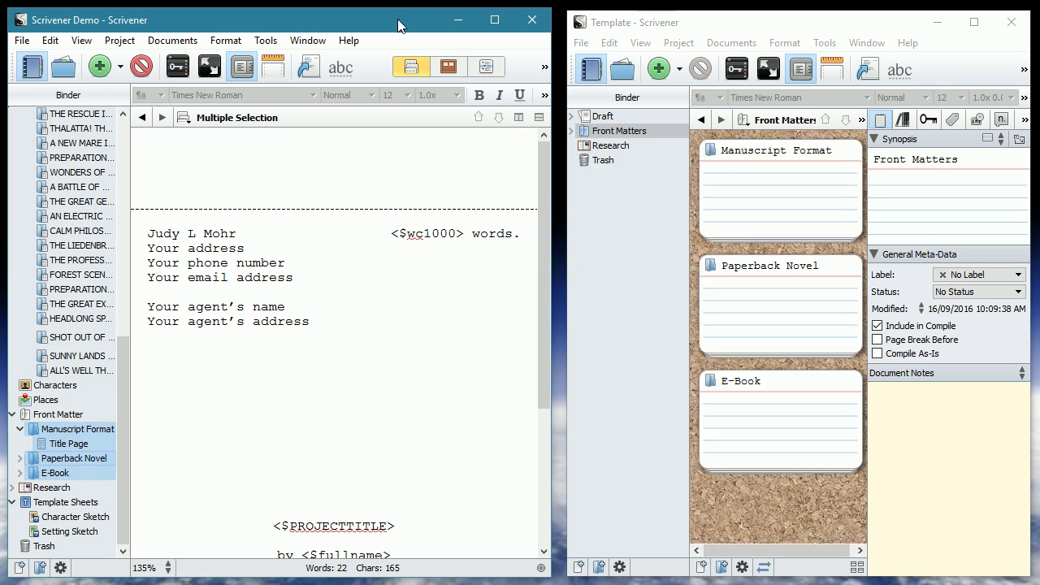
Step: Minimize the Scrivener Demo project and widen the Template project window across the screen
left_click(458, 18)
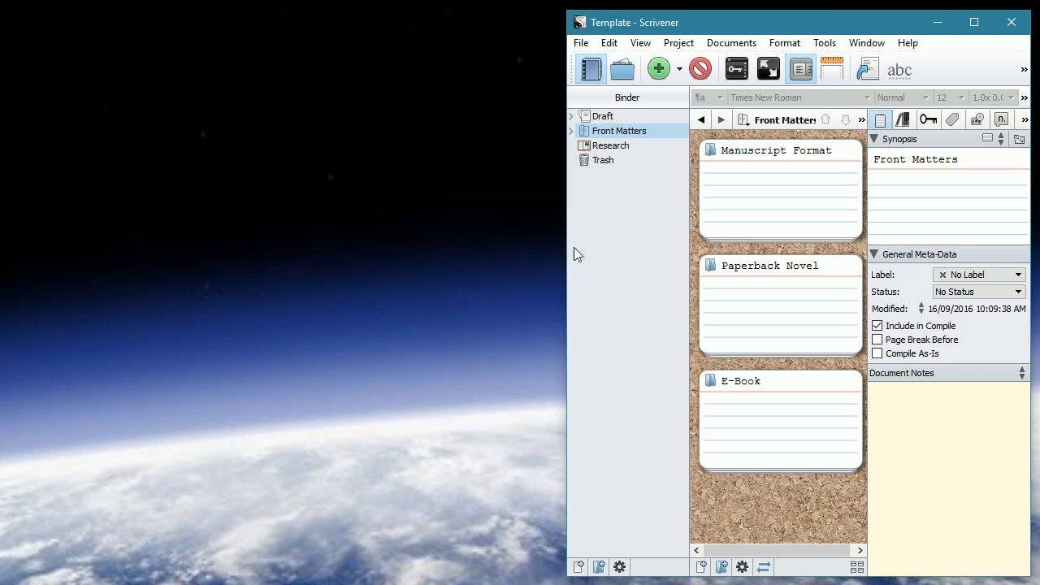
left_click_drag(561, 258, 4, 366)
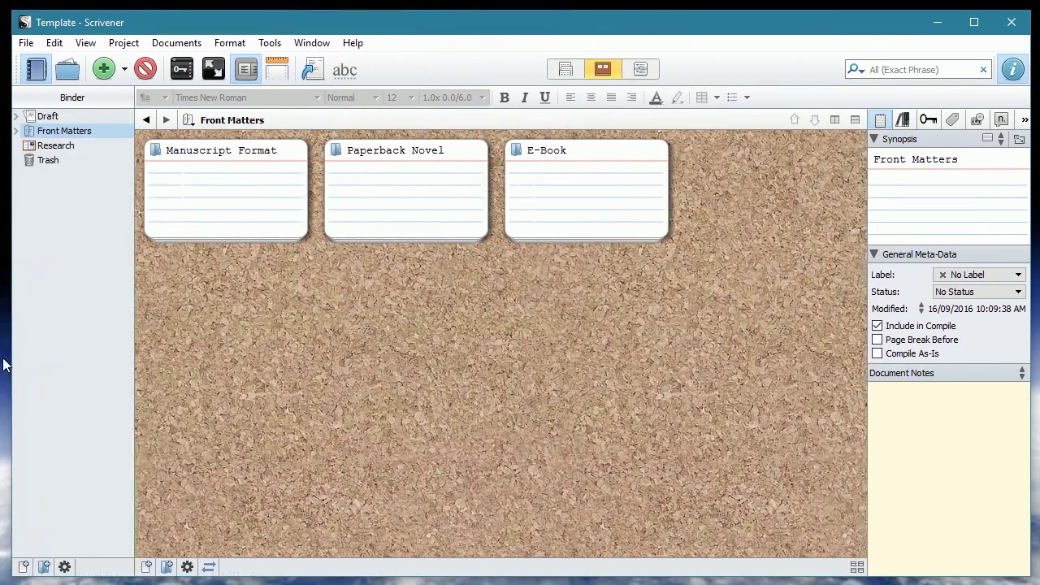
Step: Examine the Manuscript Format folder and its Title Page inside Front Matters, and collapse both folders
left_click(16, 130)
left_click(54, 147)
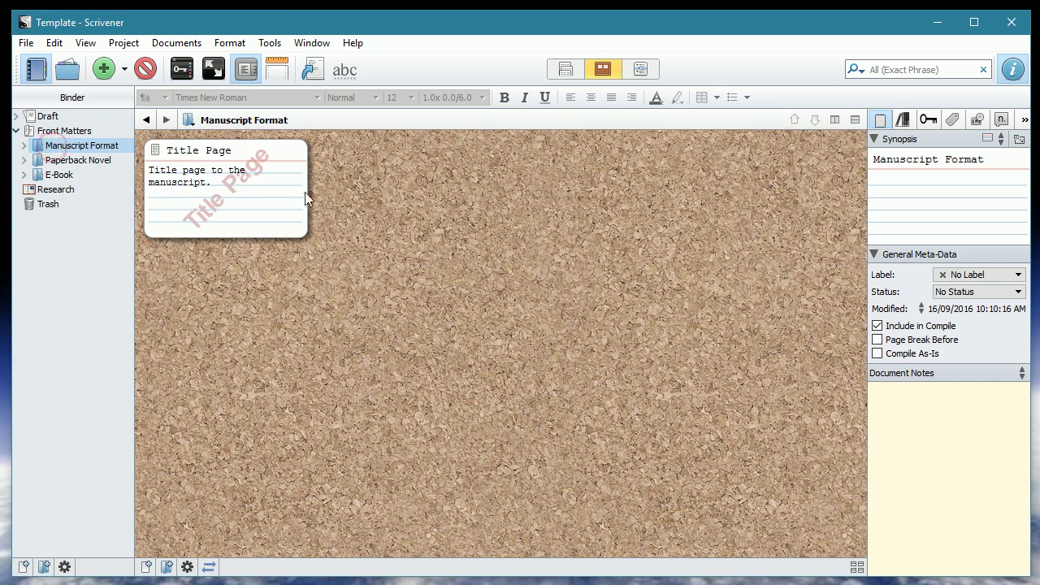
left_click(25, 145)
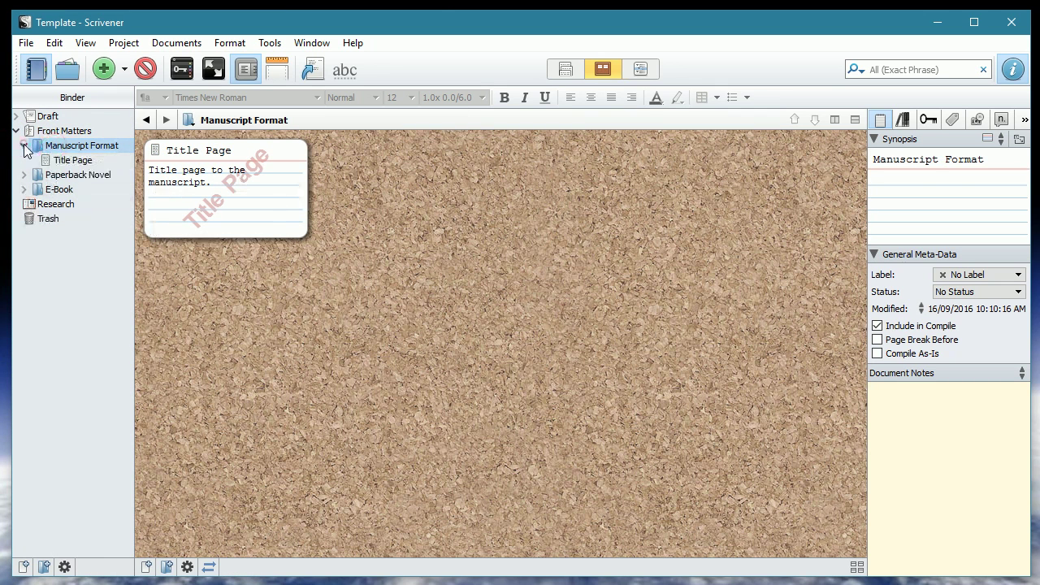
left_click(69, 161)
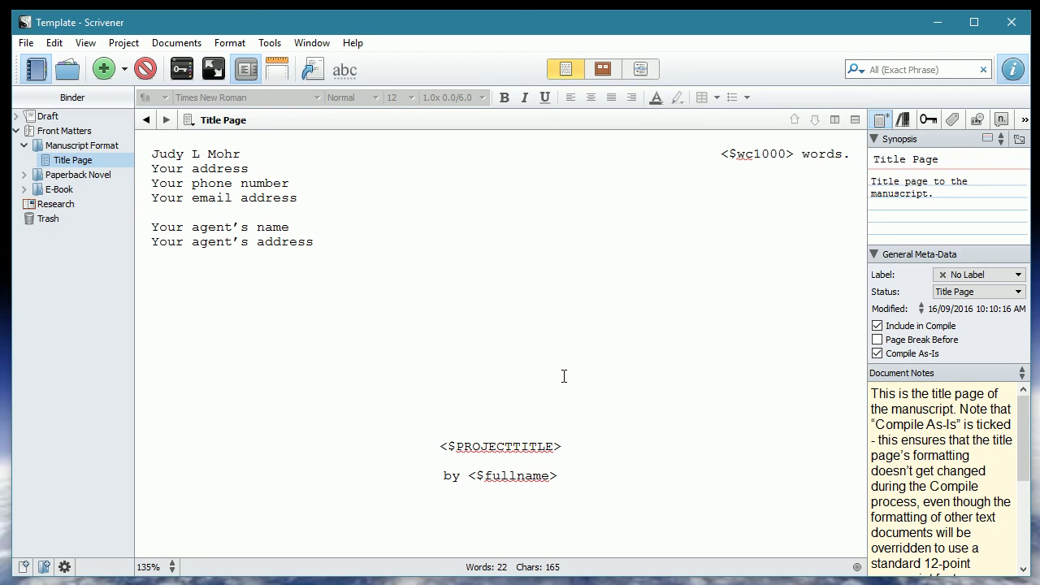
left_click(23, 145)
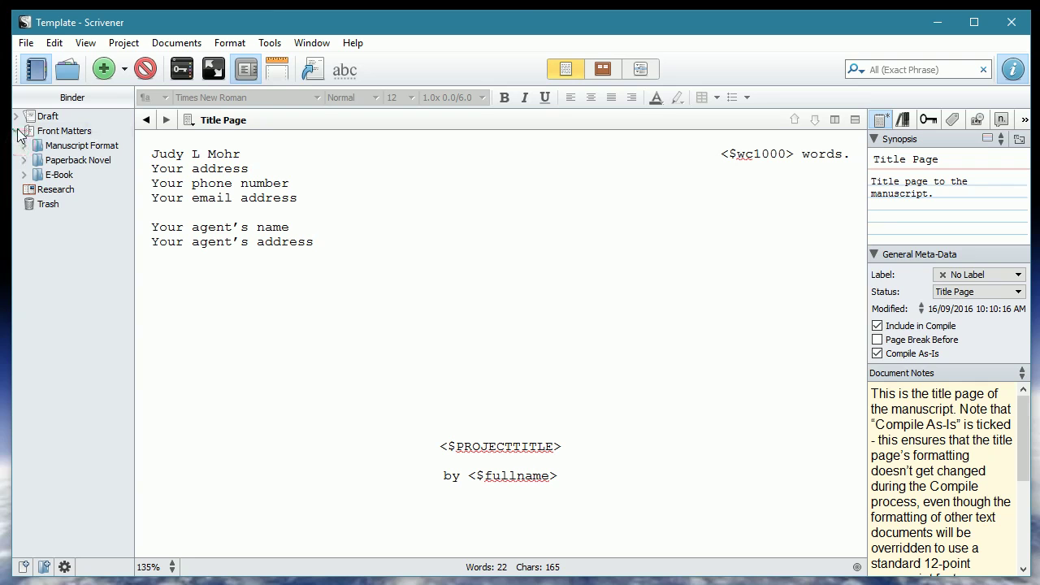
left_click(16, 131)
Step: Add a folder named Template to Draft and move it to the binder's top level between Front Matters and Research
left_click(47, 116)
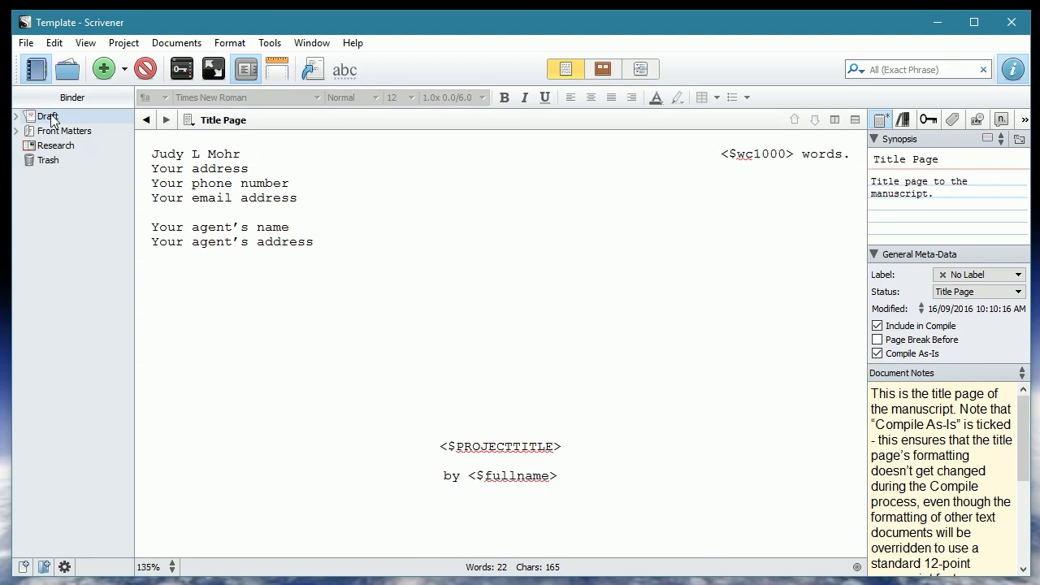
left_click(125, 69)
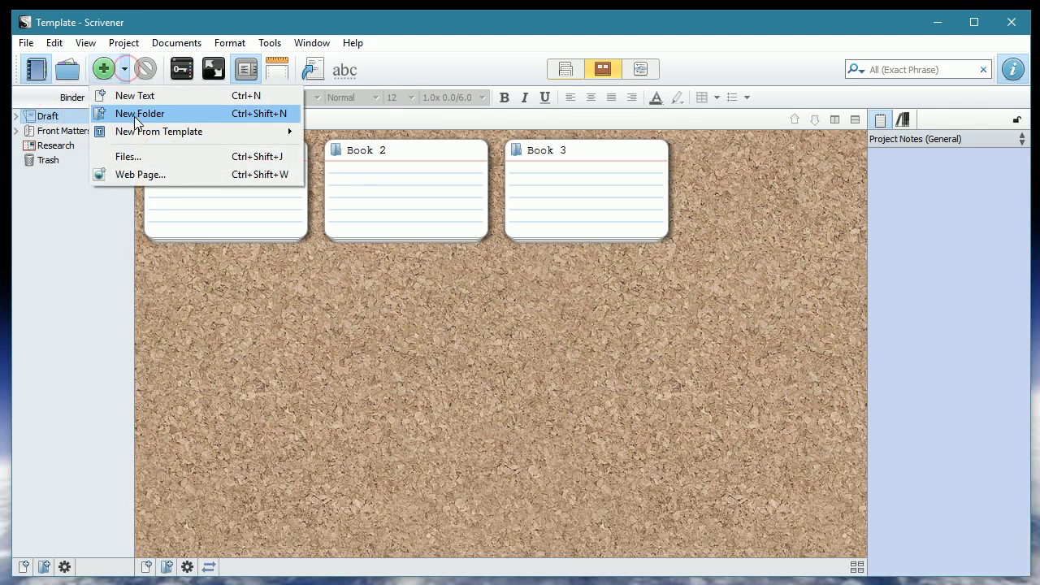
left_click(134, 112)
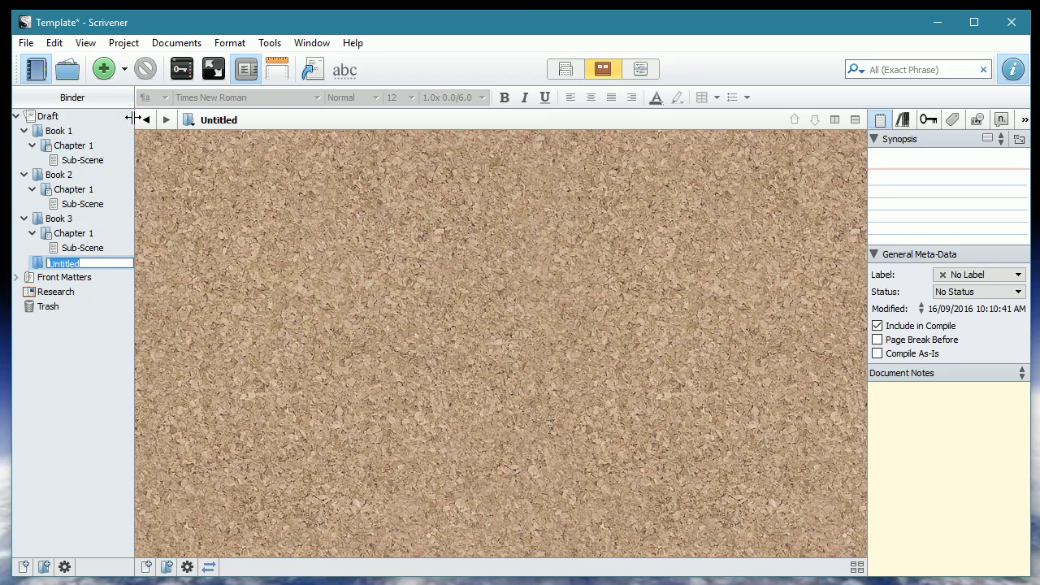
type("Template")
left_click(56, 116)
left_click(38, 265)
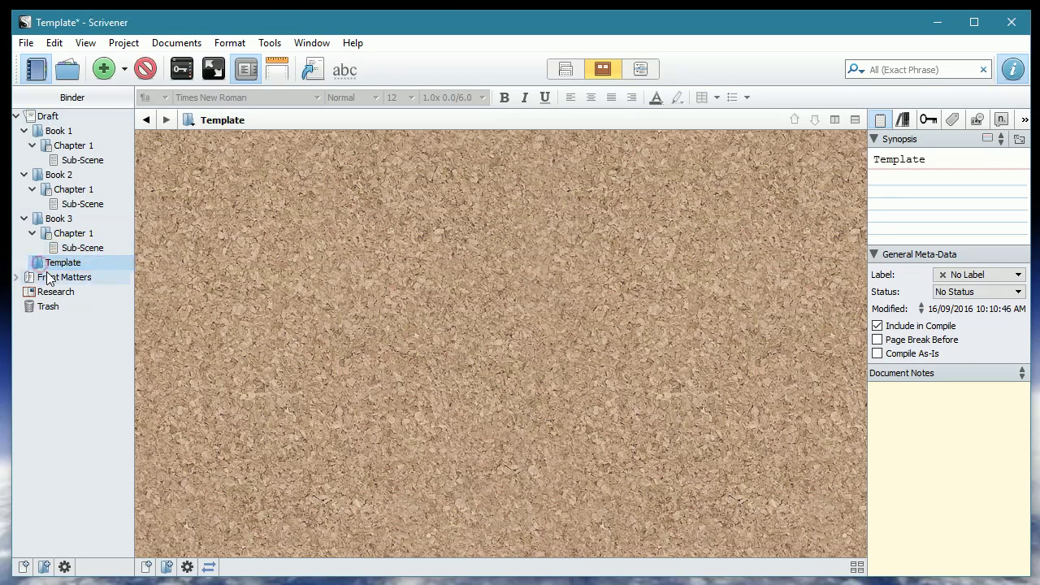
key("ctrl+Left")
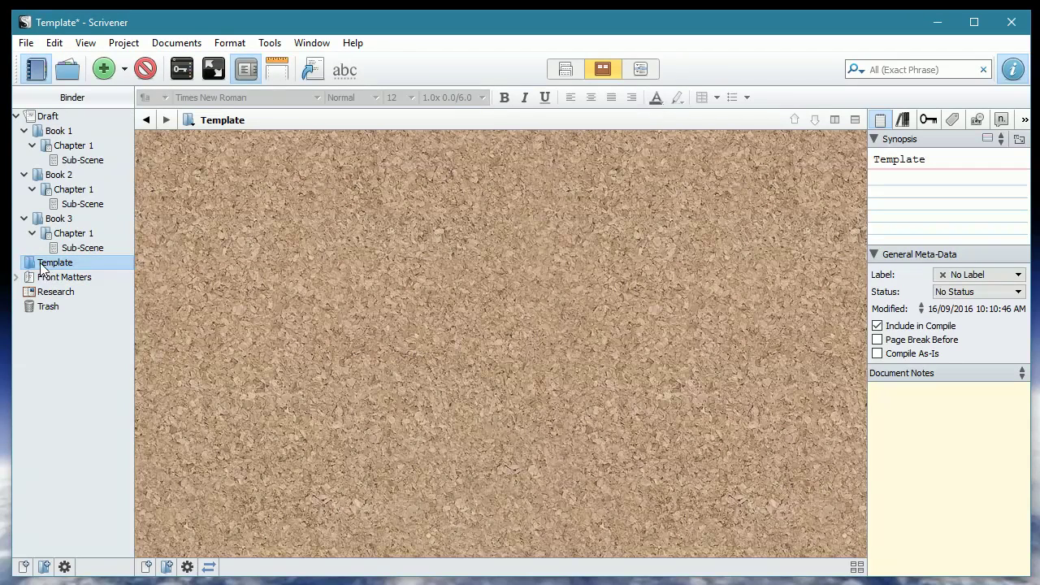
left_click_drag(45, 265, 38, 290)
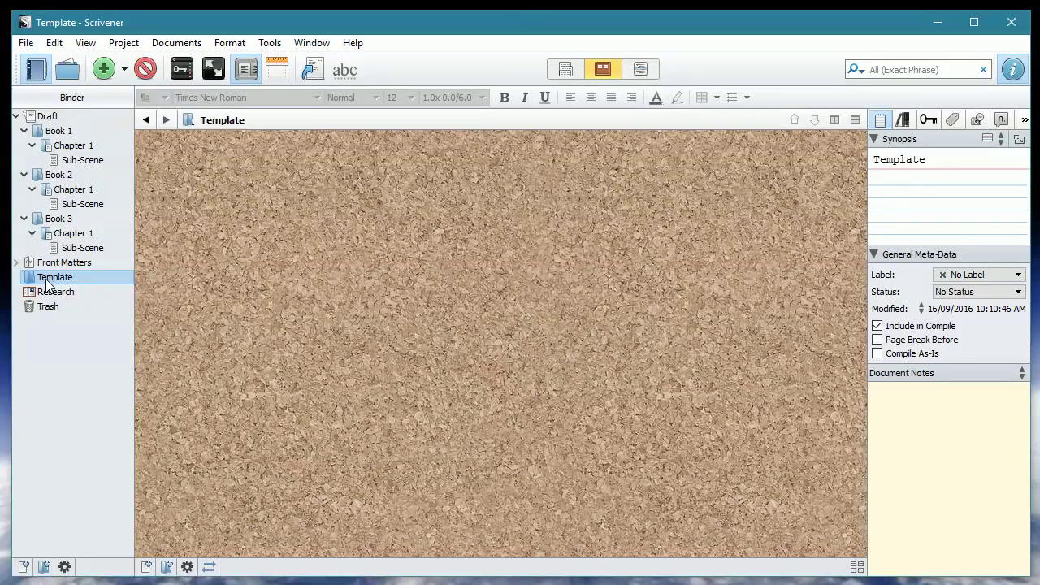
Step: Add a new text document named Characters inside the top-level Template folder
right_click(46, 281)
mouse_move(70, 291)
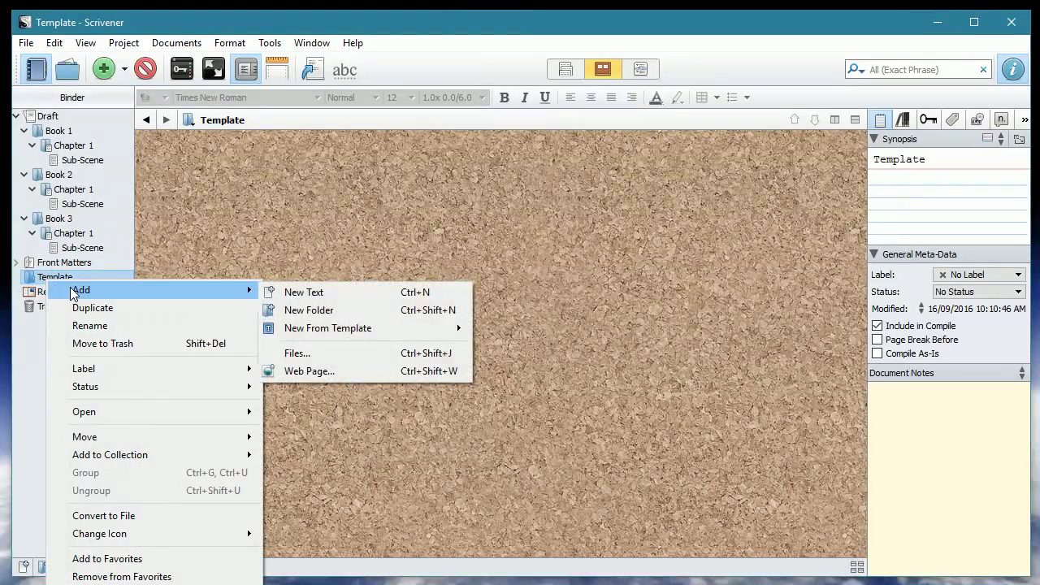
left_click(327, 292)
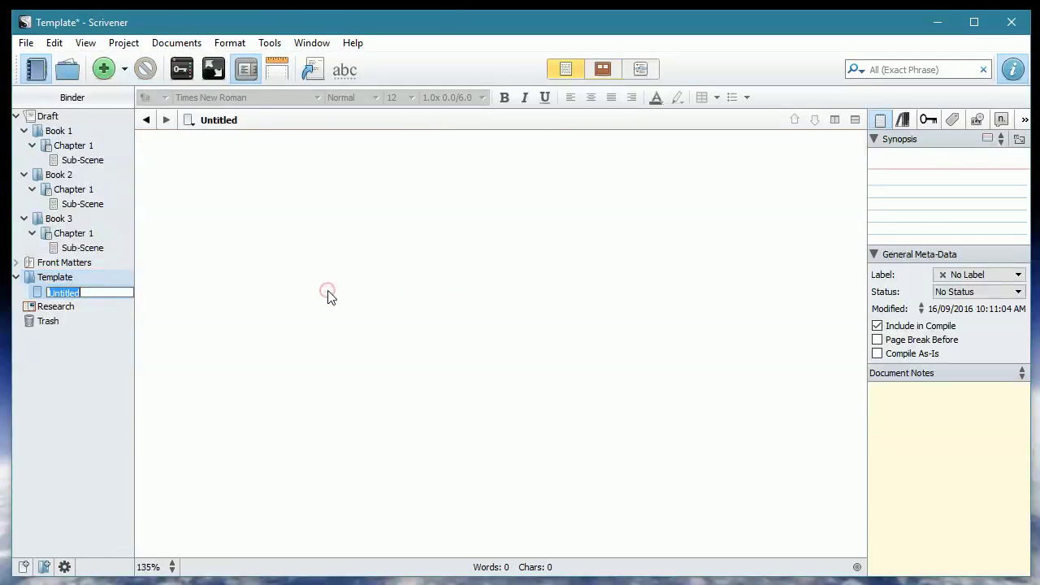
type("Cha")
key("BackSpace")
type("racters")
key("Return")
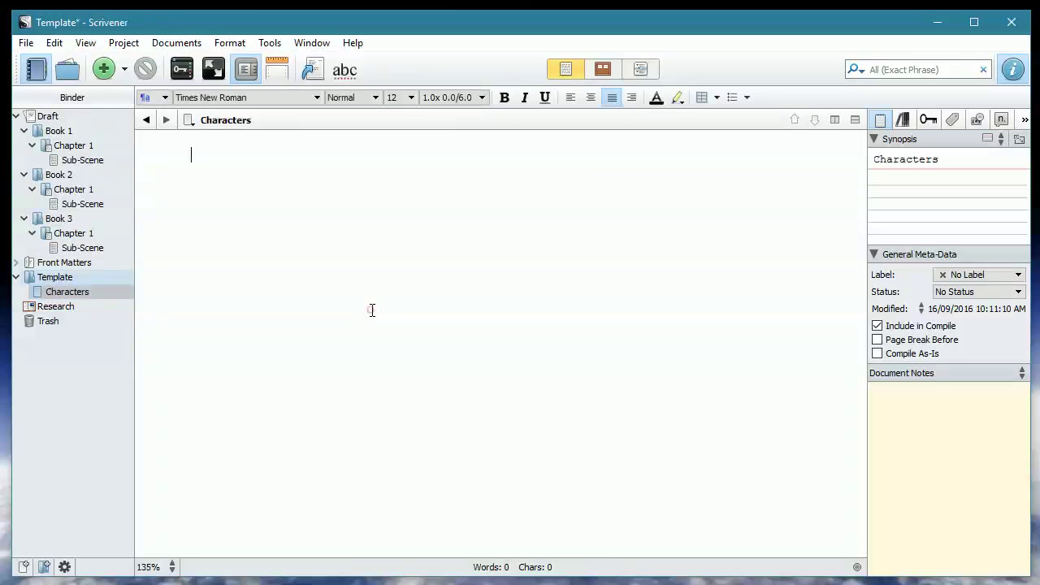
Step: Write the heading CHARACTER NAME in bold, centered text at the beginning of the Characters document
left_click(505, 98)
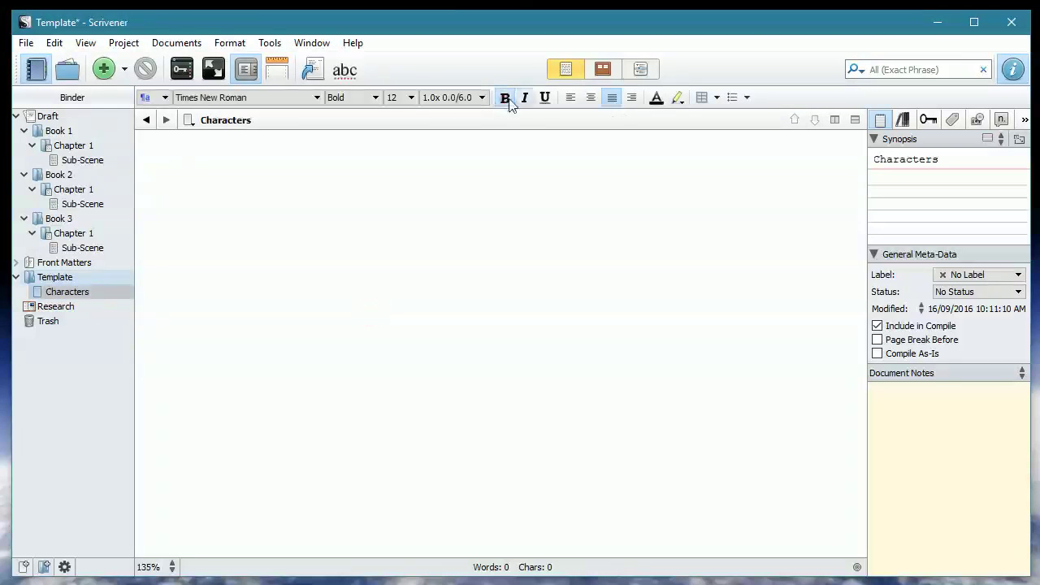
left_click(591, 97)
type("Chara")
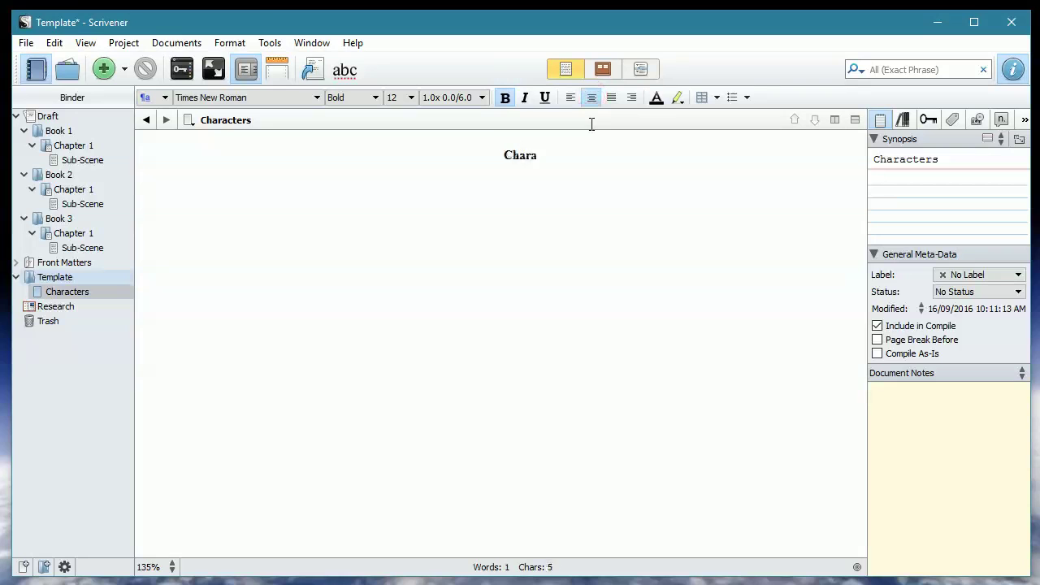
key("BackSpace")
key("BackSpace")
key("BackSpace")
key("BackSpace")
key("BackSpace")
type("CHARACTER NAME")
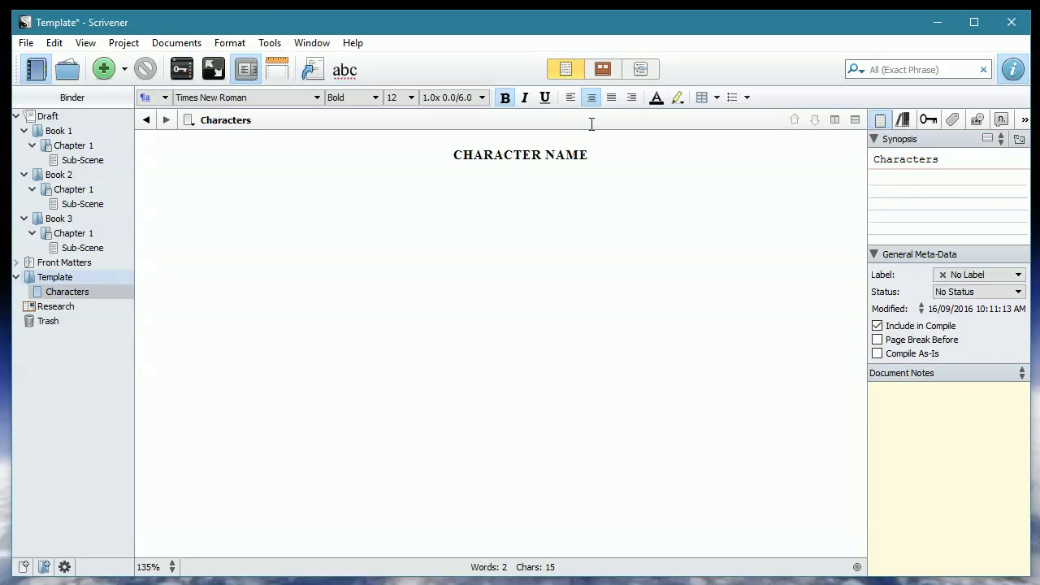
Step: Add a left-aligned bold line reading "Traits I want to remember:" below the CHARACTER NAME heading
left_click(570, 97)
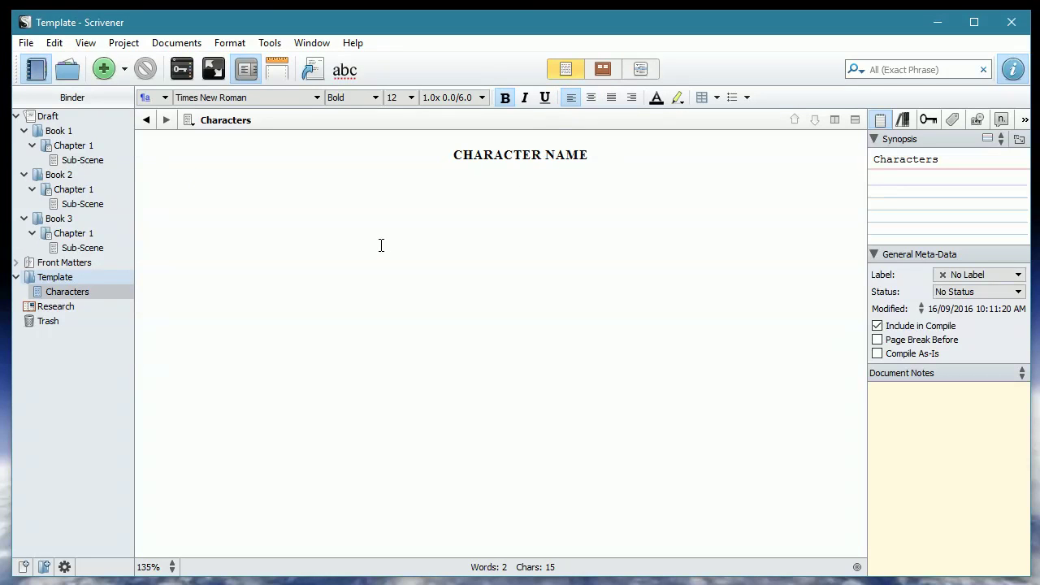
type("Traits I want")
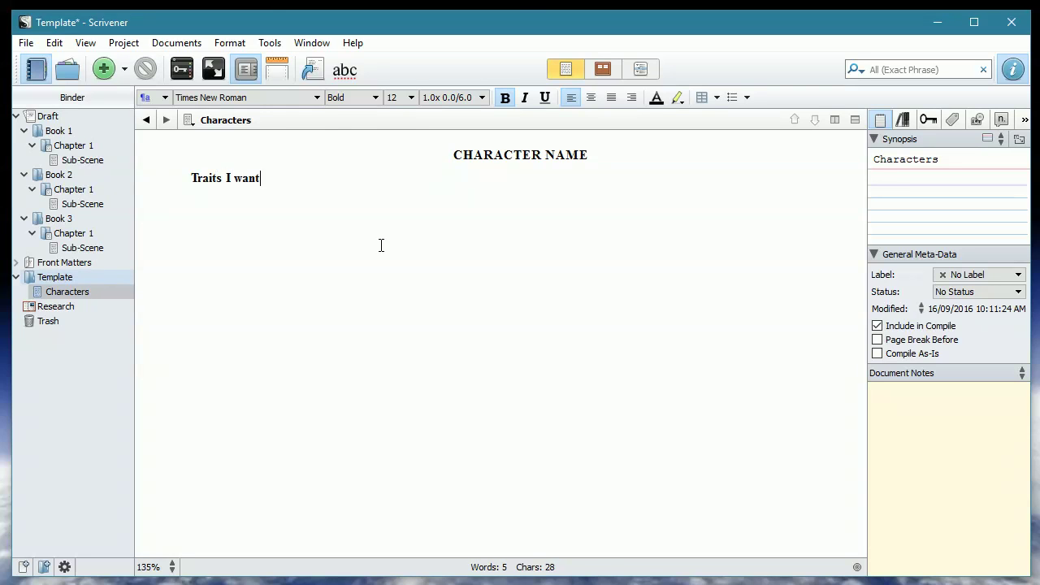
type(" to remember")
Step: Add a non-bold bulleted list under the traits line with the items "Eye color:", "Hair color:" and "Others:"
left_click(505, 101)
left_click(733, 96)
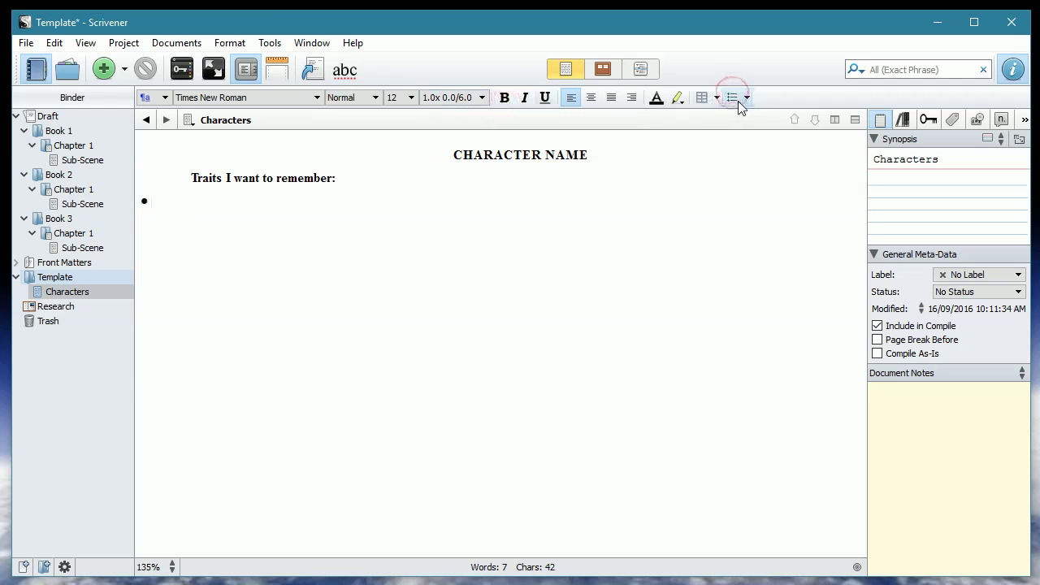
type("Eye color:")
key("Return")
type("Hair ")
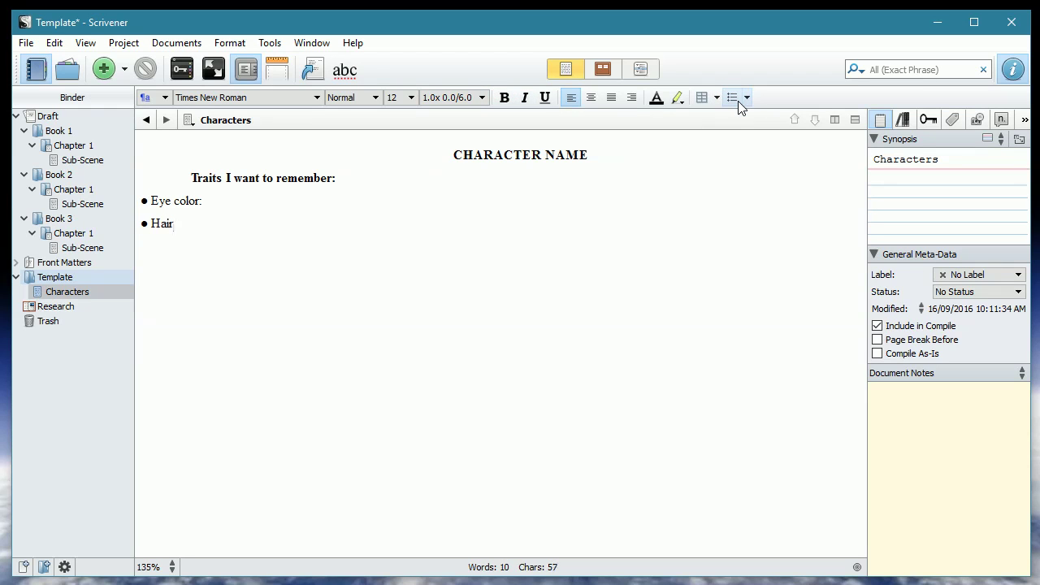
type("color:")
key("Return")
type("Others:")
key("Return")
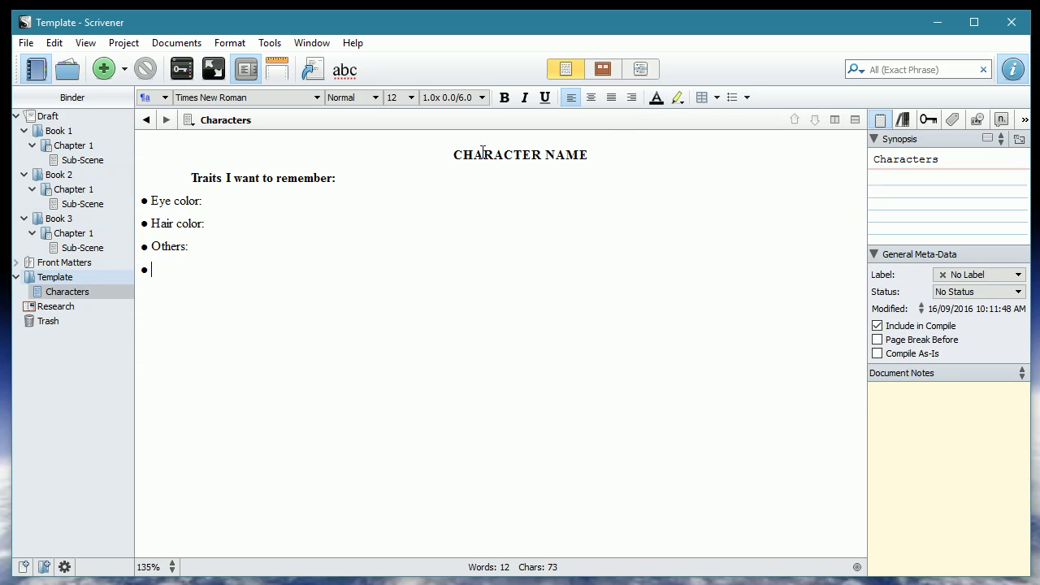
Step: Check the options for new documents from a template and set the Template folder as the project's templates folder
left_click(54, 281)
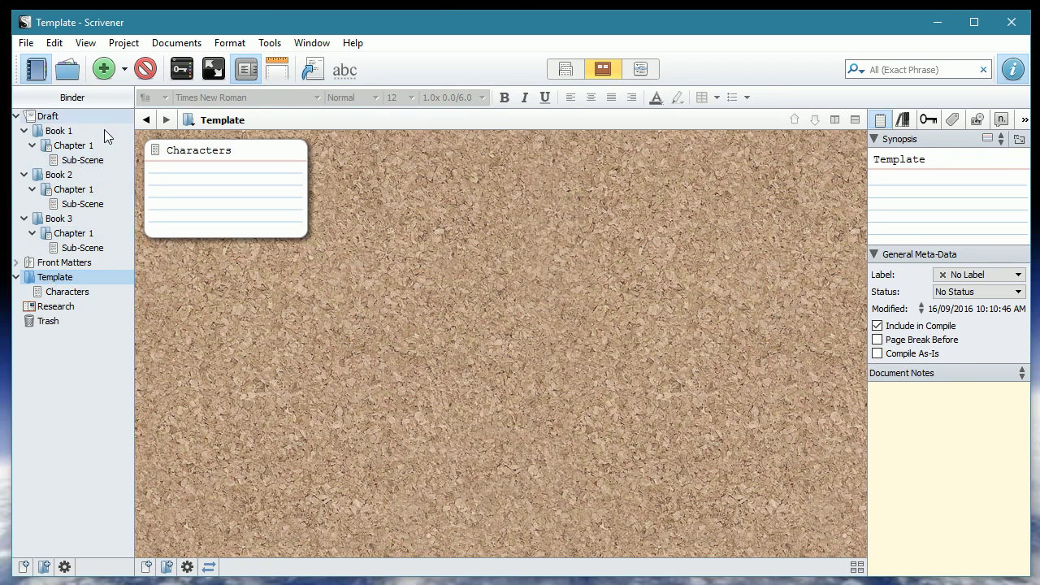
left_click(125, 71)
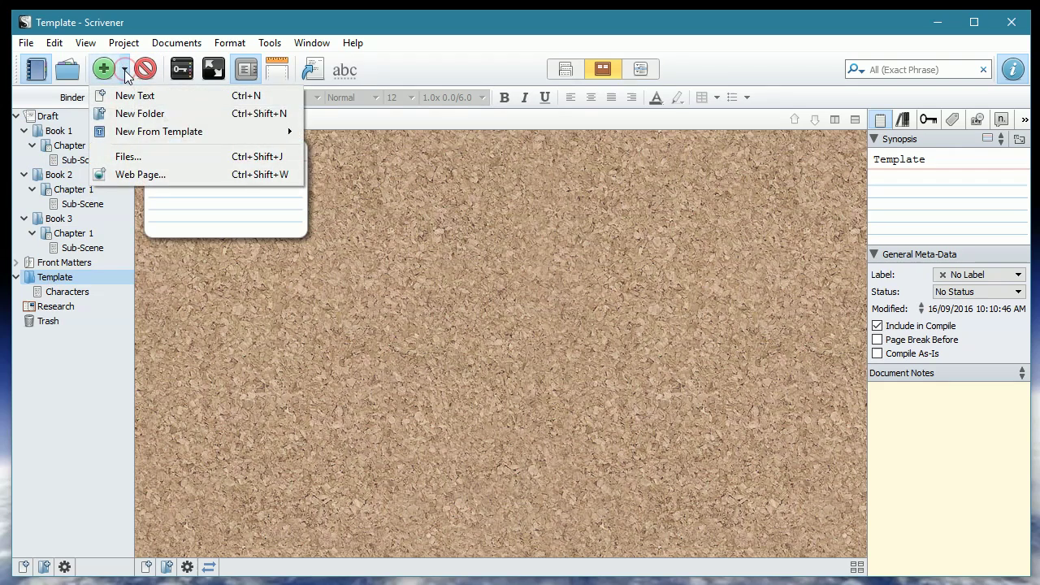
mouse_move(187, 132)
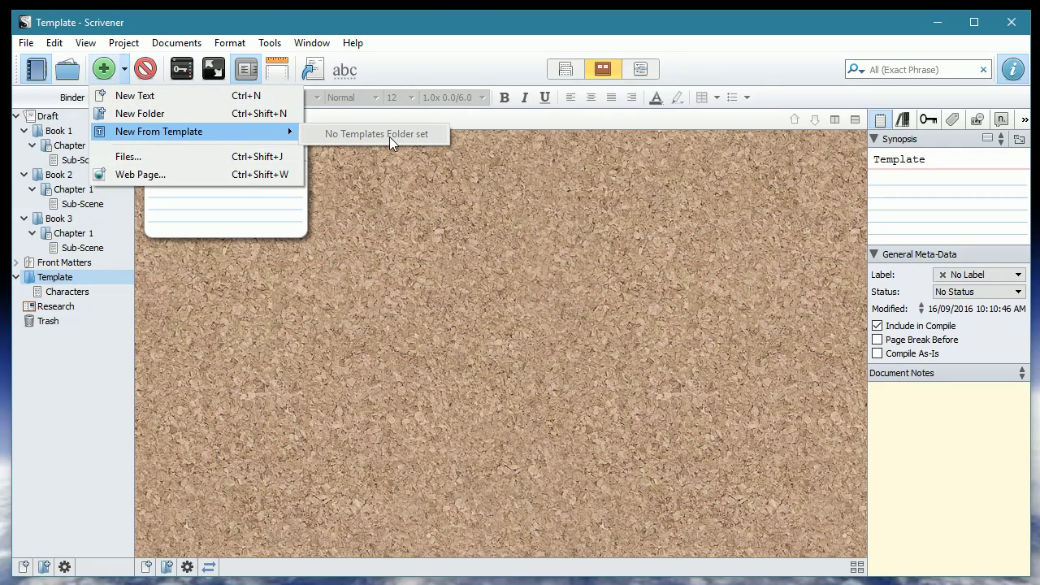
left_click(47, 281)
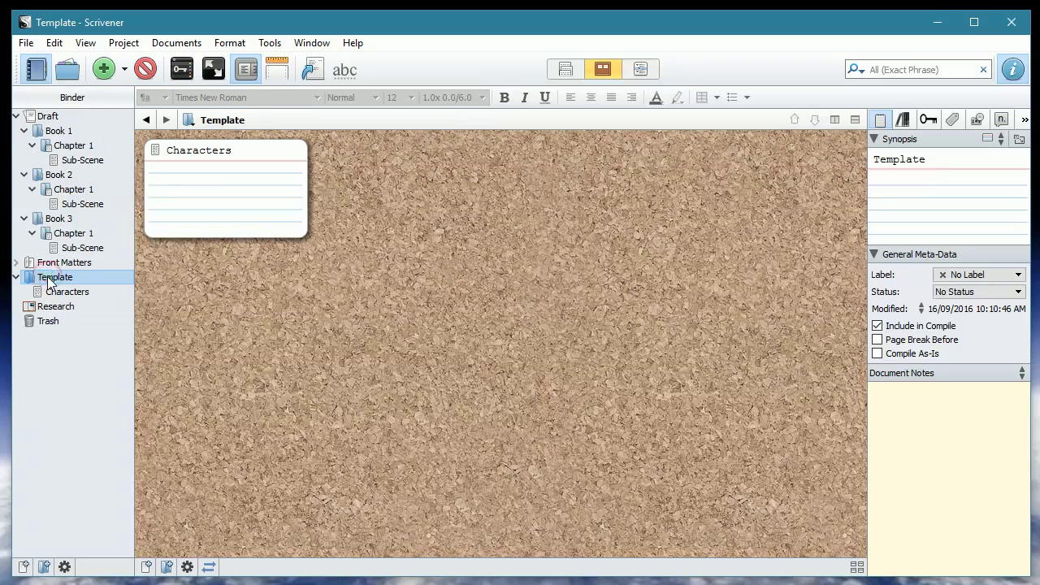
left_click(126, 44)
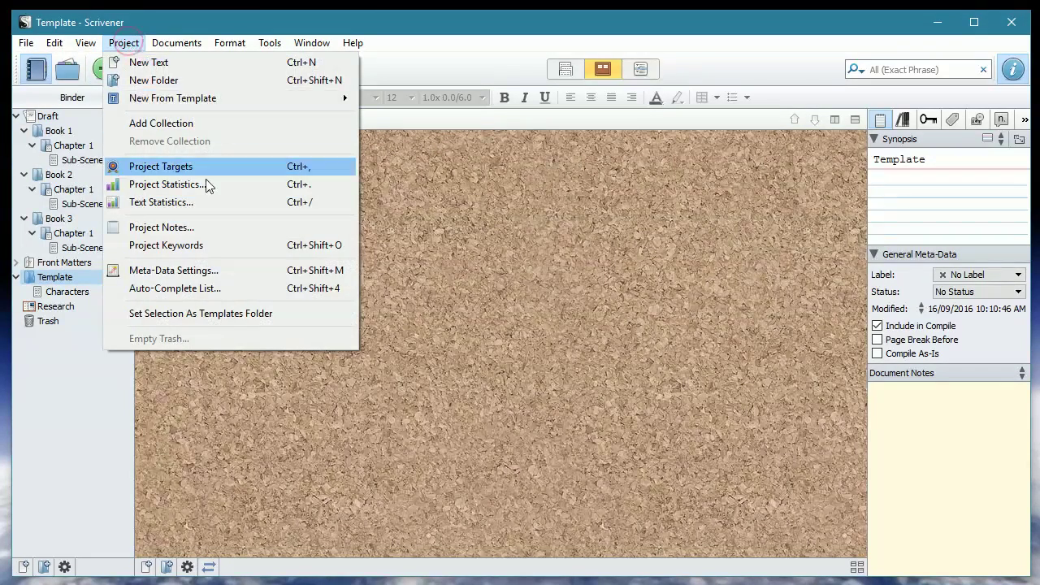
left_click(159, 315)
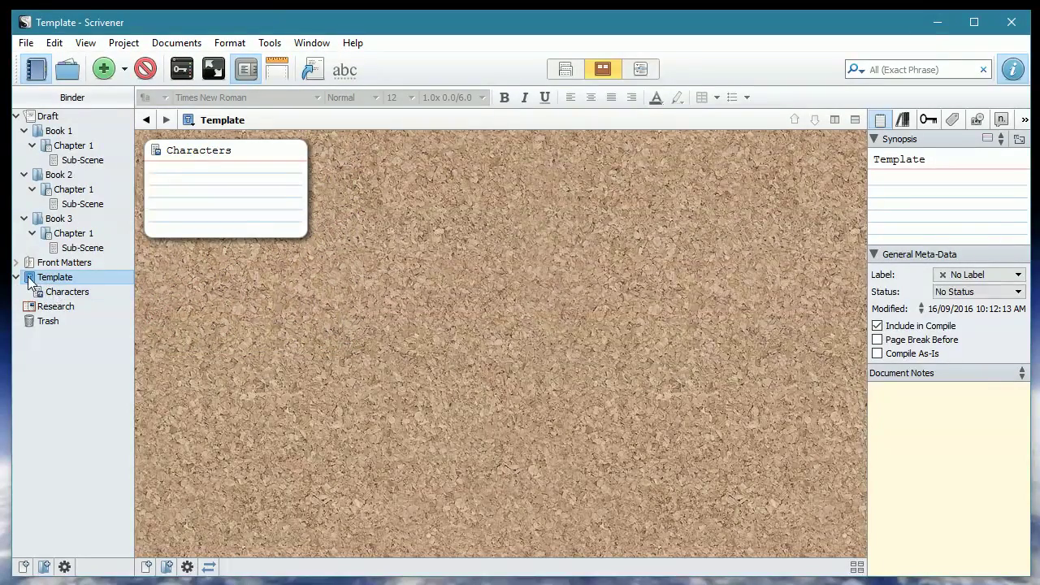
Step: Change the icon of the Characters template document to Information
left_click(62, 294)
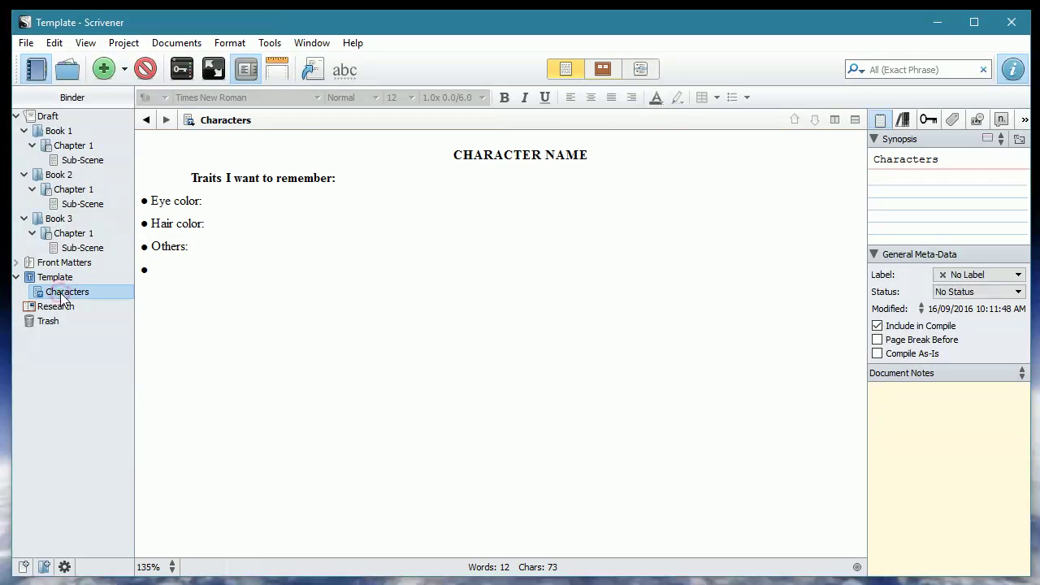
right_click(62, 298)
mouse_move(115, 549)
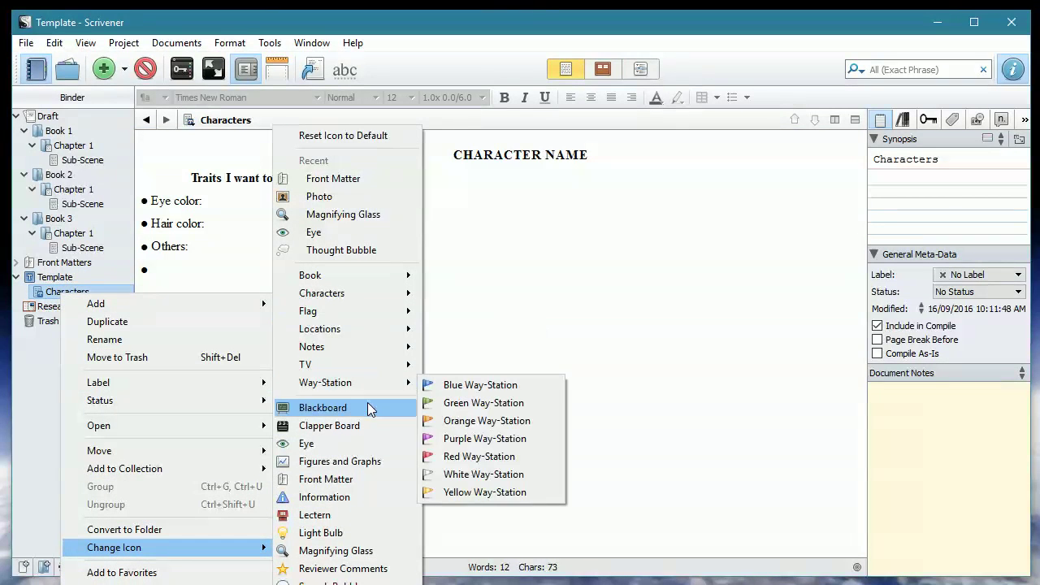
left_click(317, 497)
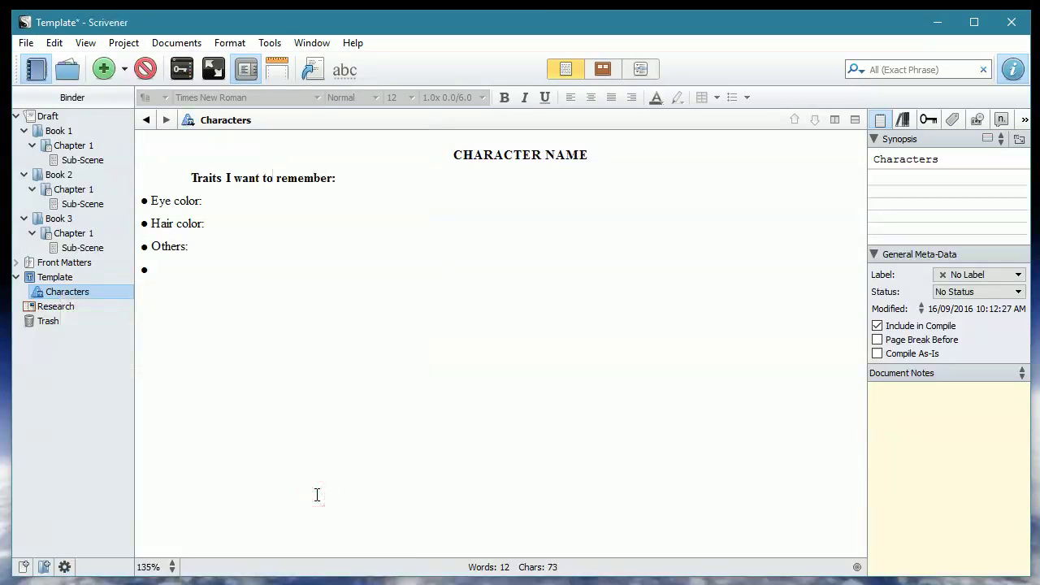
Step: Create a document from the Characters template inside Research and name it with a story character's first name
left_click(50, 307)
left_click(50, 308)
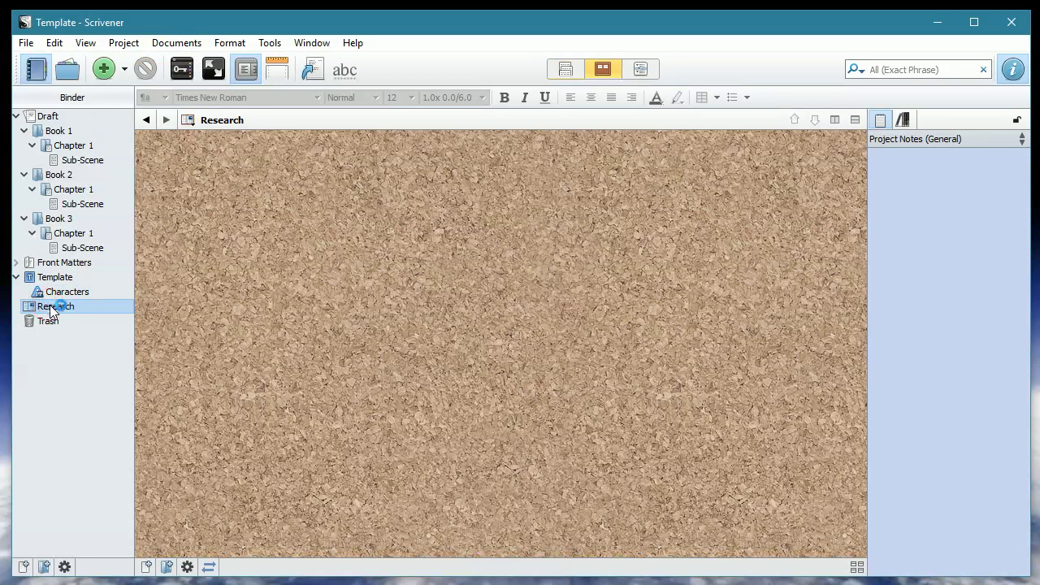
left_click(126, 70)
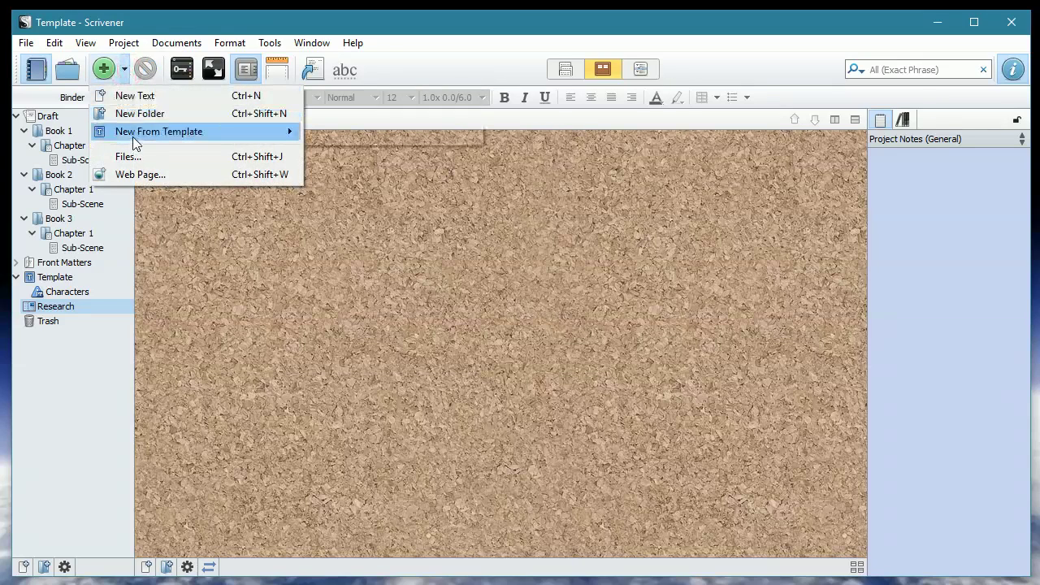
mouse_move(133, 137)
left_click(364, 135)
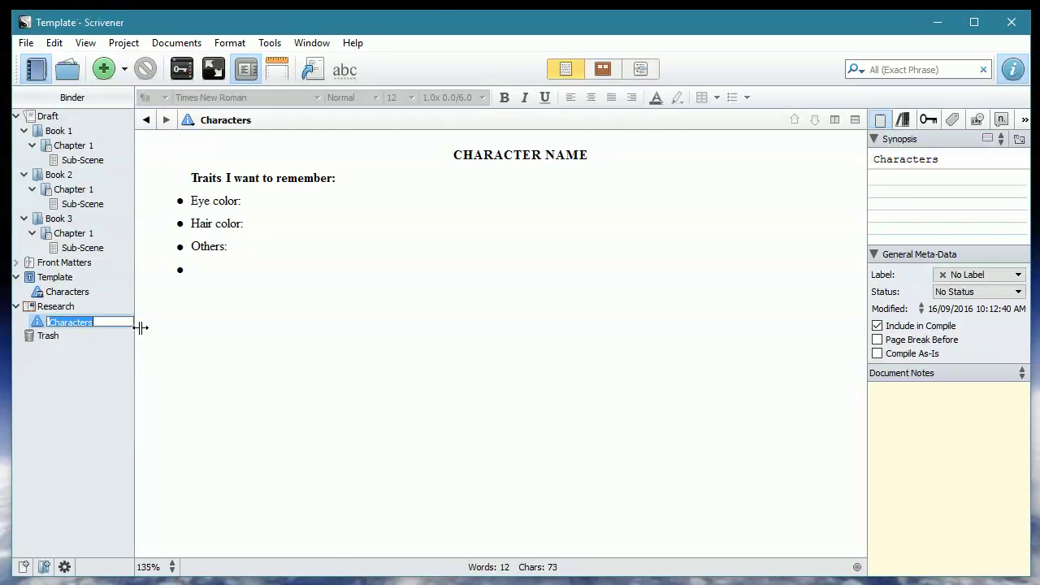
type("Joe")
left_click(50, 306)
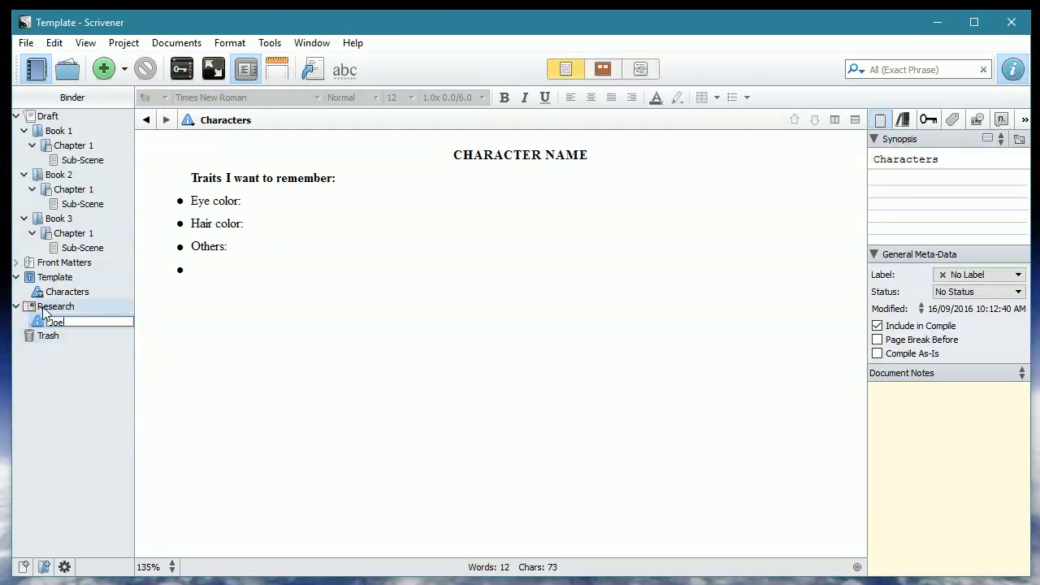
Step: Add a folder named Story Characters to Research and move the new character sheet into it
right_click(45, 309)
mouse_move(85, 317)
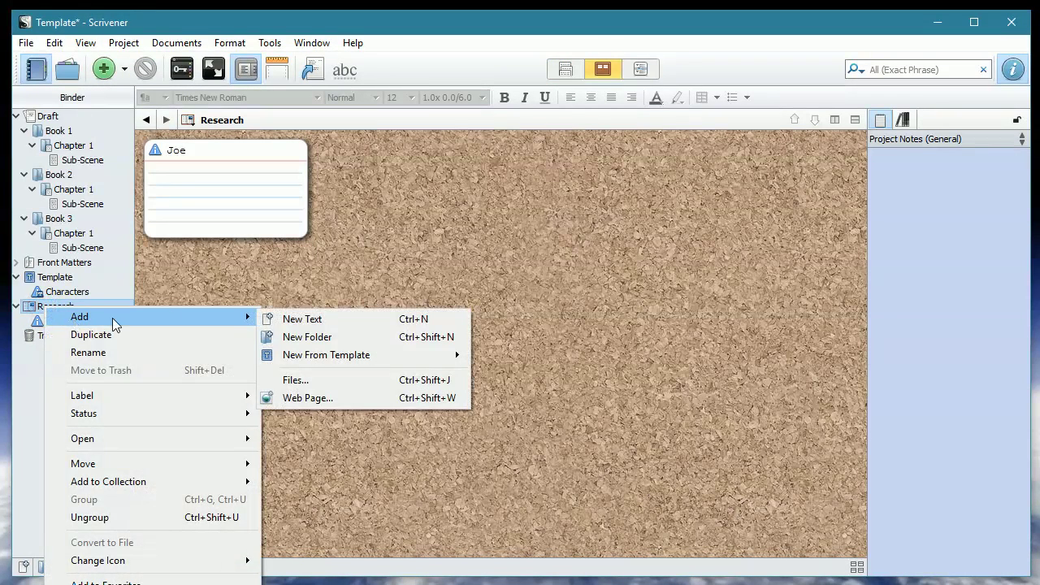
left_click(332, 339)
type("S")
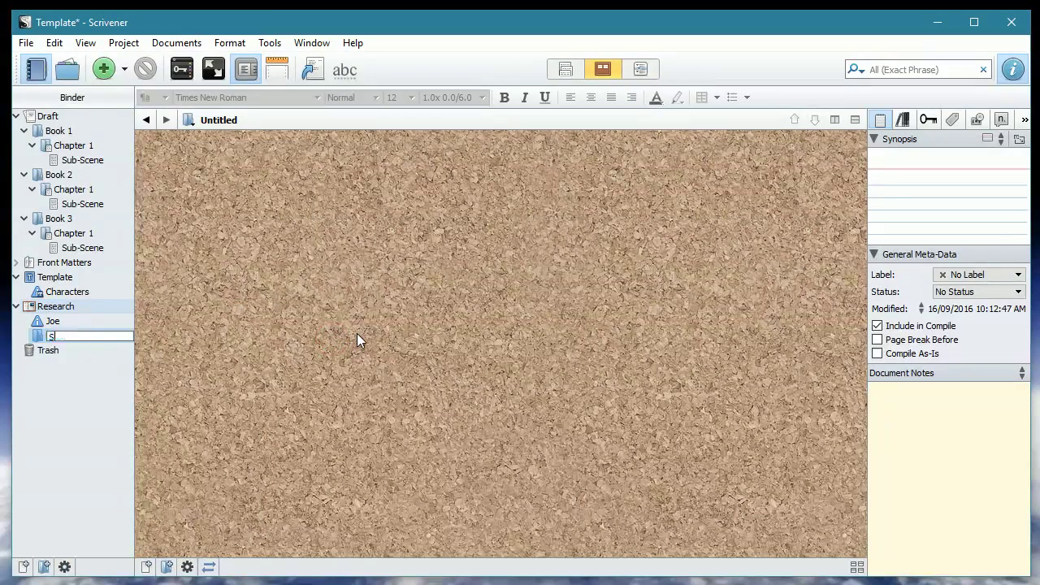
type("tory Characters")
key("Return")
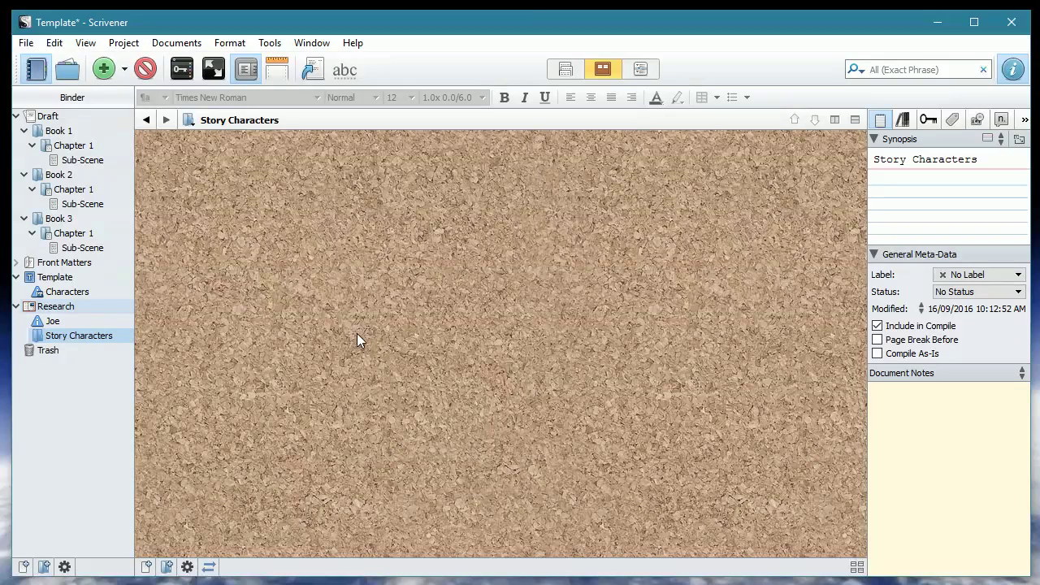
mouse_move(50, 321)
left_mouse_down()
mouse_move(47, 333)
mouse_move(60, 336)
left_mouse_up()
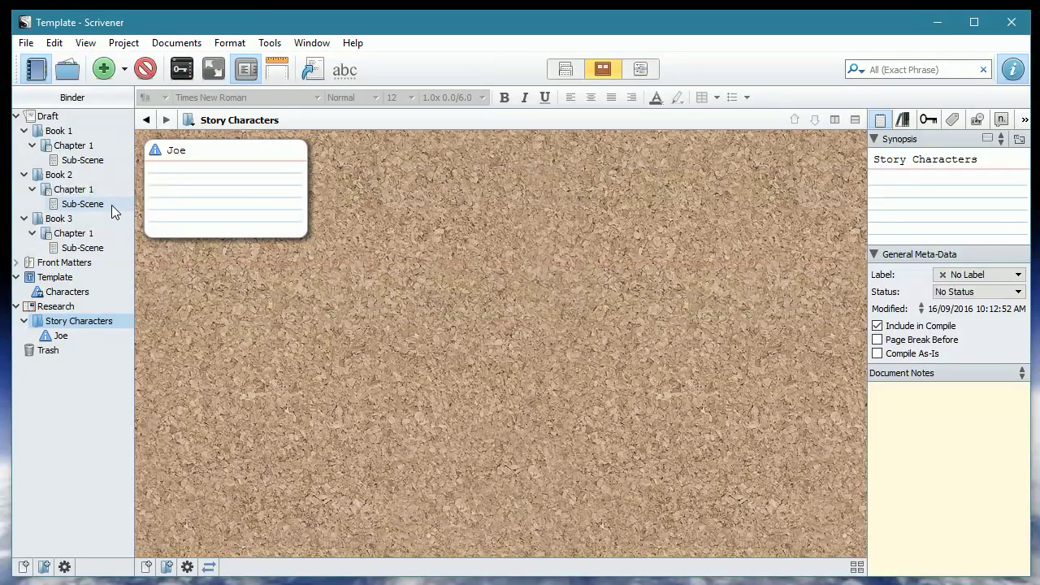
Step: Show Chapter 1 of Book 1 and its sub-scene together as continuous text
left_click(66, 146)
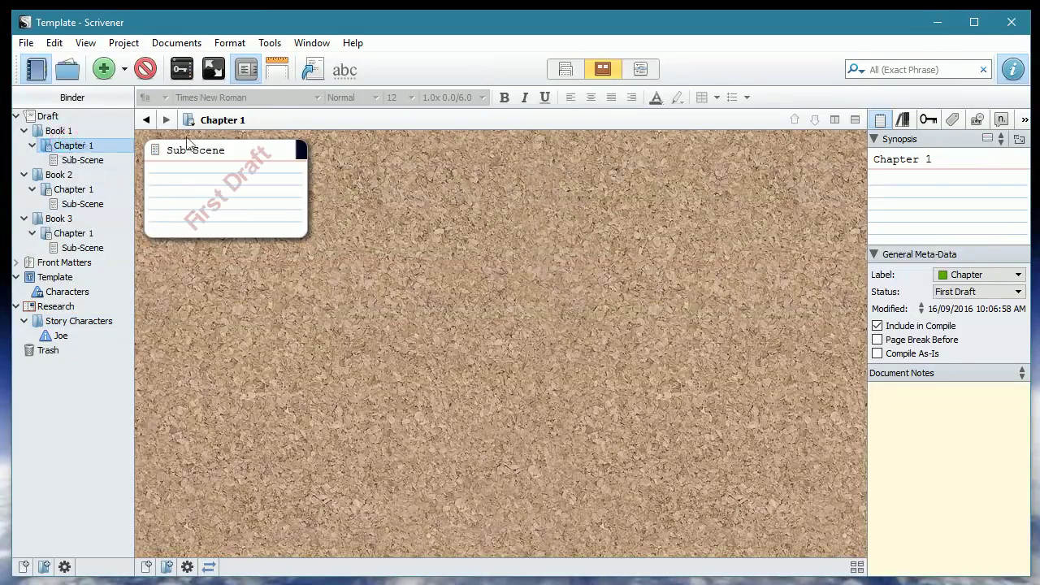
left_click(566, 70)
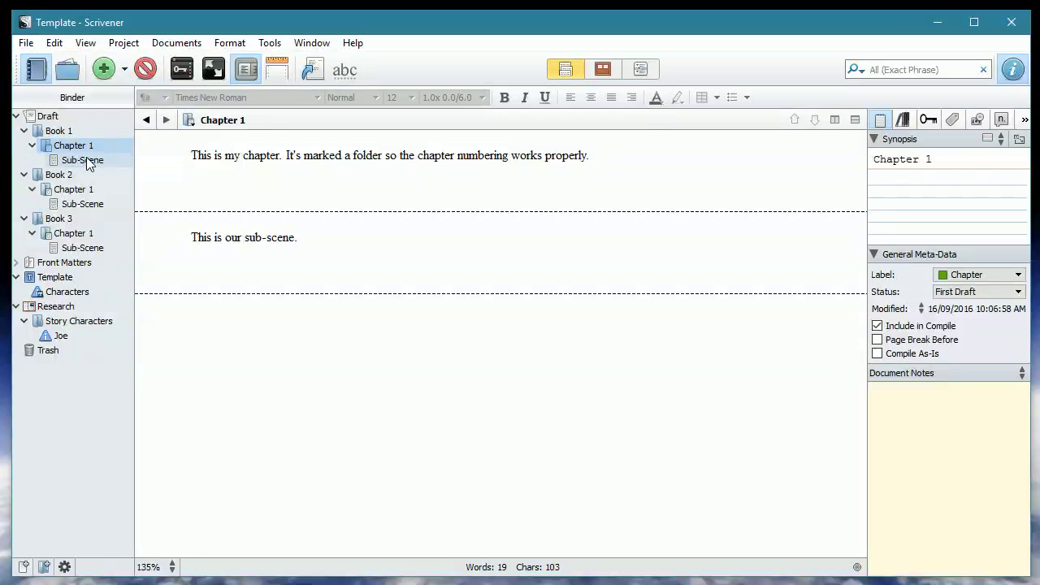
Step: Set up saving the current project as a project template with the title Novel Series
left_click(26, 45)
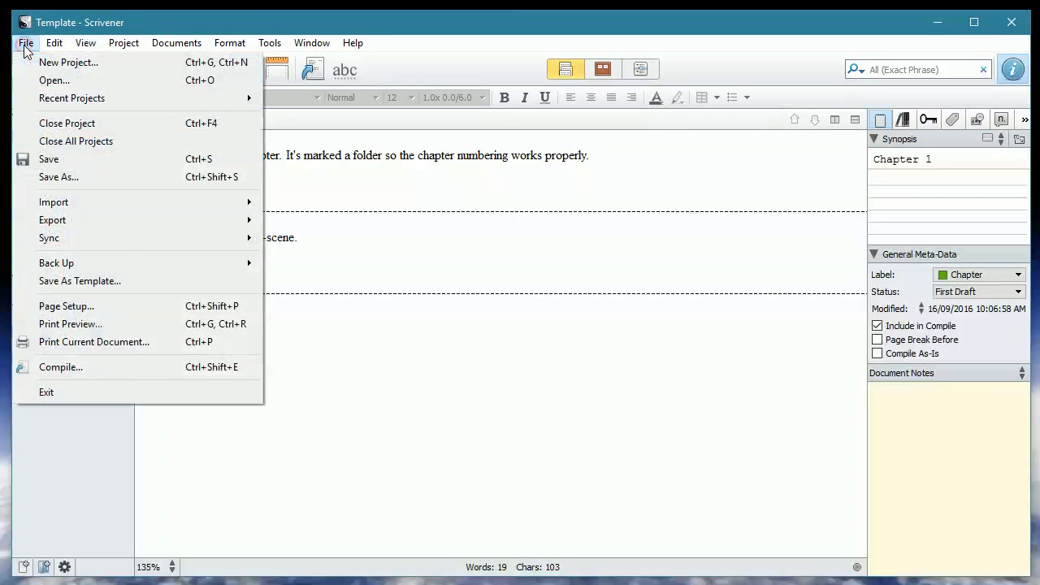
left_click(92, 284)
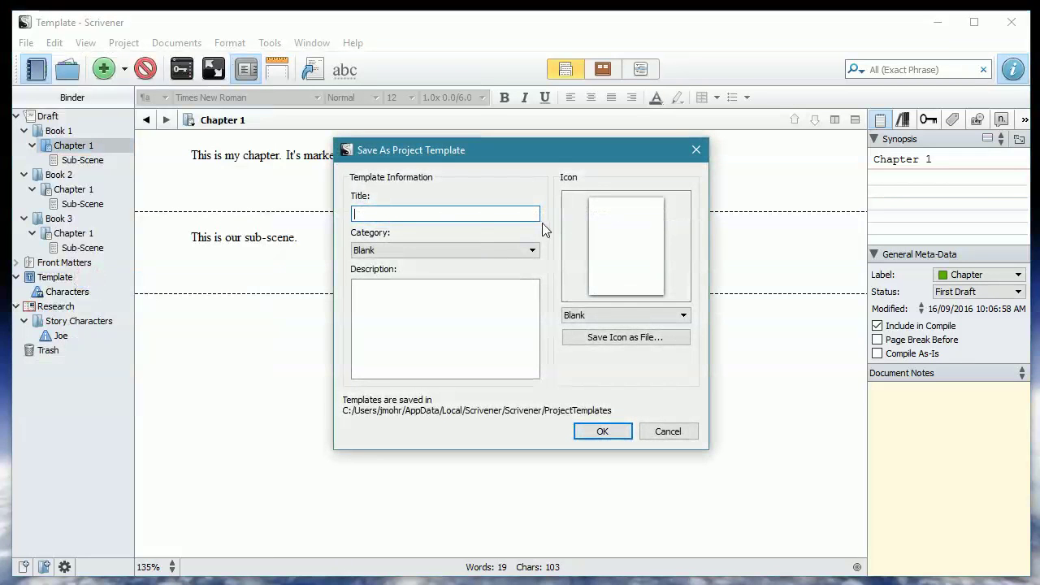
type("test")
key("BackSpace")
key("BackSpace")
key("BackSpace")
key("BackSpace")
type("No")
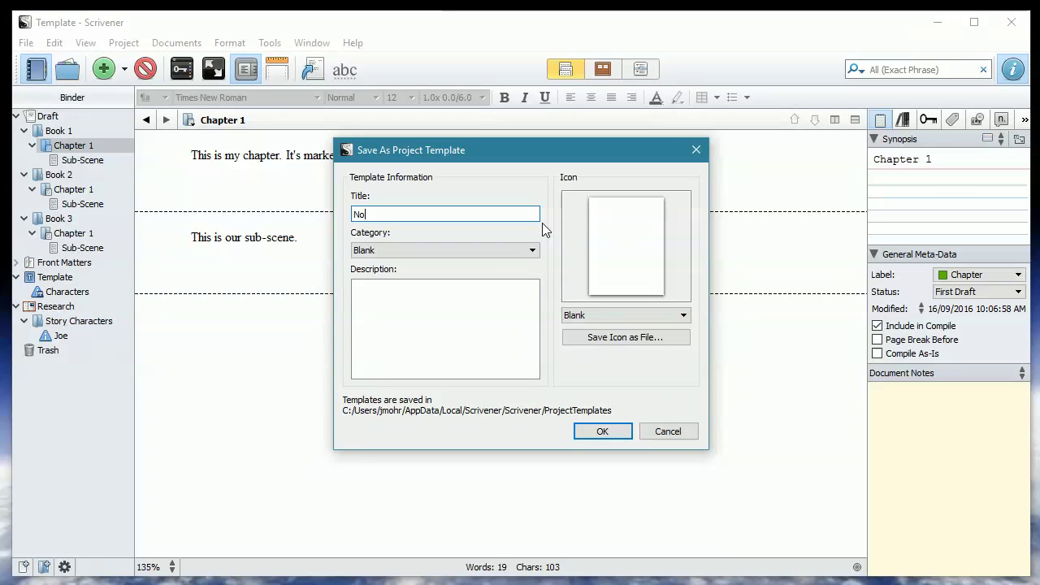
type("vel Series")
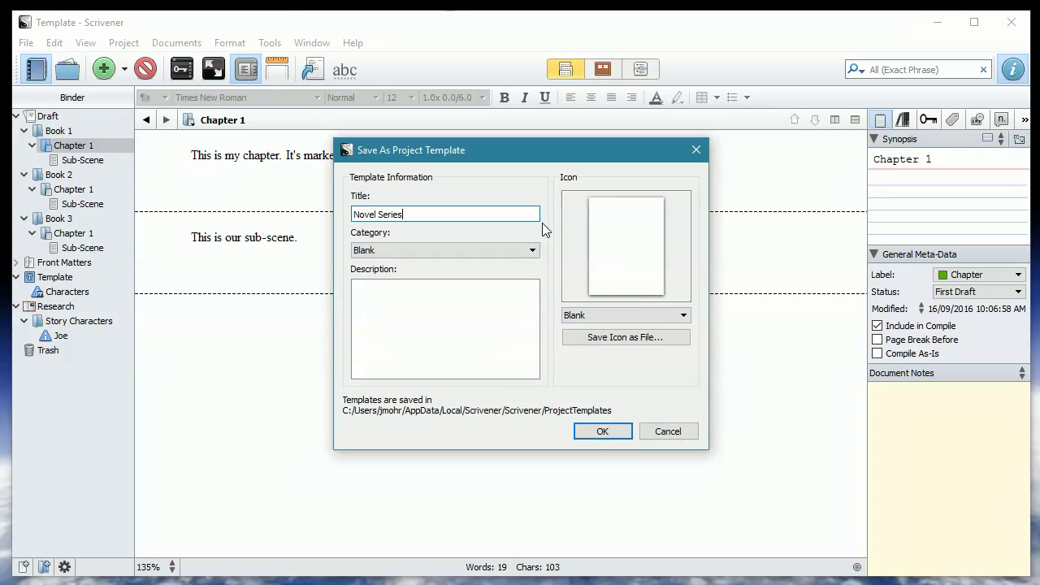
Step: Save the template in the Fiction category with the description "This is my custom template for a novel series."
key("Tab")
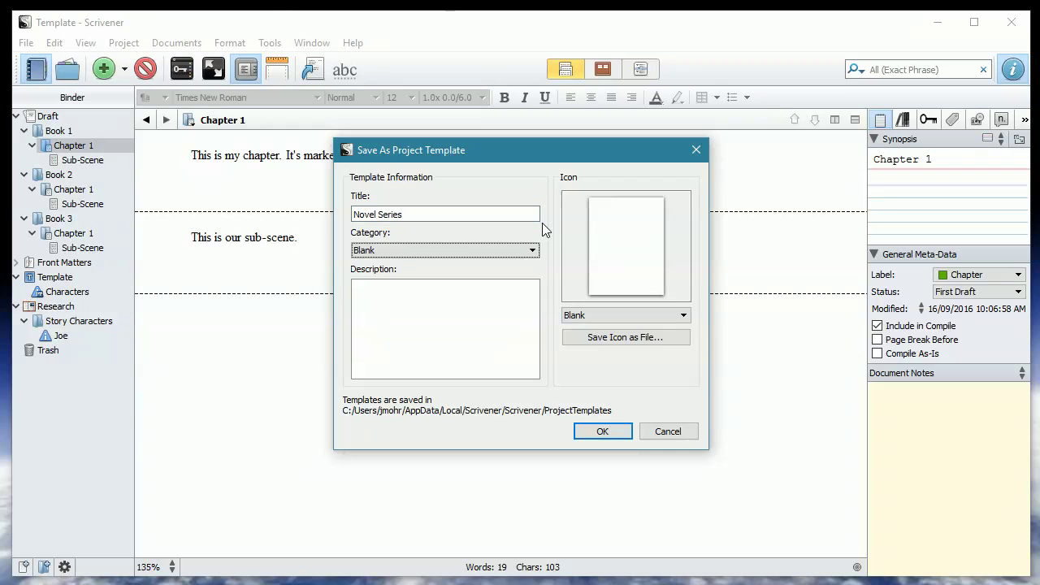
key("Tab")
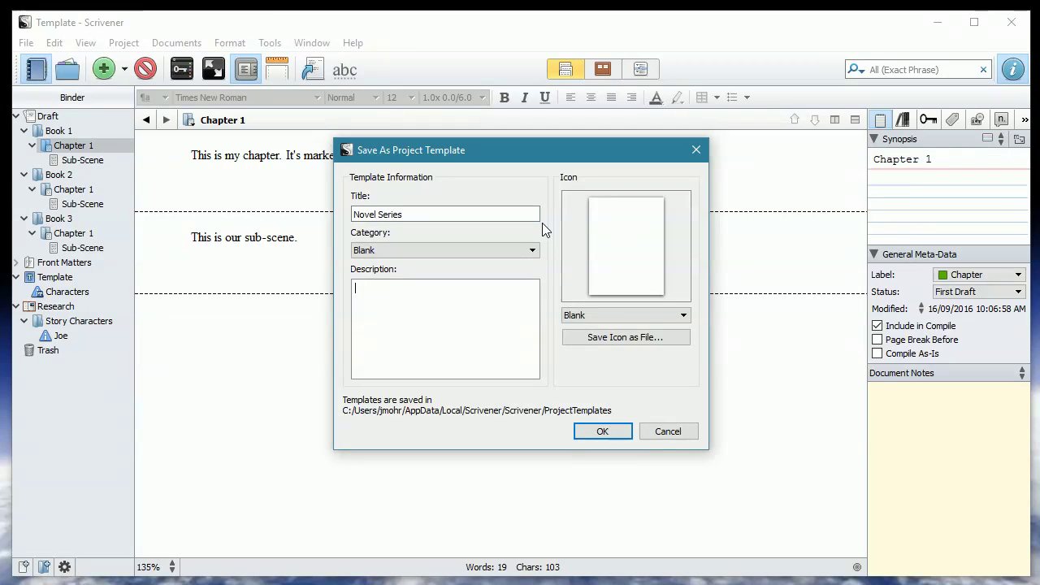
left_click(431, 252)
left_click(387, 277)
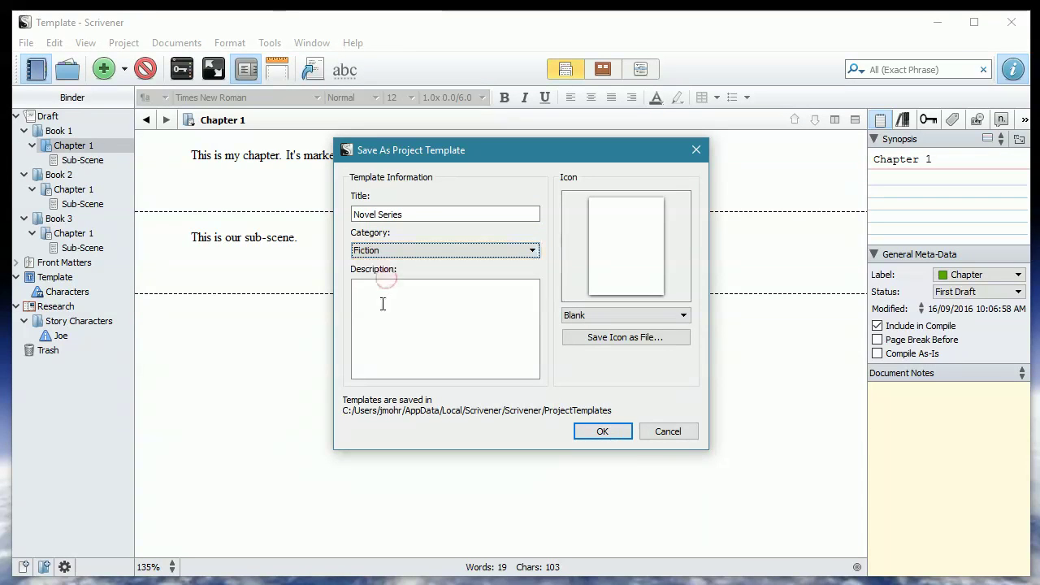
left_click(383, 303)
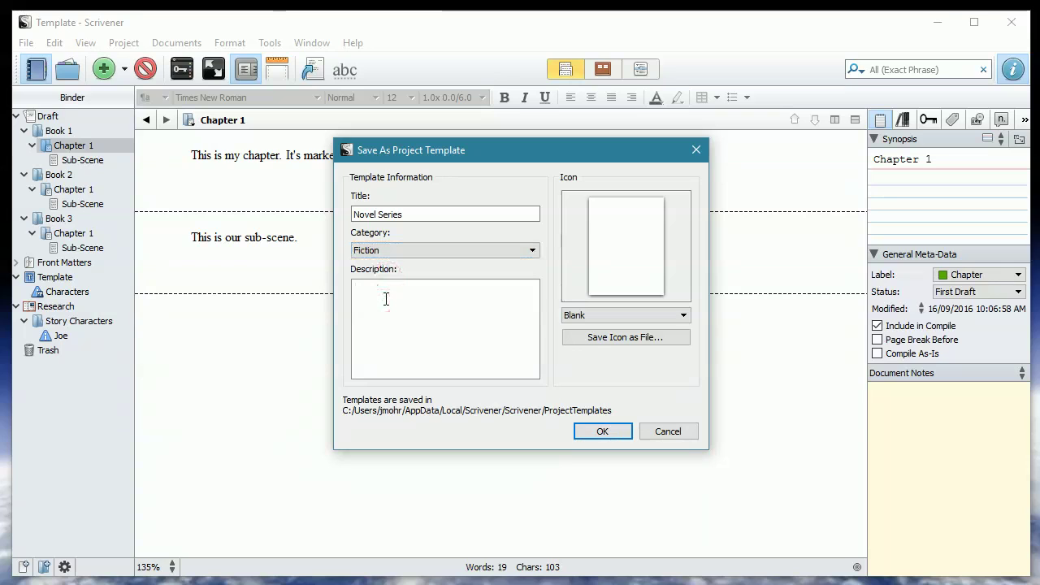
type("This is")
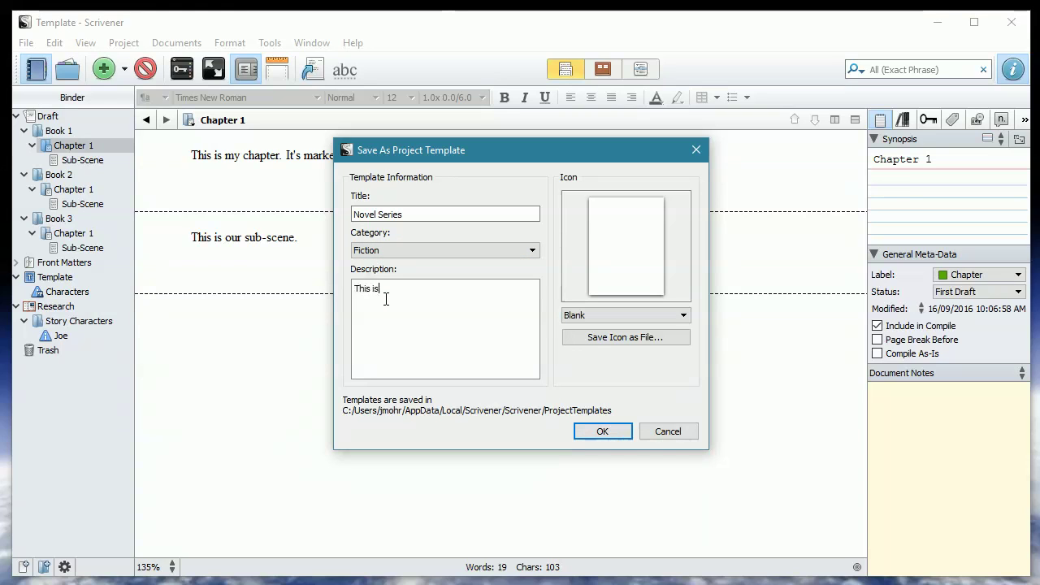
type(" my custom")
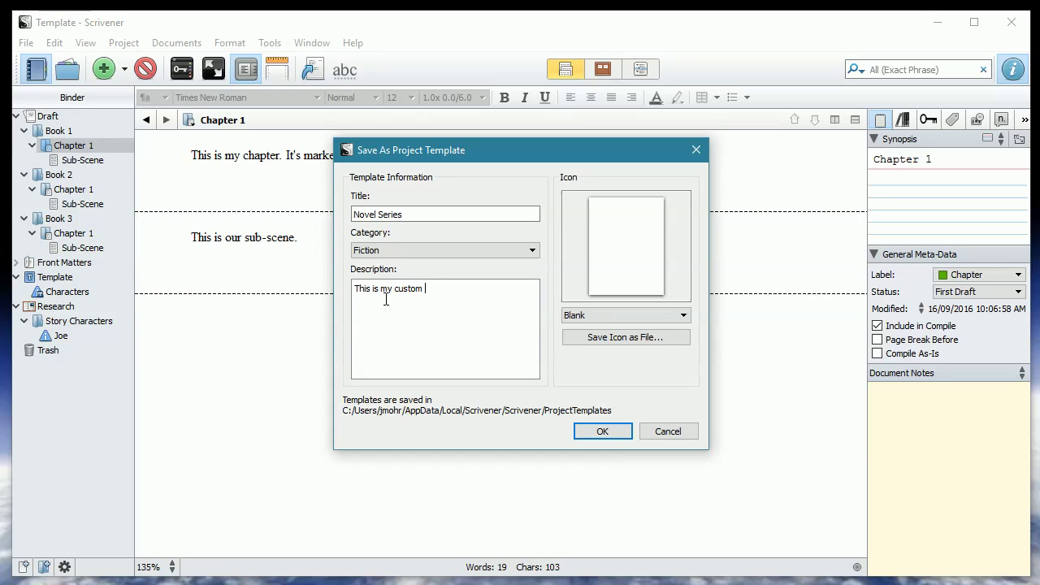
type(" template for a novel series.")
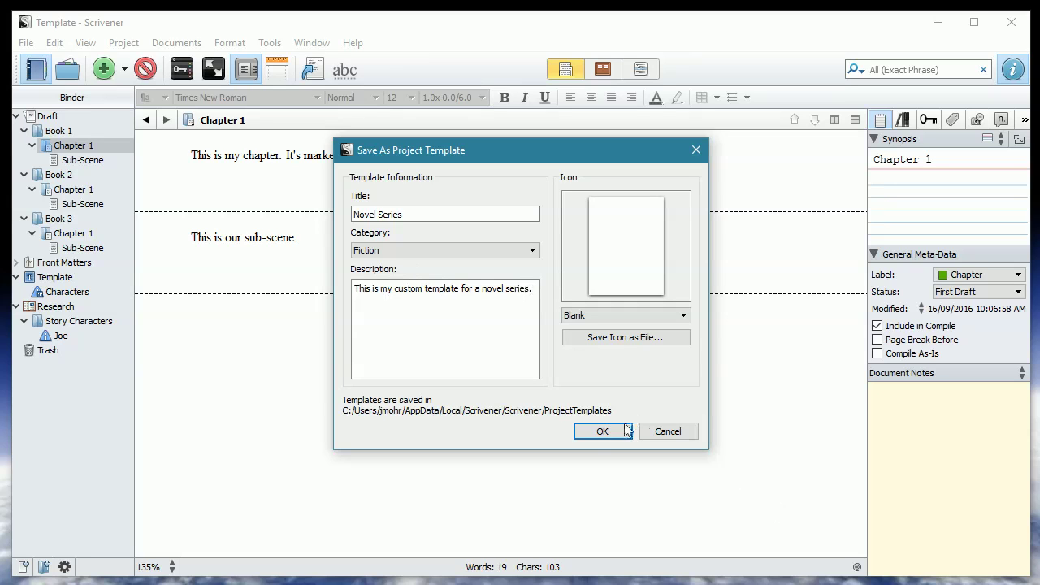
left_click(600, 432)
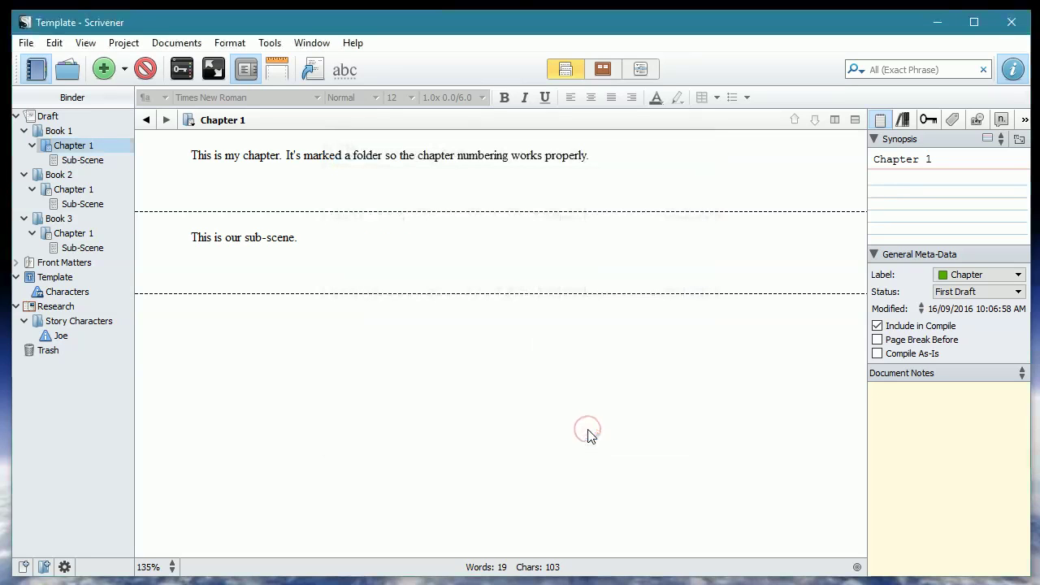
Step: Create a new project named My Novels on the Desktop from the Novel Series fiction template
left_click(26, 46)
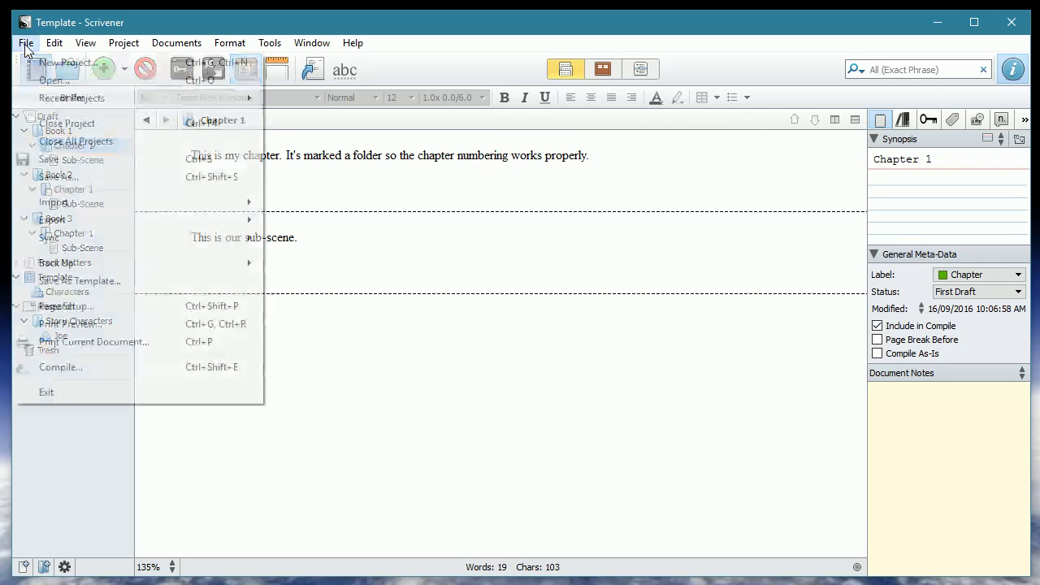
left_click(79, 67)
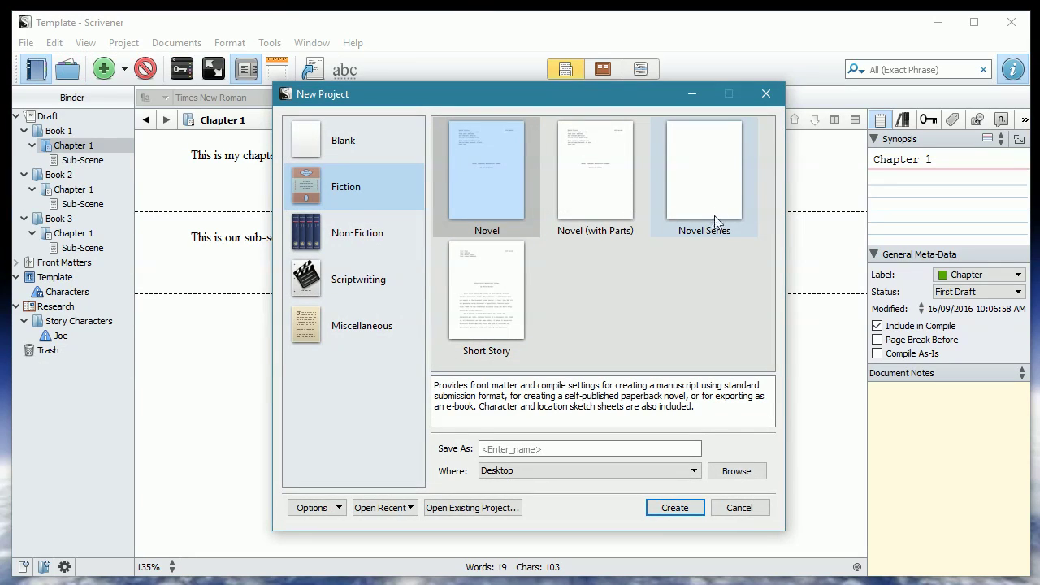
left_click(696, 173)
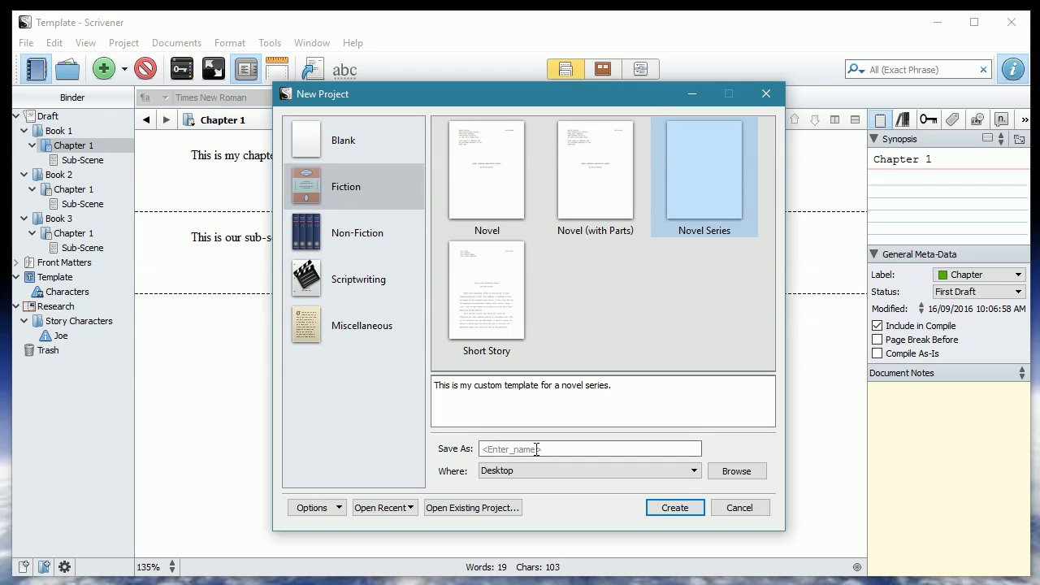
left_click(498, 448)
type("M")
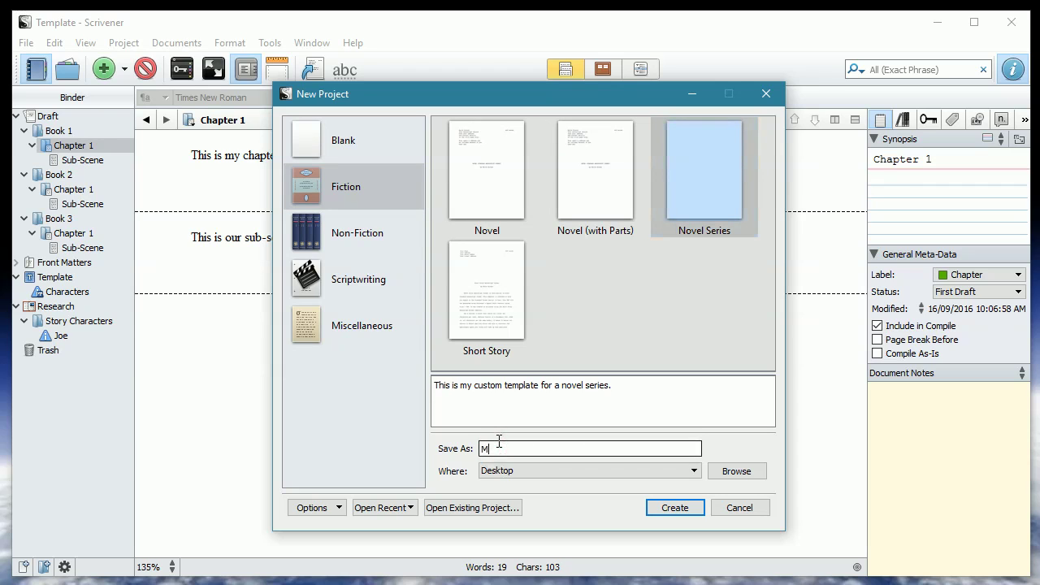
type("y Novel")
key("BackSpace")
key("BackSpace")
key("BackSpace")
key("BackSpace")
key("BackSpace")
type("Novels")
left_click(662, 509)
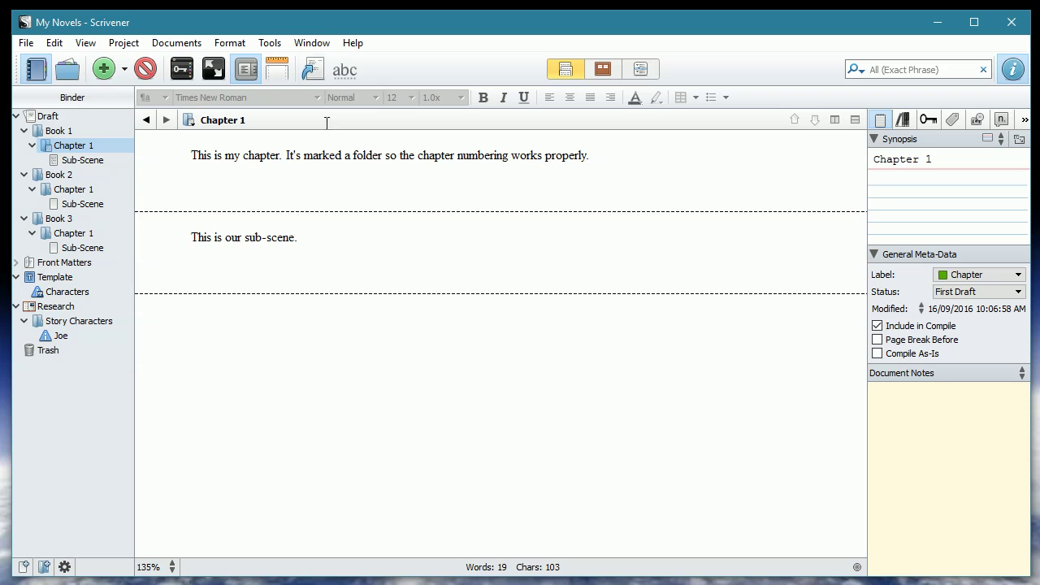
Step: Limit the detailed compile contents to Book 1 and exclude the Book 1 folder itself
left_click(313, 71)
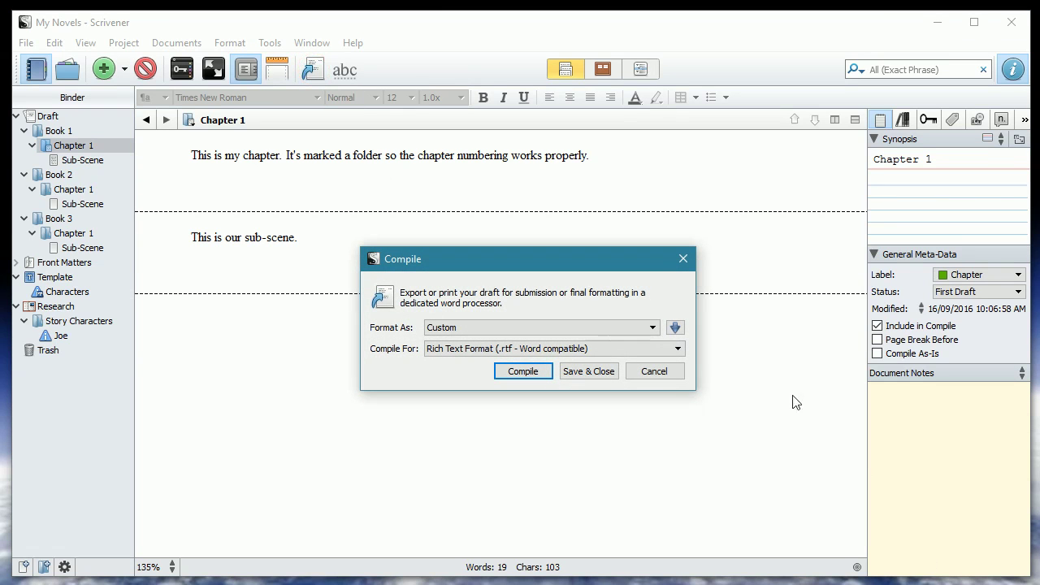
left_click(675, 328)
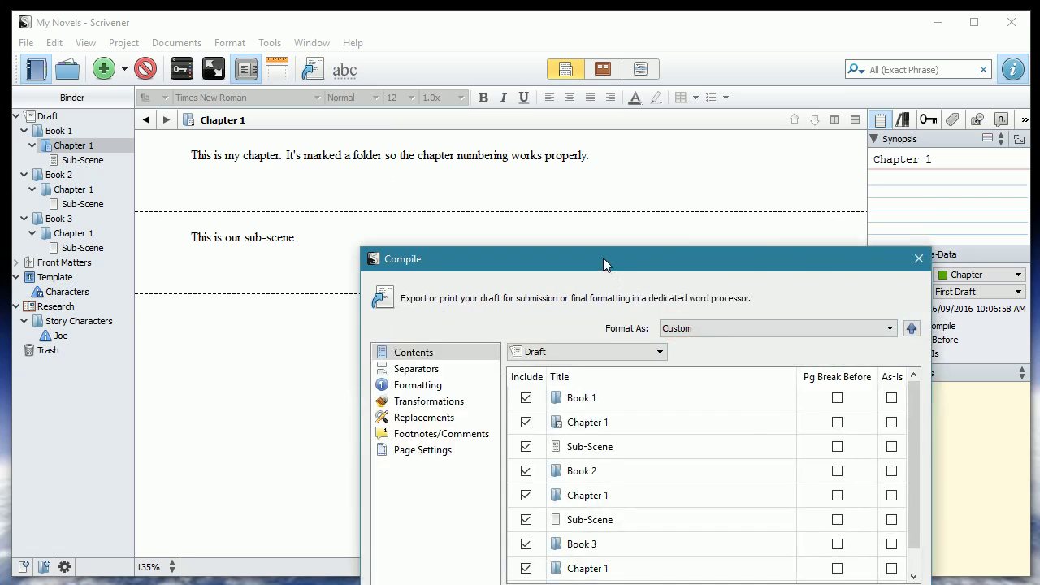
left_click_drag(604, 262, 435, 39)
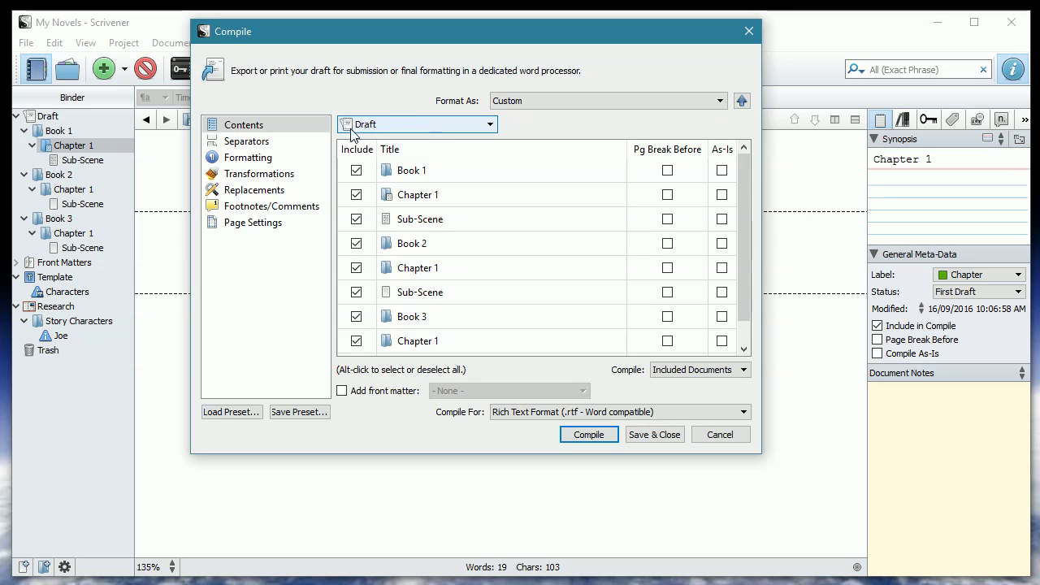
left_click(374, 125)
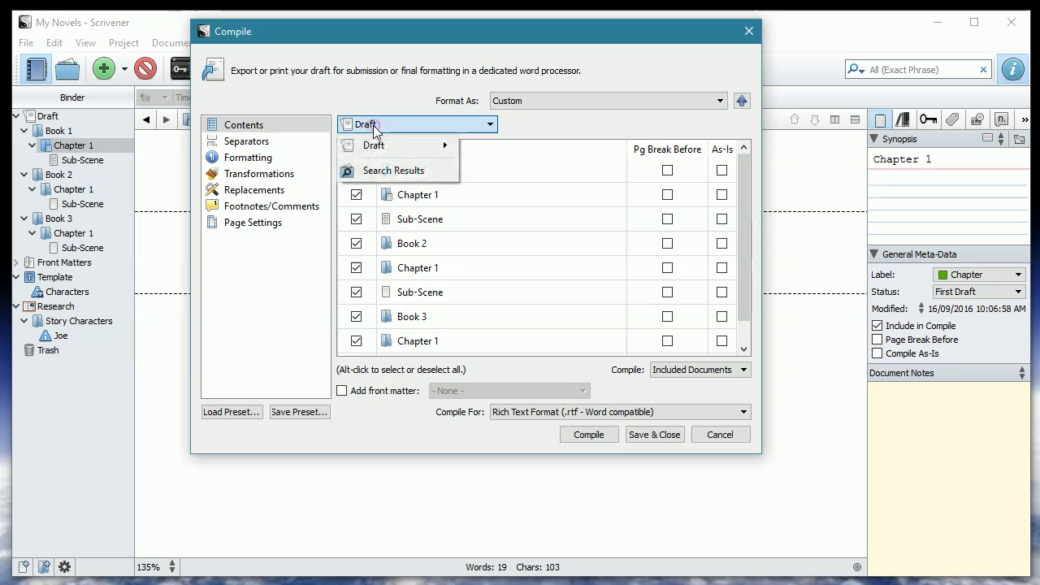
mouse_move(376, 151)
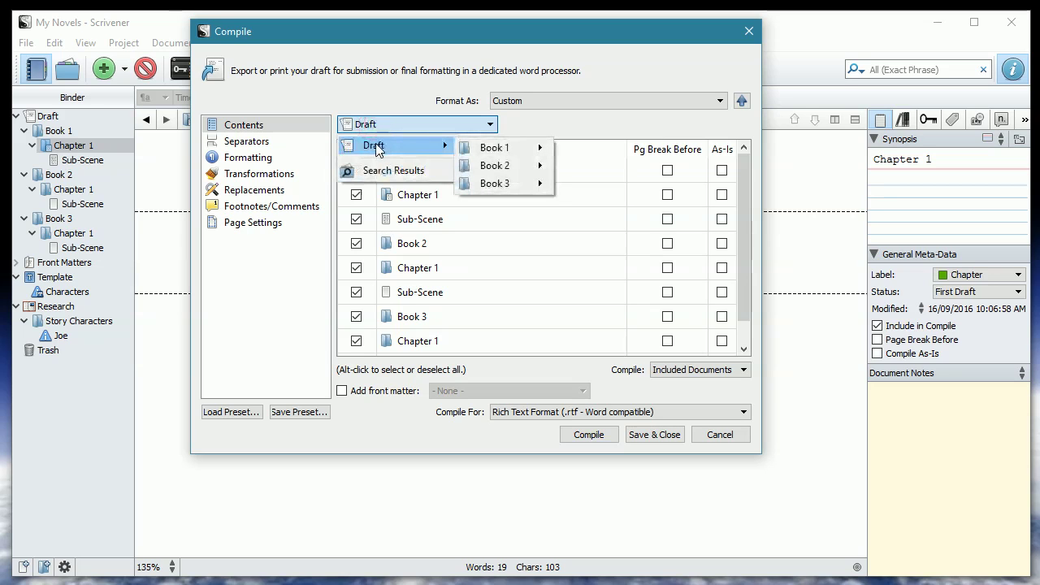
mouse_move(493, 153)
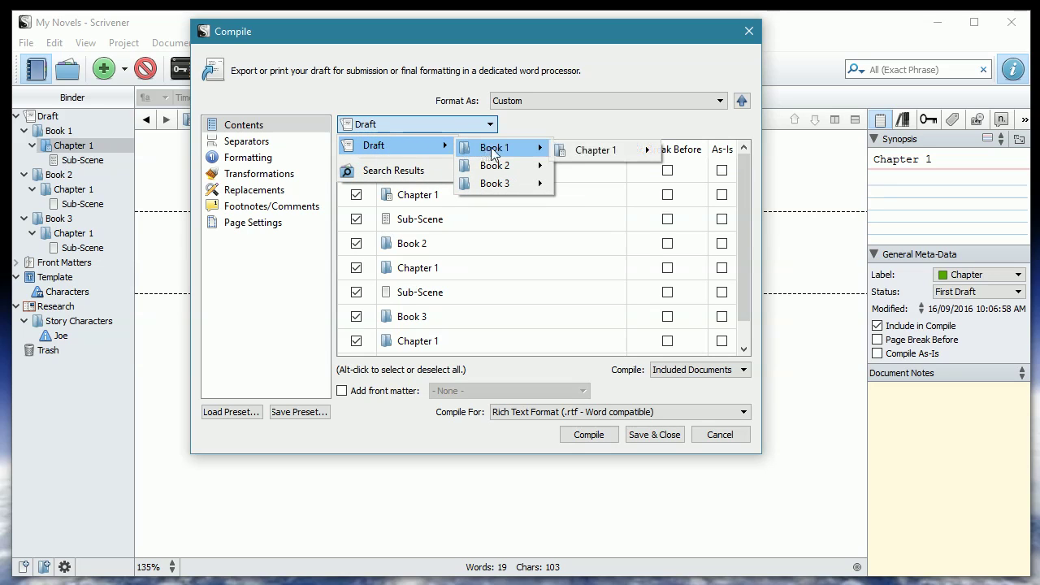
left_click(494, 153)
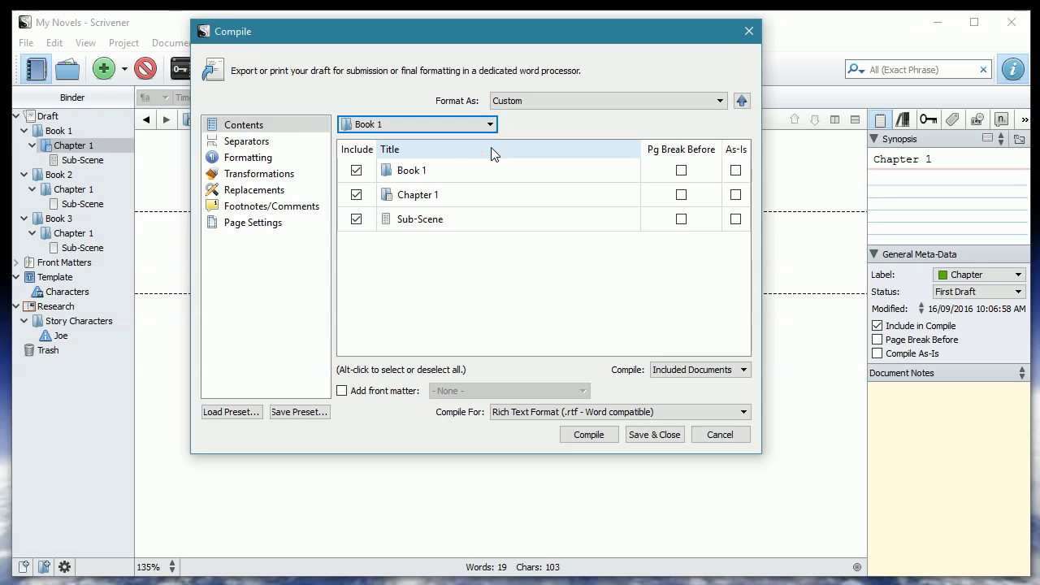
left_click(356, 171)
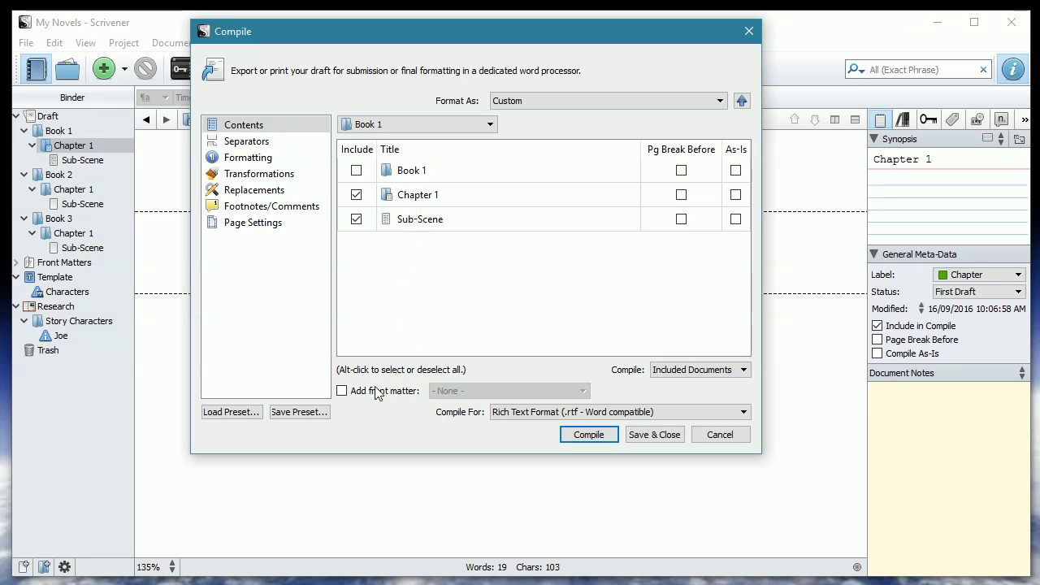
Step: Add the Manuscript Format front matter to the compile and set its format to Scrivener Demo
left_click(341, 392)
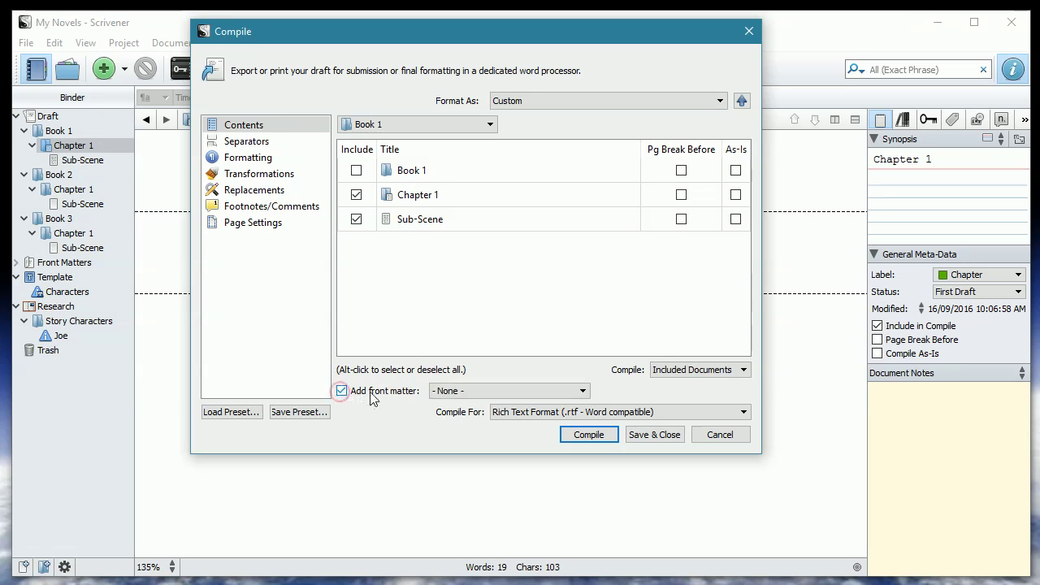
left_click(443, 392)
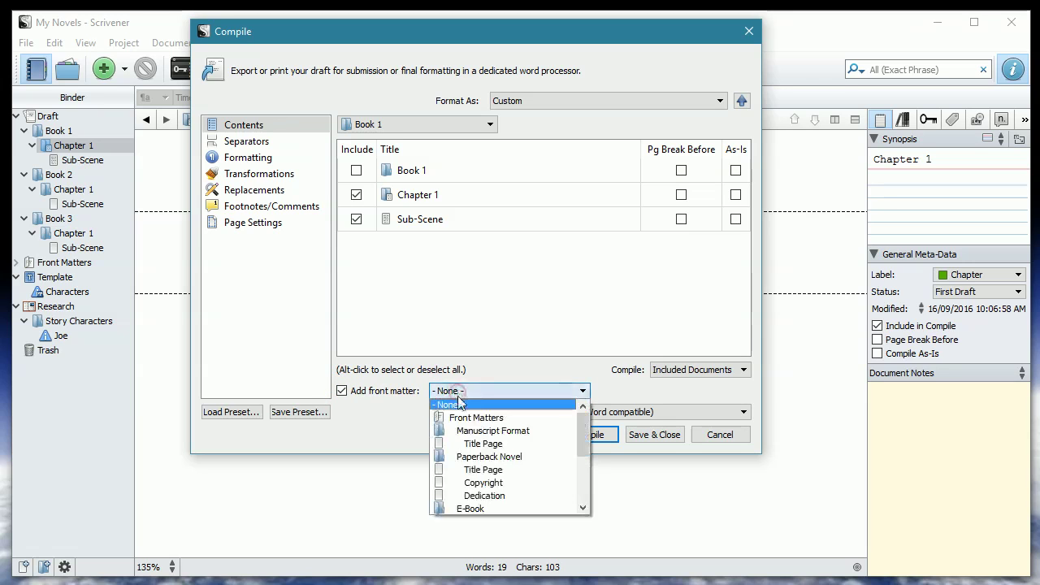
left_click(468, 432)
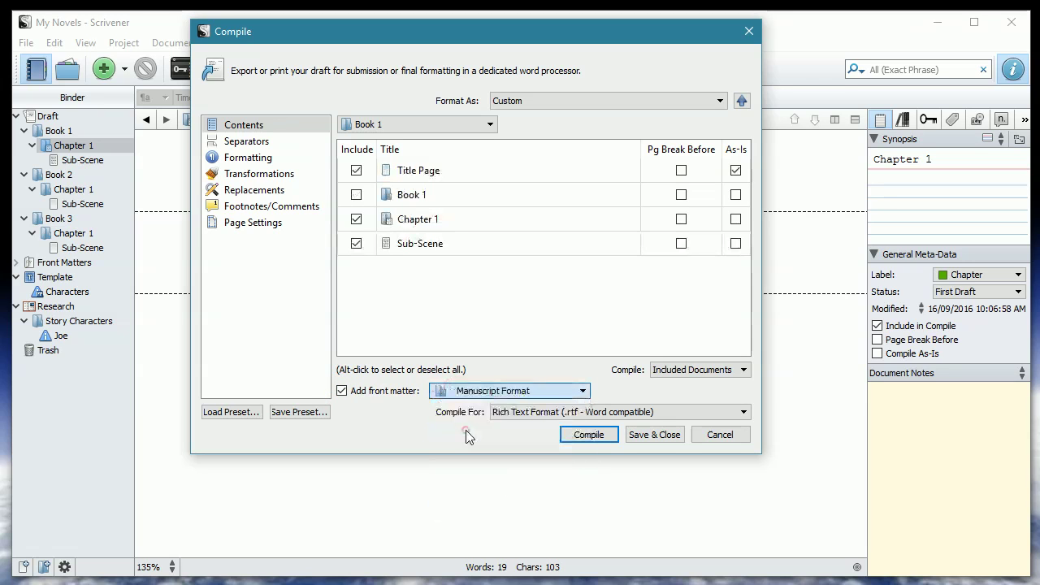
left_click(540, 102)
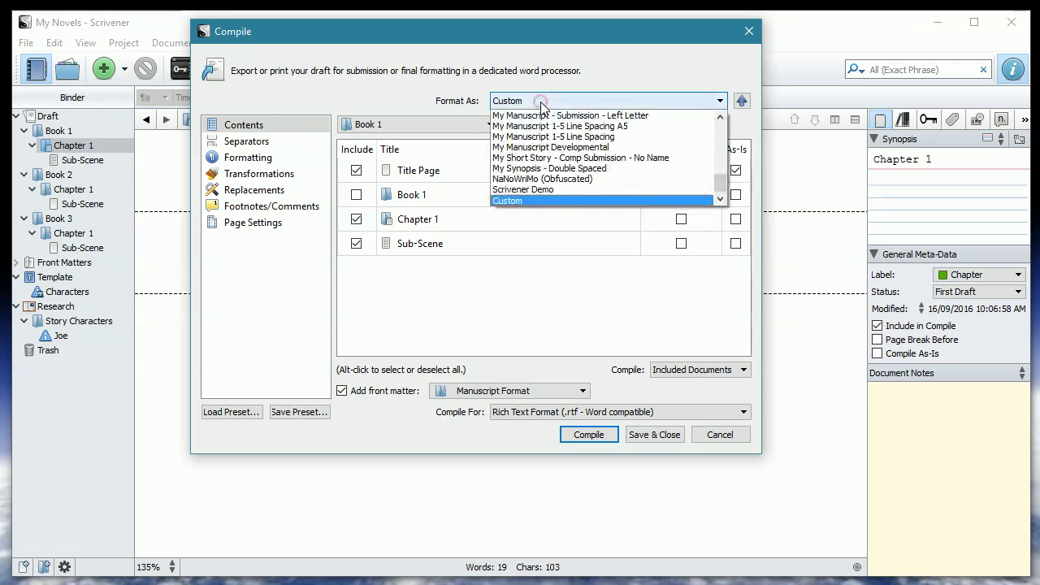
left_click(518, 189)
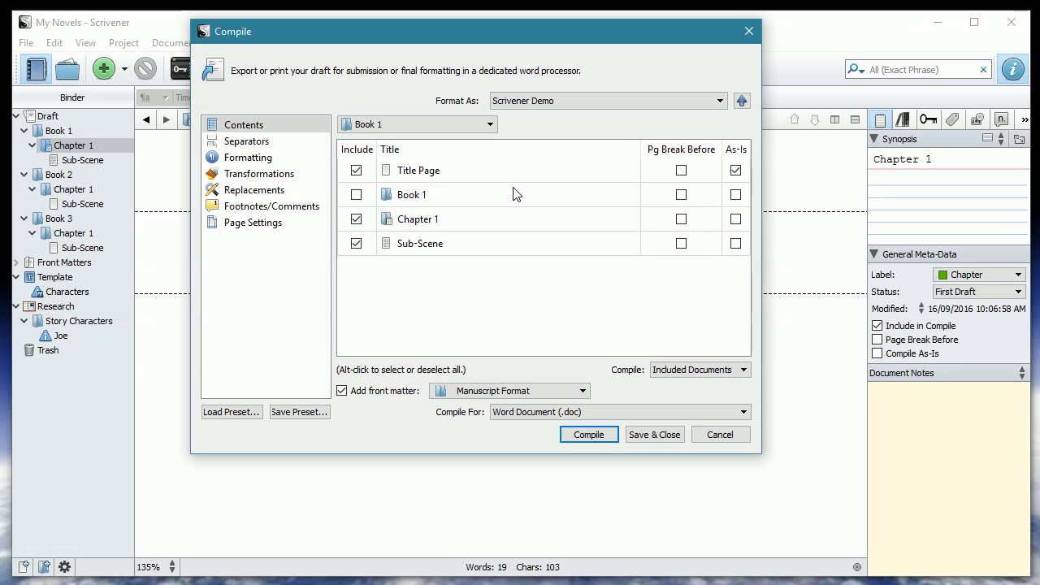
Step: Switch the compile contents to Book 2, exclude the Book 2 folder itself, and save the settings without compiling
left_click(434, 126)
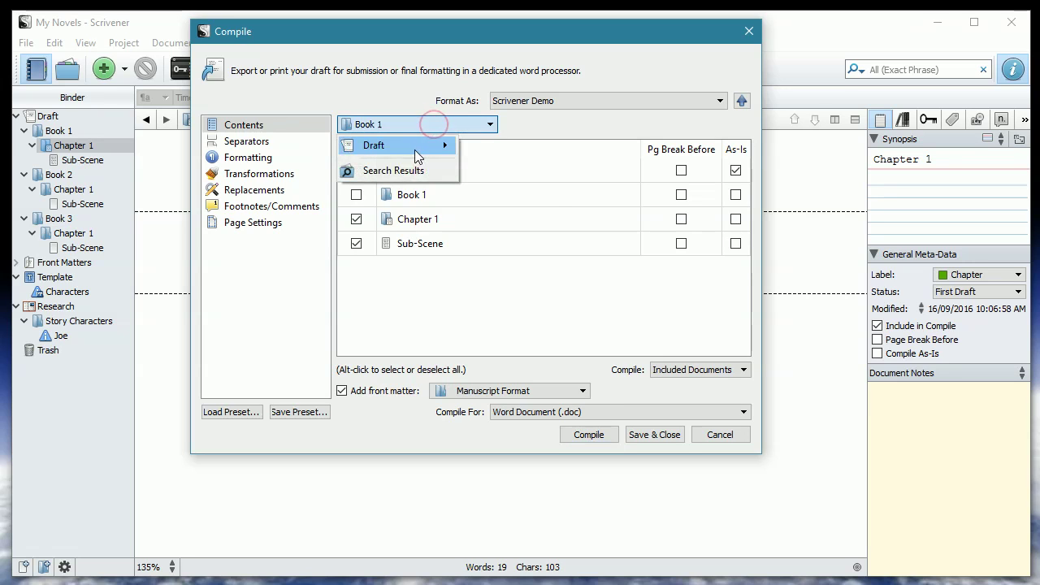
mouse_move(417, 154)
left_click(495, 166)
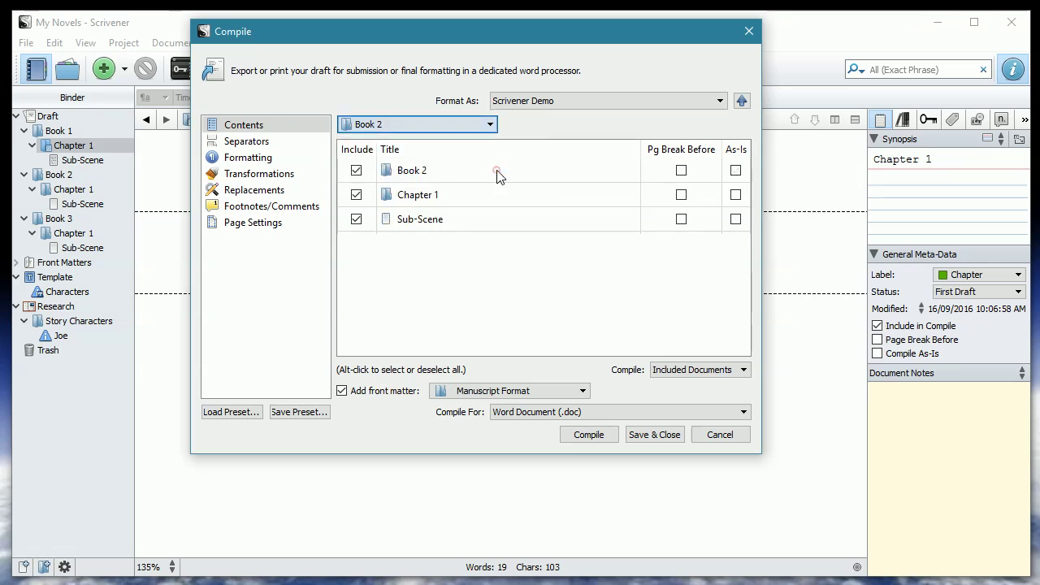
left_click(356, 170)
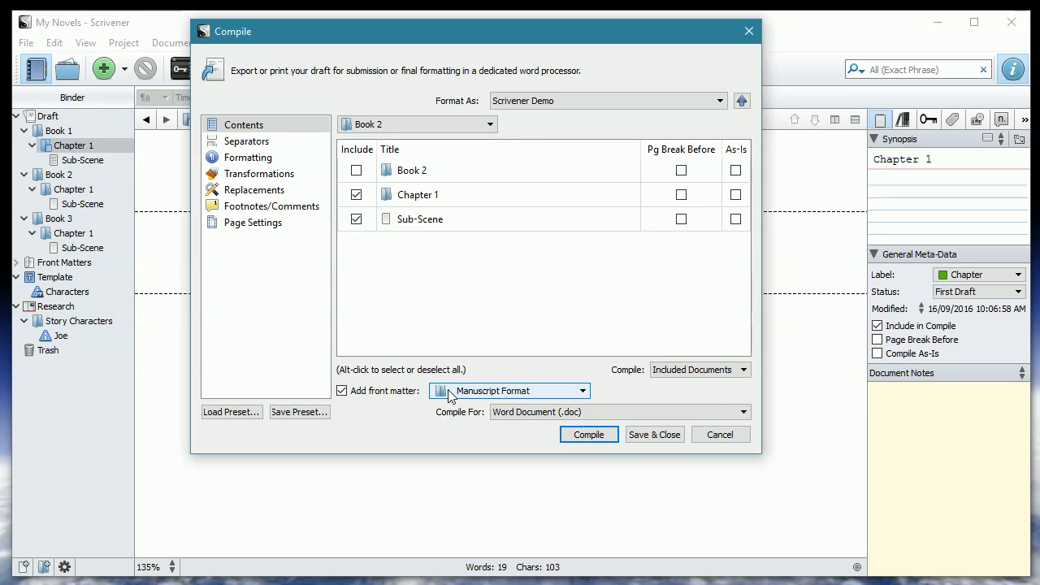
left_click(674, 439)
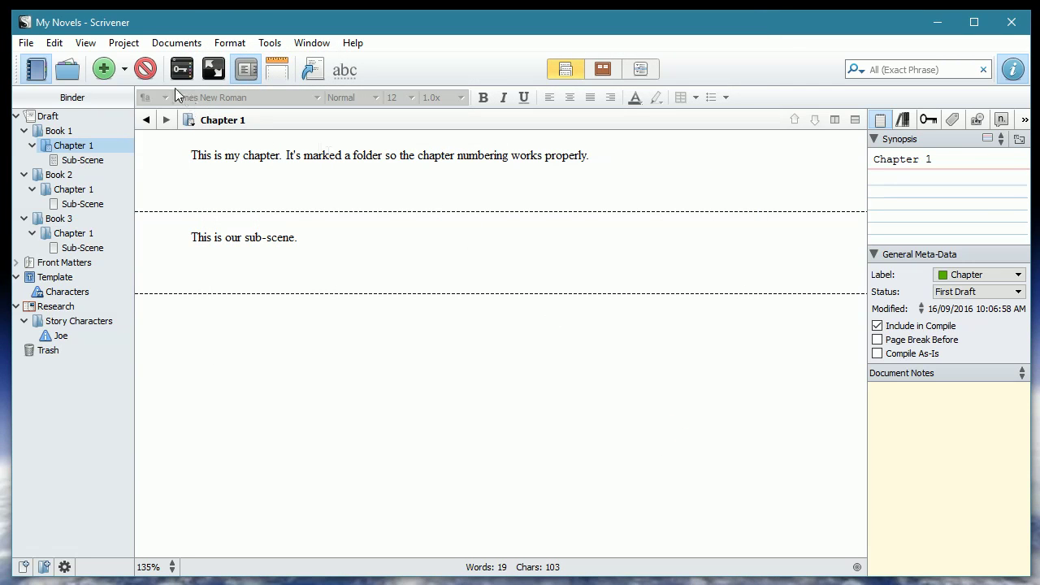
Step: Select the Novel Series template for a new project and show the options for managing templates
left_click(28, 43)
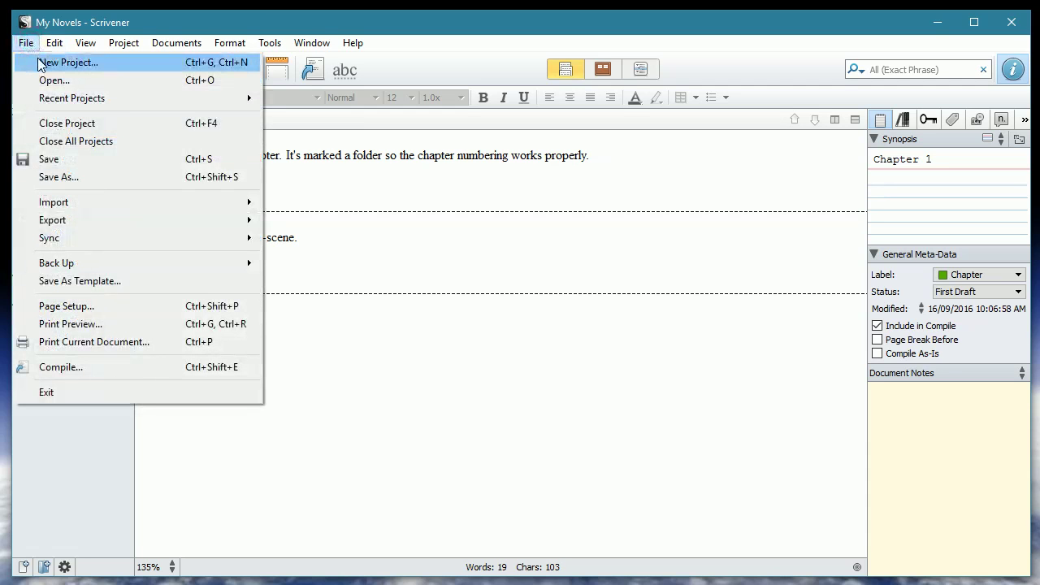
left_click(65, 63)
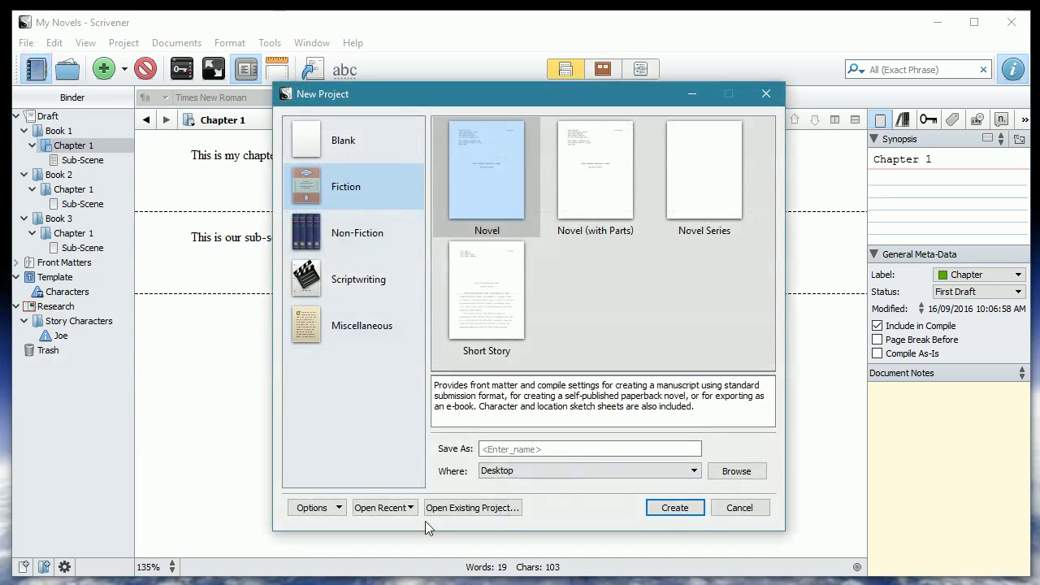
left_click(714, 185)
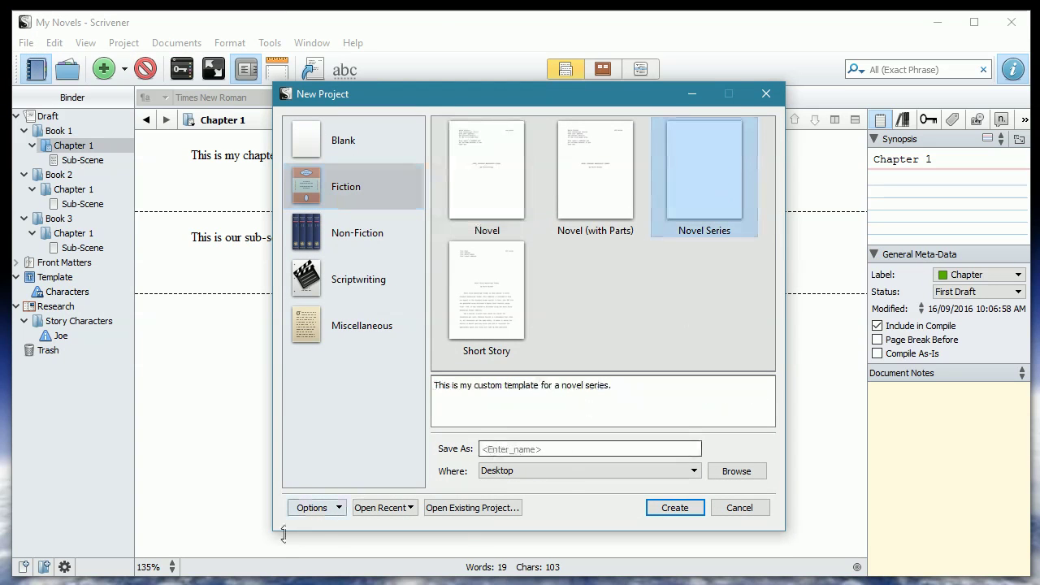
left_click(315, 511)
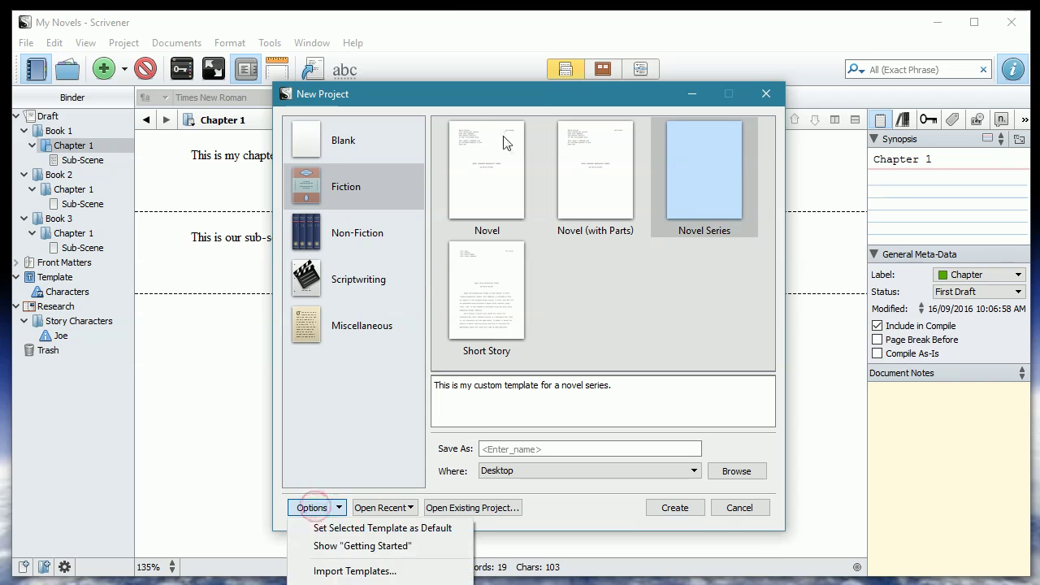
left_click(466, 96)
left_click_drag(464, 97, 453, 30)
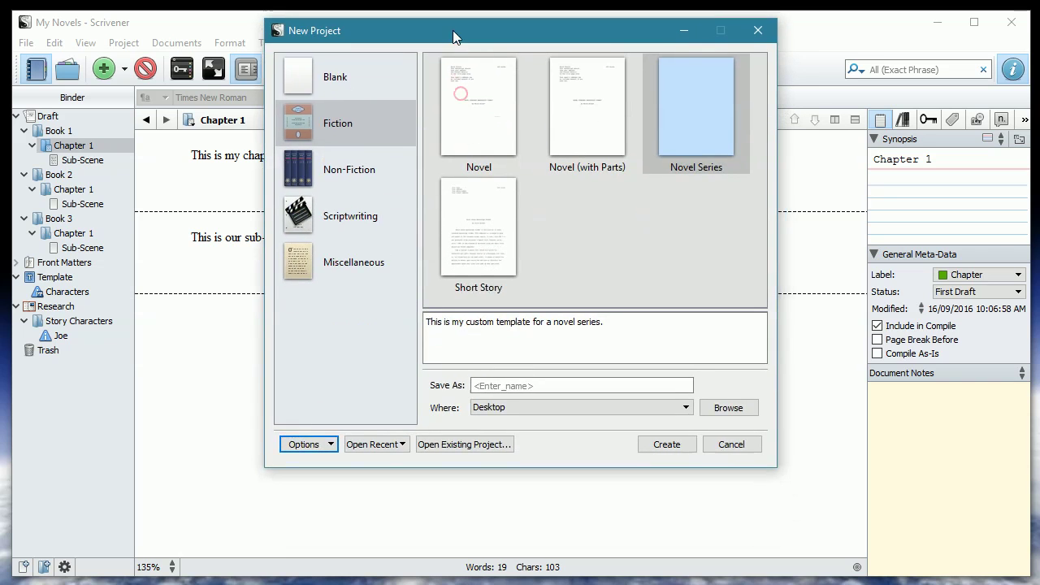
left_click(305, 447)
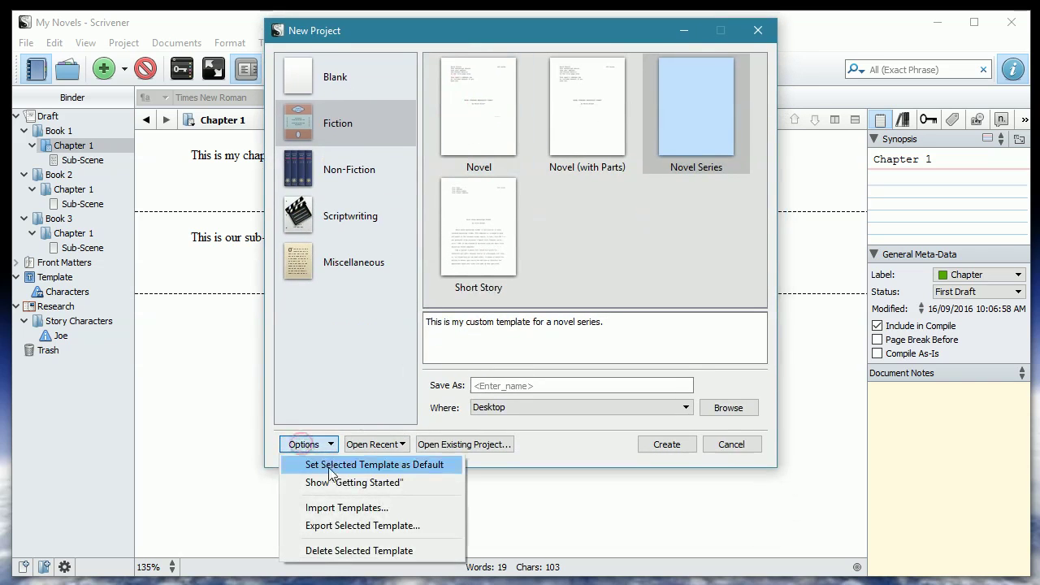